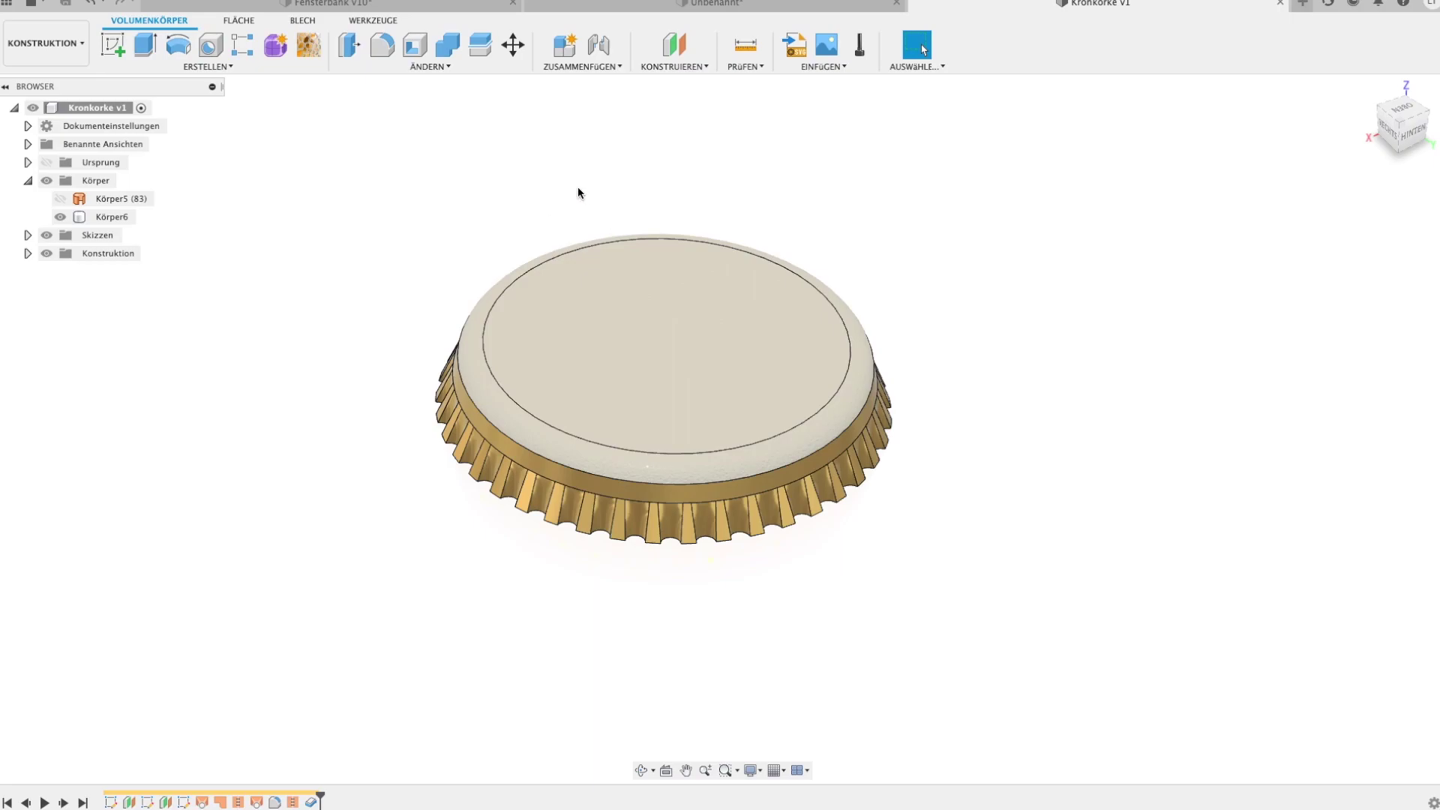
Orbit and zoom around the finished Kronkorke v1 cap to inspect its underside and top face.
{"action": "left_click", "coordinate": [735, 266]}
{"action": "scroll", "coordinate": [765, 298], "scroll_direction": "down", "scroll_amount": 3}
{"action": "mouse_move", "coordinate": [765, 299]}
{"action": "middle_mouse_down", "text": "shift"}
{"action": "mouse_move", "coordinate": [853, 149]}
{"action": "mouse_move", "coordinate": [827, 188]}
{"action": "mouse_move", "coordinate": [879, 264]}
{"action": "middle_mouse_up", "text": "shift"}
{"action": "key", "text": "Escape"}
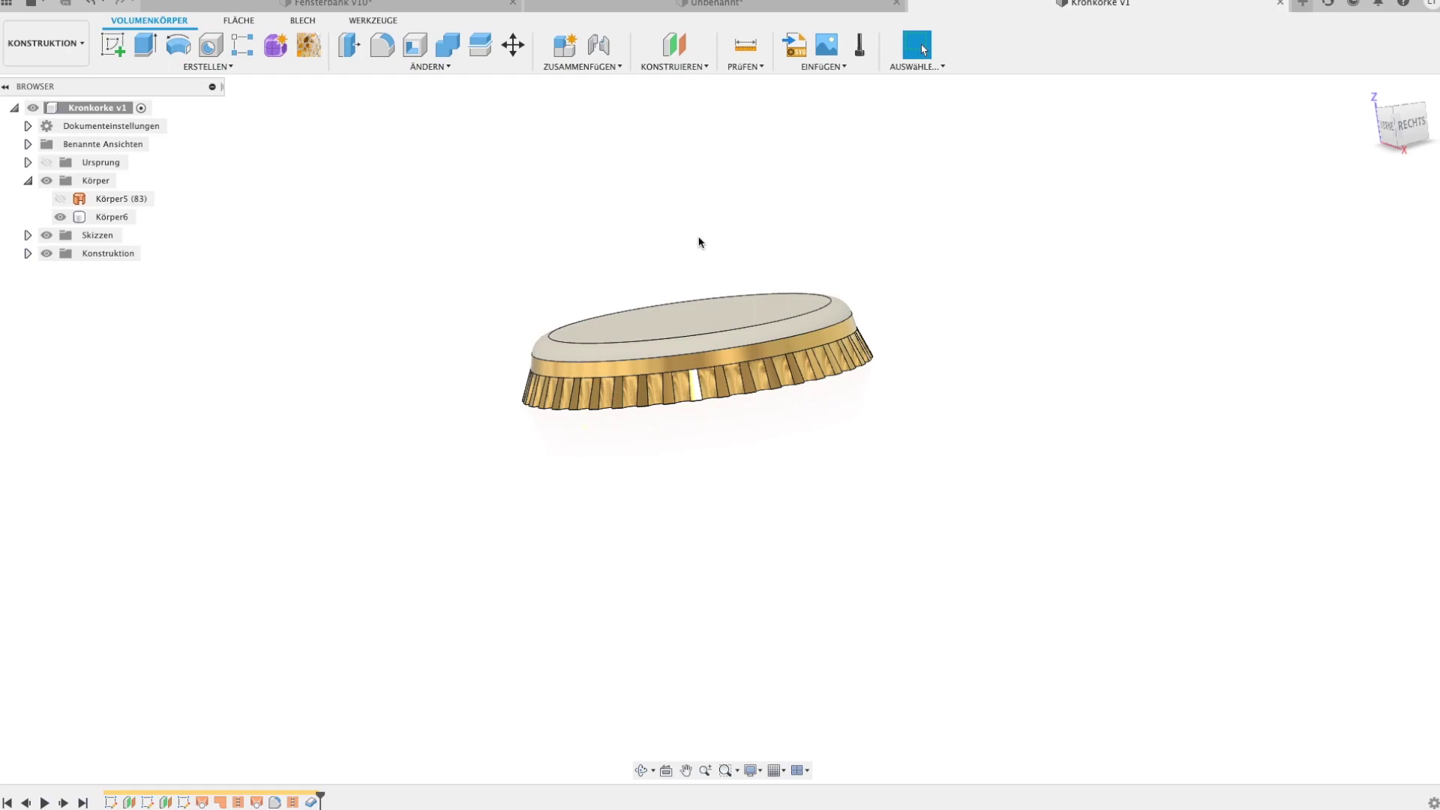
{"action": "scroll", "coordinate": [698, 242], "scroll_direction": "up", "scroll_amount": 2}
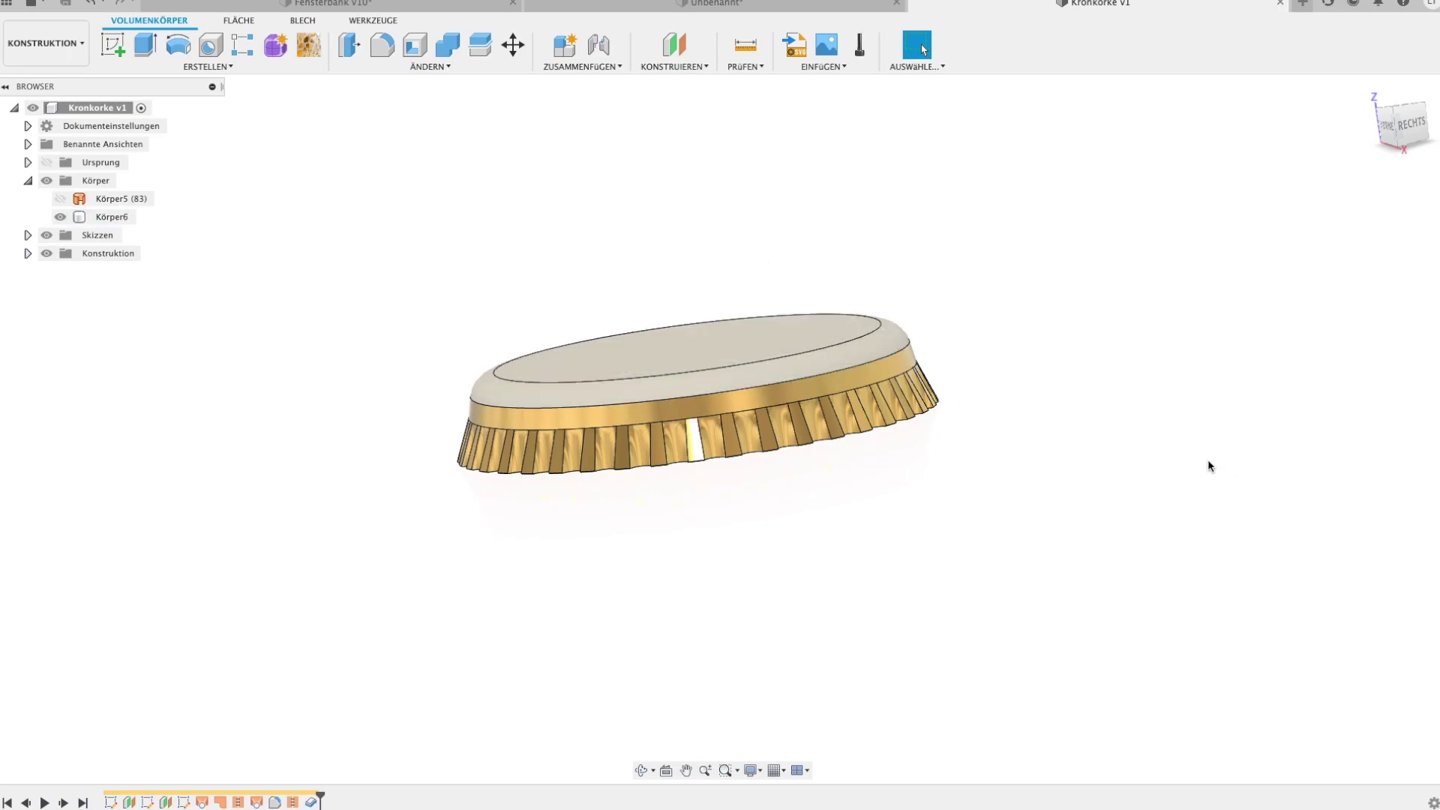
{"action": "middle_click_drag", "start_coordinate": [1051, 512], "coordinate": [1140, 556], "text": "shift"}
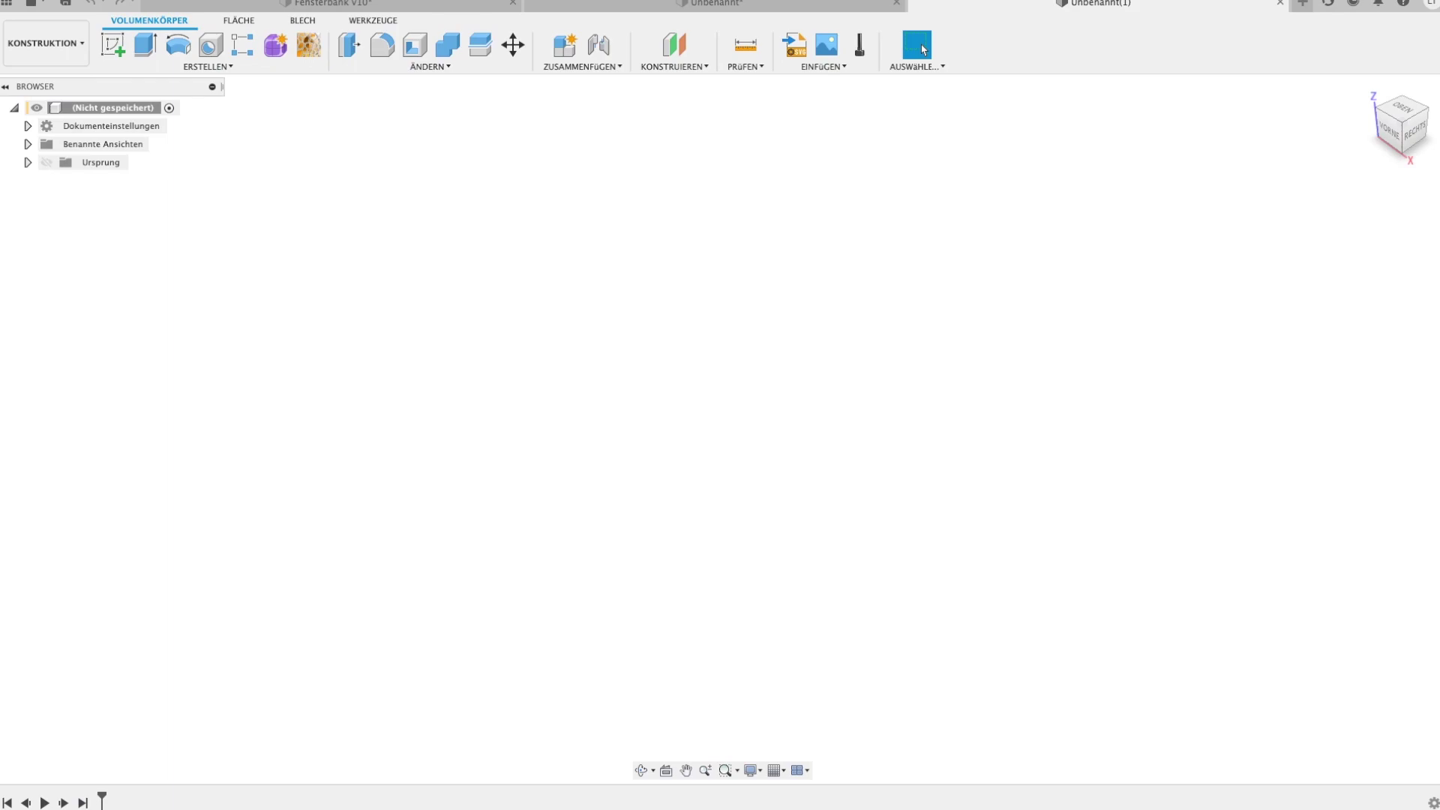
Sketch a 29 mm diameter circle centred on the origin of the XY plane.
{"action": "left_click", "coordinate": [108, 46]}
{"action": "left_click", "coordinate": [832, 448]}
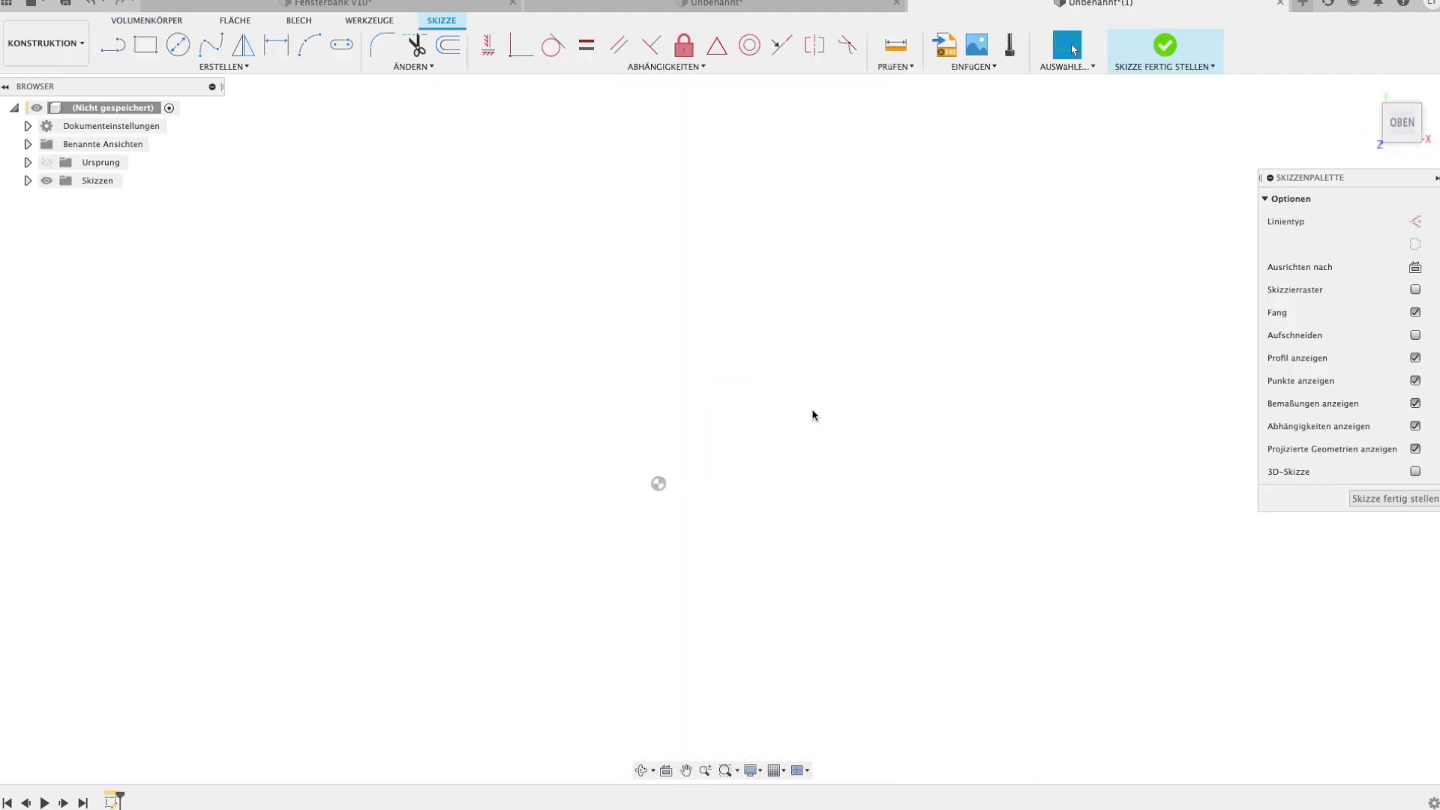
{"action": "key", "text": "c"}
{"action": "left_click", "coordinate": [659, 484]}
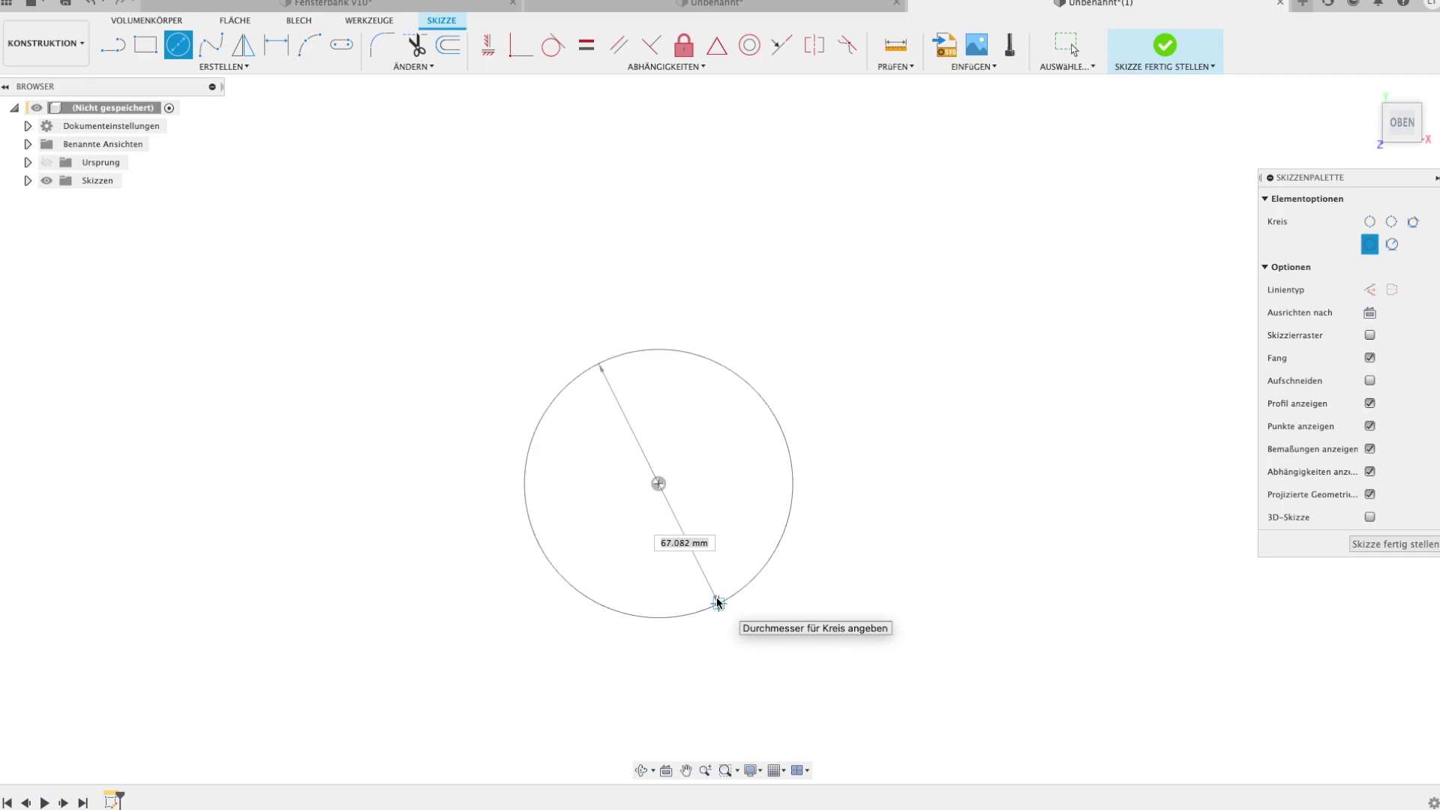
{"action": "type", "text": "29"}
{"action": "key", "text": "Return"}
{"action": "key", "text": "Escape"}
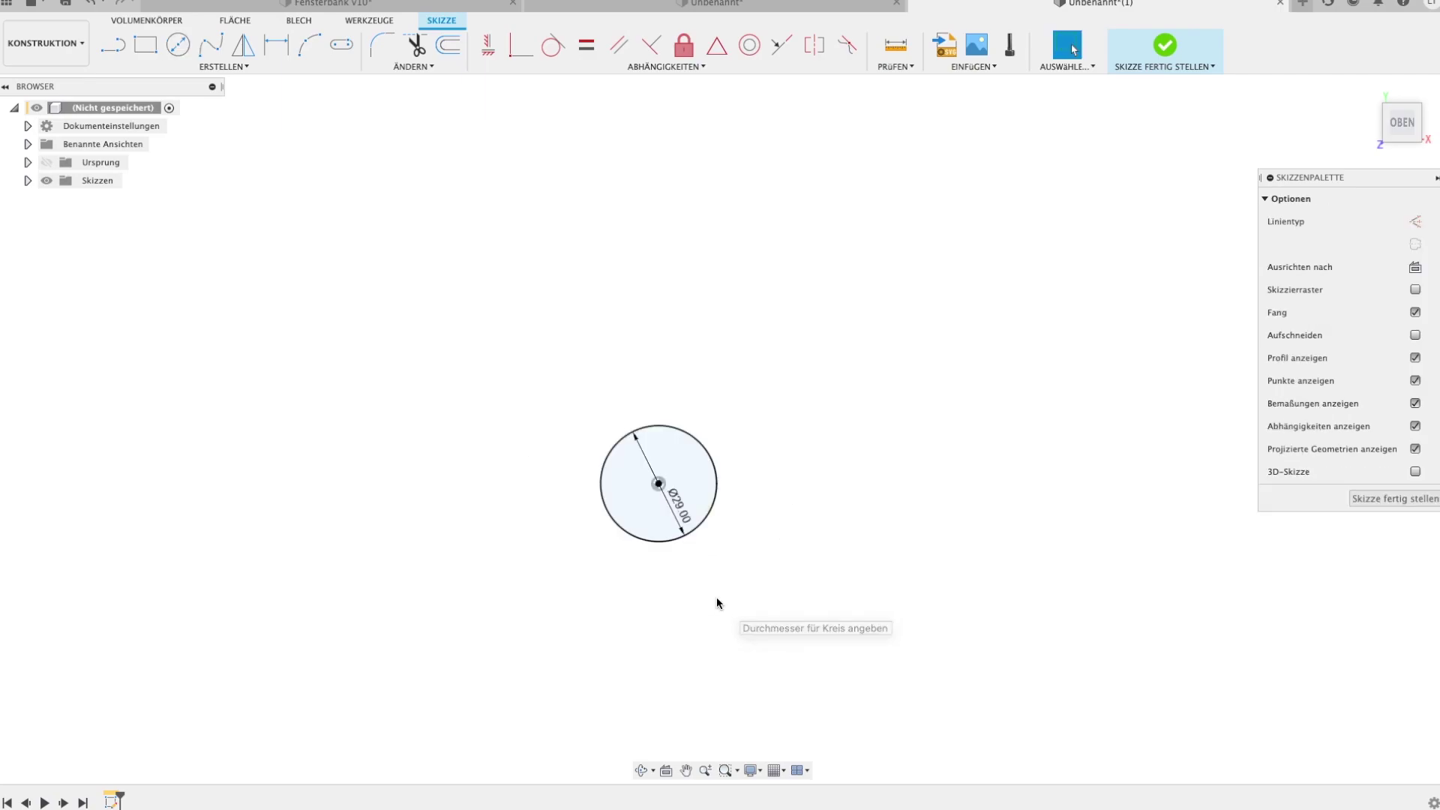
{"action": "scroll", "coordinate": [656, 514], "scroll_direction": "up", "scroll_amount": 3}
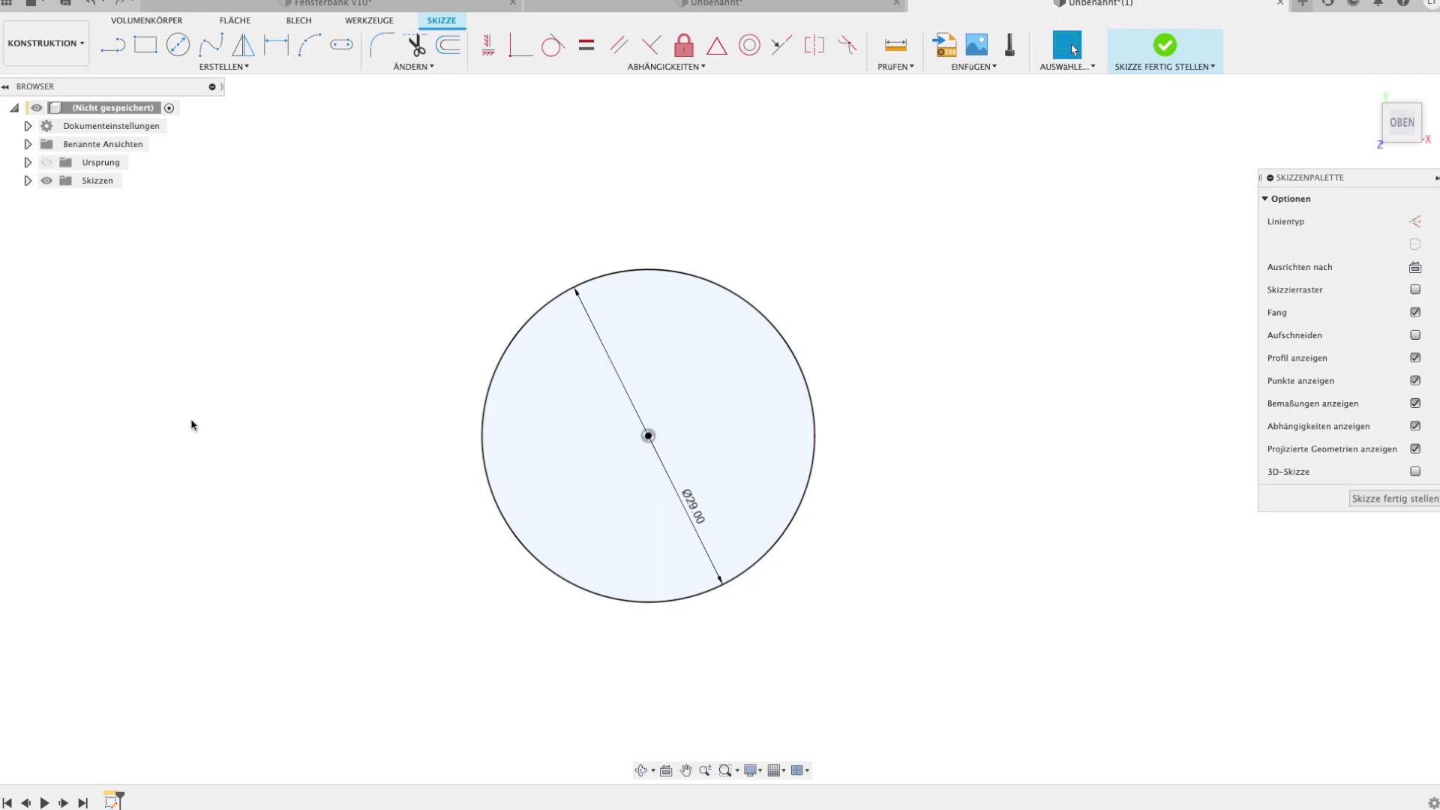
{"action": "scroll", "coordinate": [840, 390], "scroll_direction": "up", "scroll_amount": 2}
{"action": "middle_click_drag", "start_coordinate": [650, 437], "coordinate": [898, 408]}
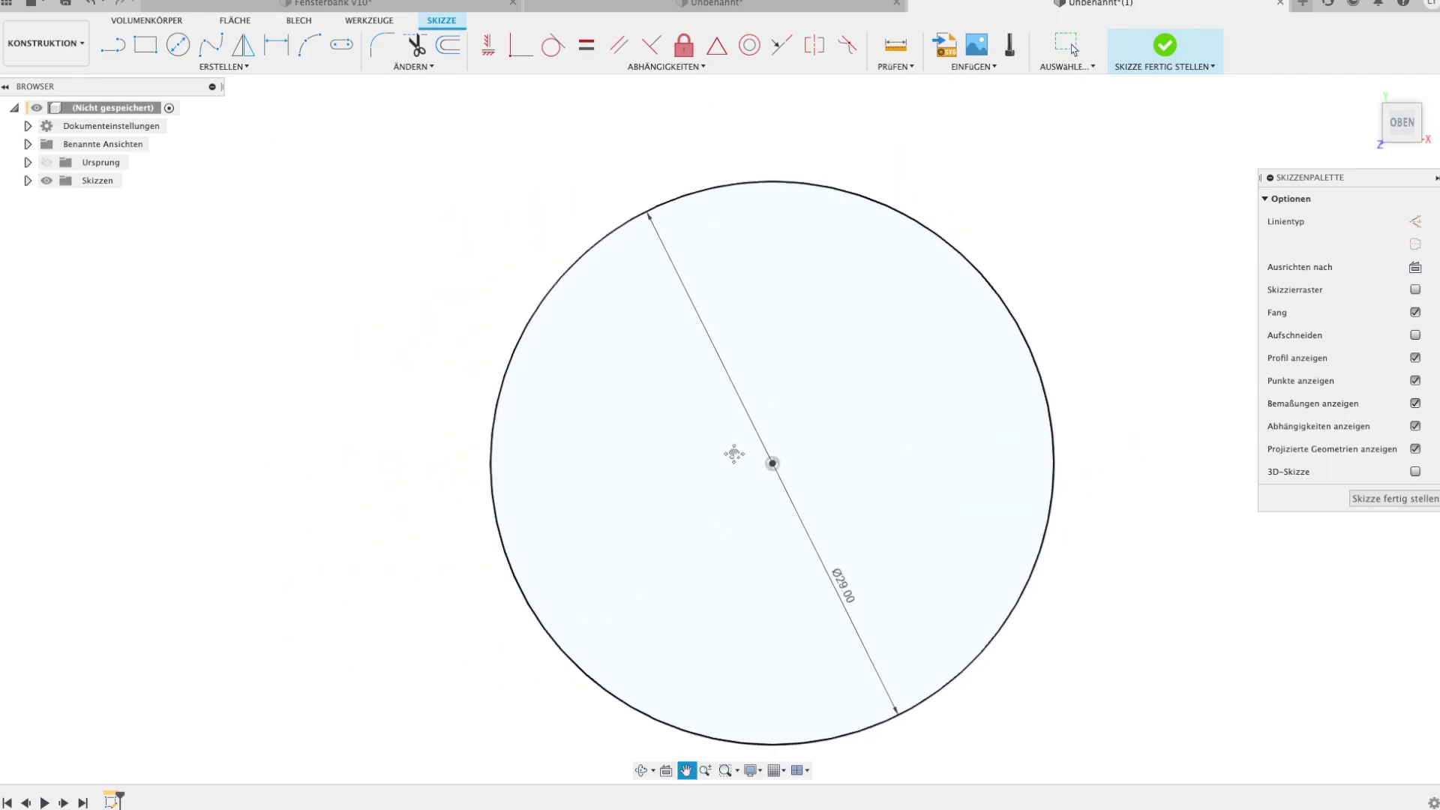
{"action": "scroll", "coordinate": [724, 450], "scroll_direction": "down", "scroll_amount": 1}
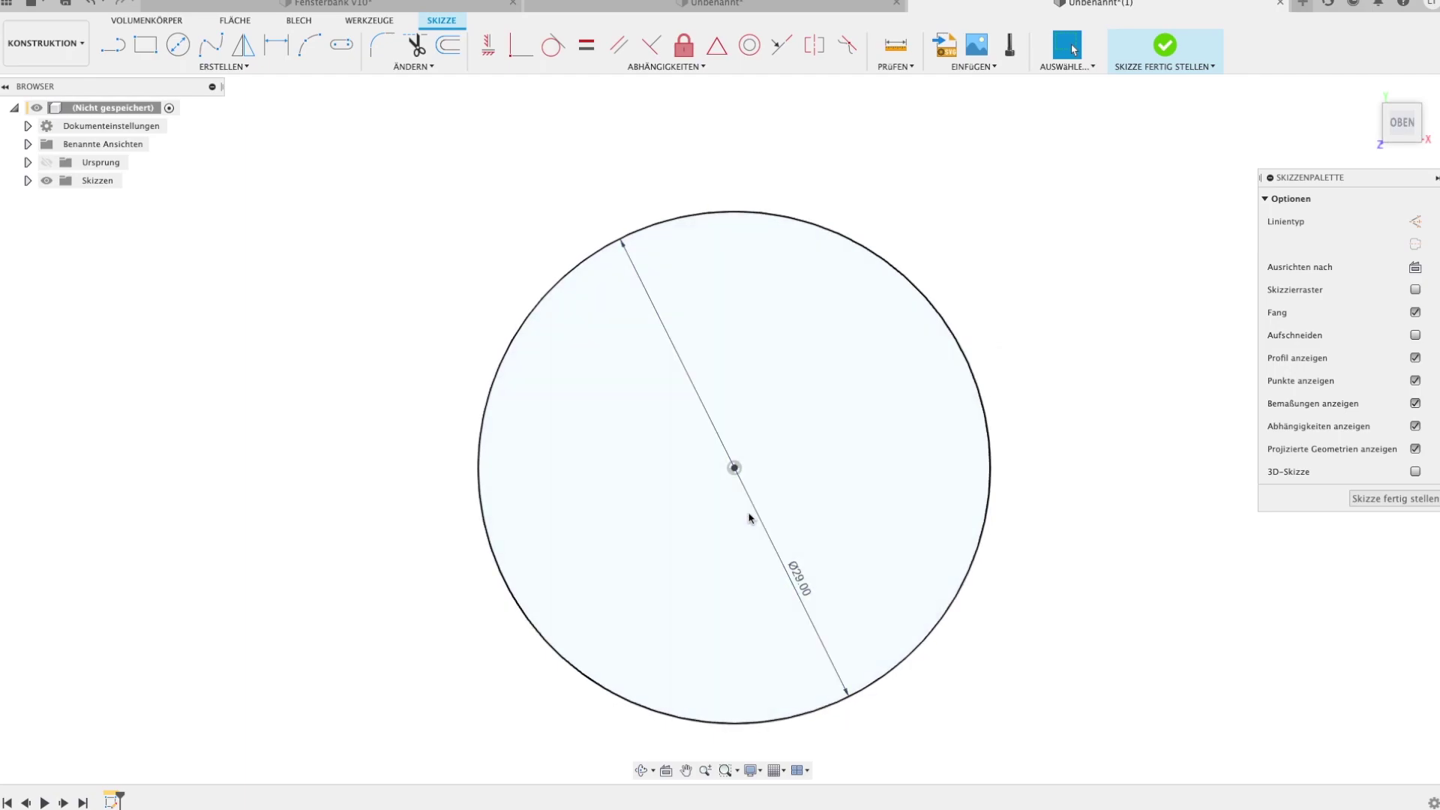
Draw a line from the circle's centre up past its edge, constrained vertical.
{"action": "key", "text": "l"}
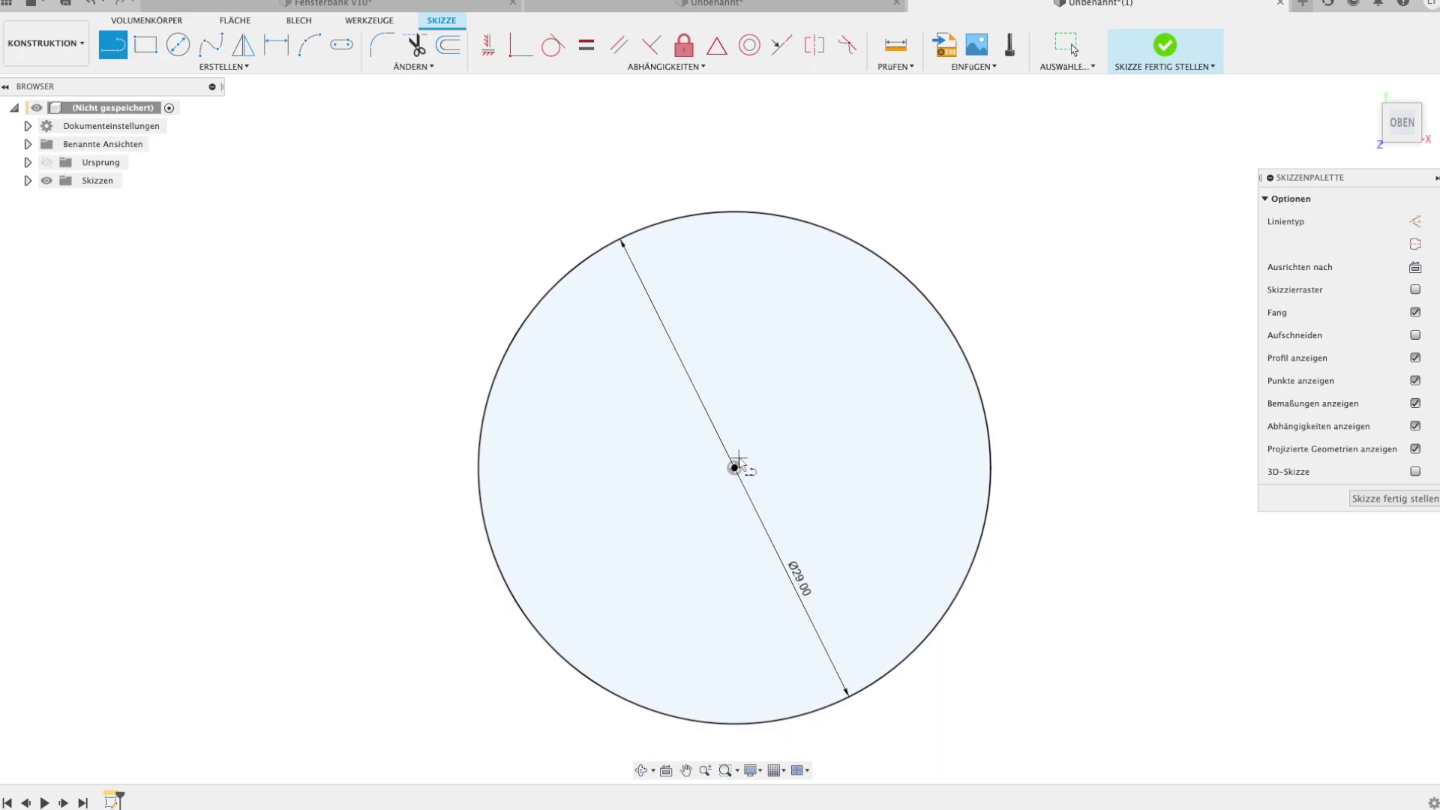
{"action": "left_click", "coordinate": [734, 467]}
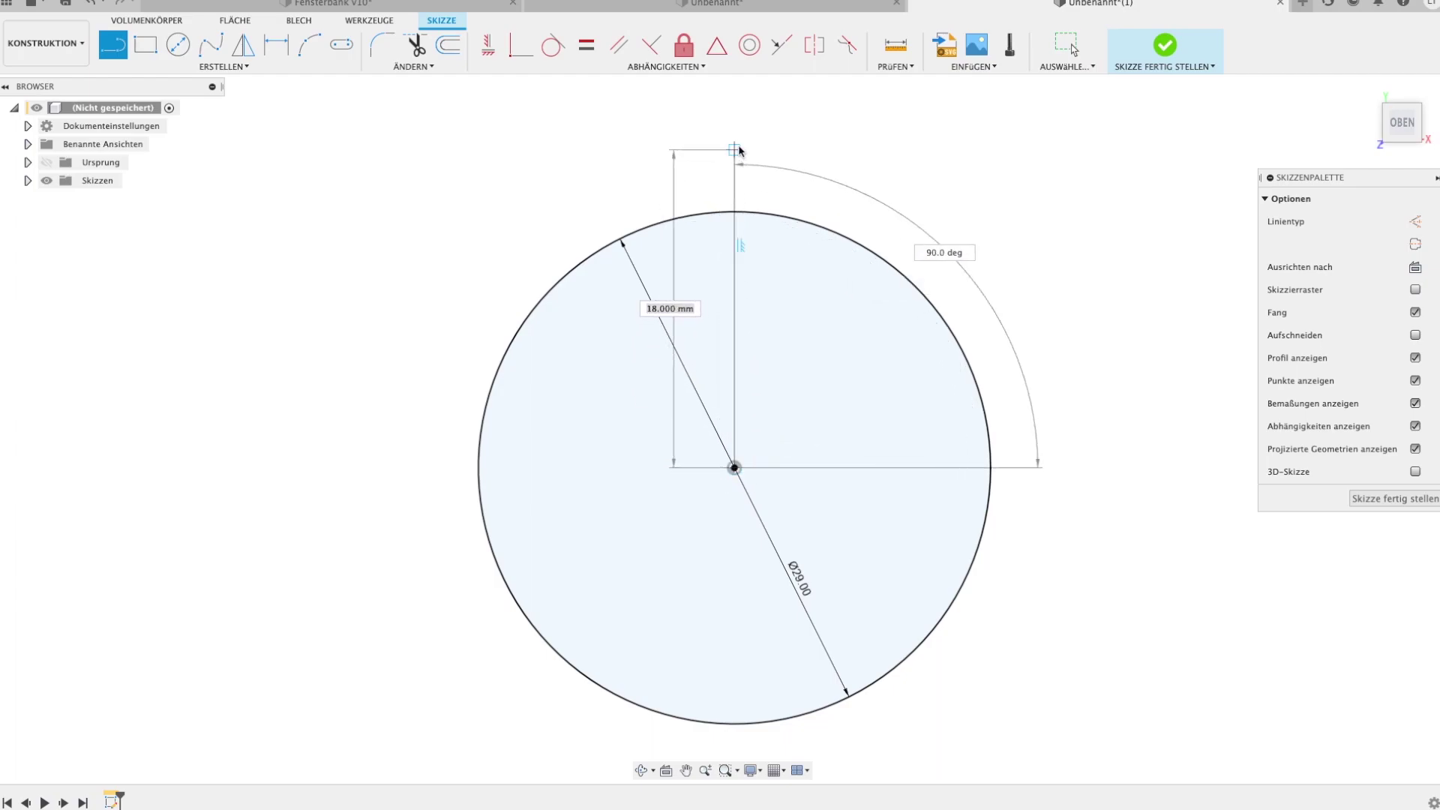
{"action": "left_click", "coordinate": [787, 115]}
{"action": "key", "text": "Escape"}
{"action": "left_click", "coordinate": [784, 146]}
{"action": "left_click", "coordinate": [833, 162]}
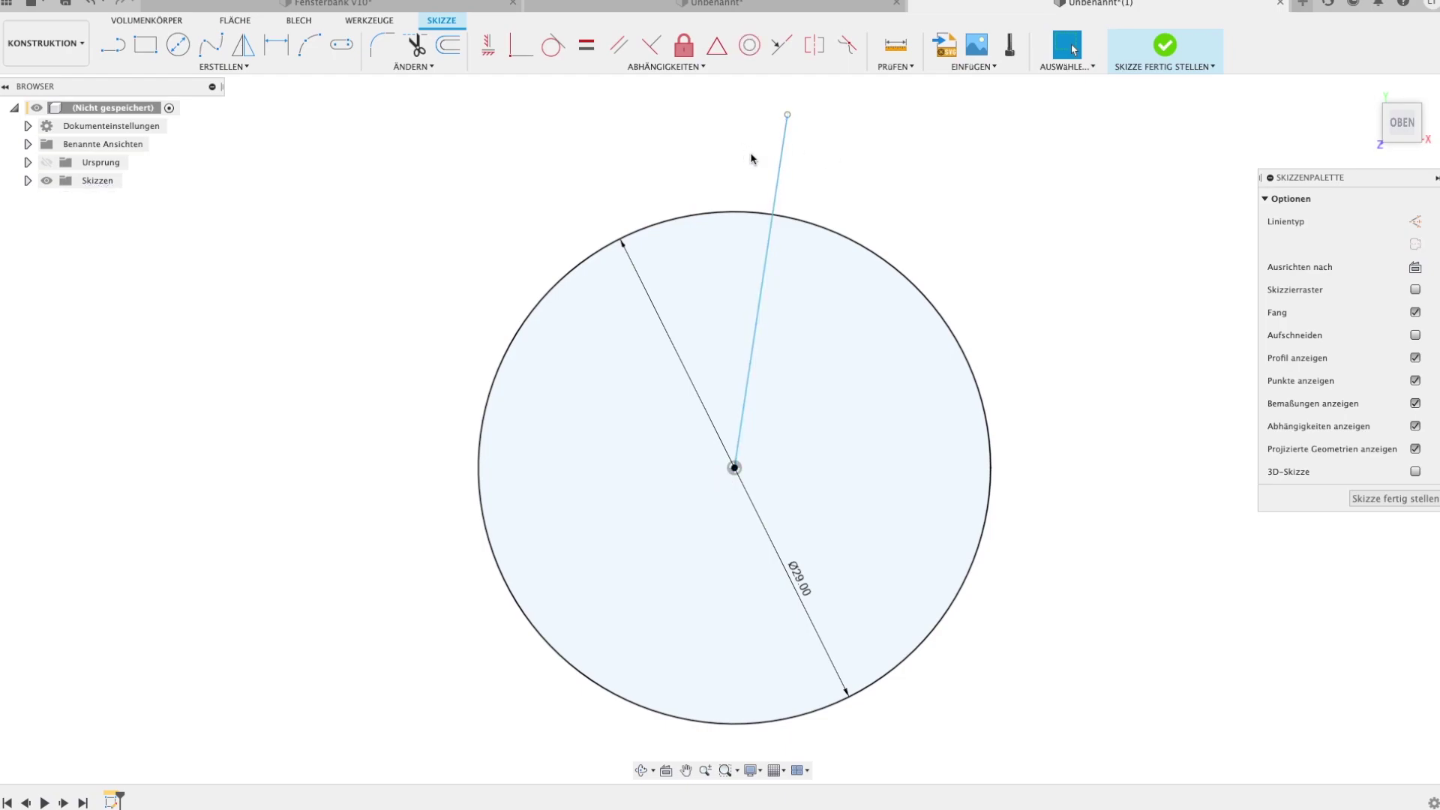
{"action": "left_click", "coordinate": [780, 163]}
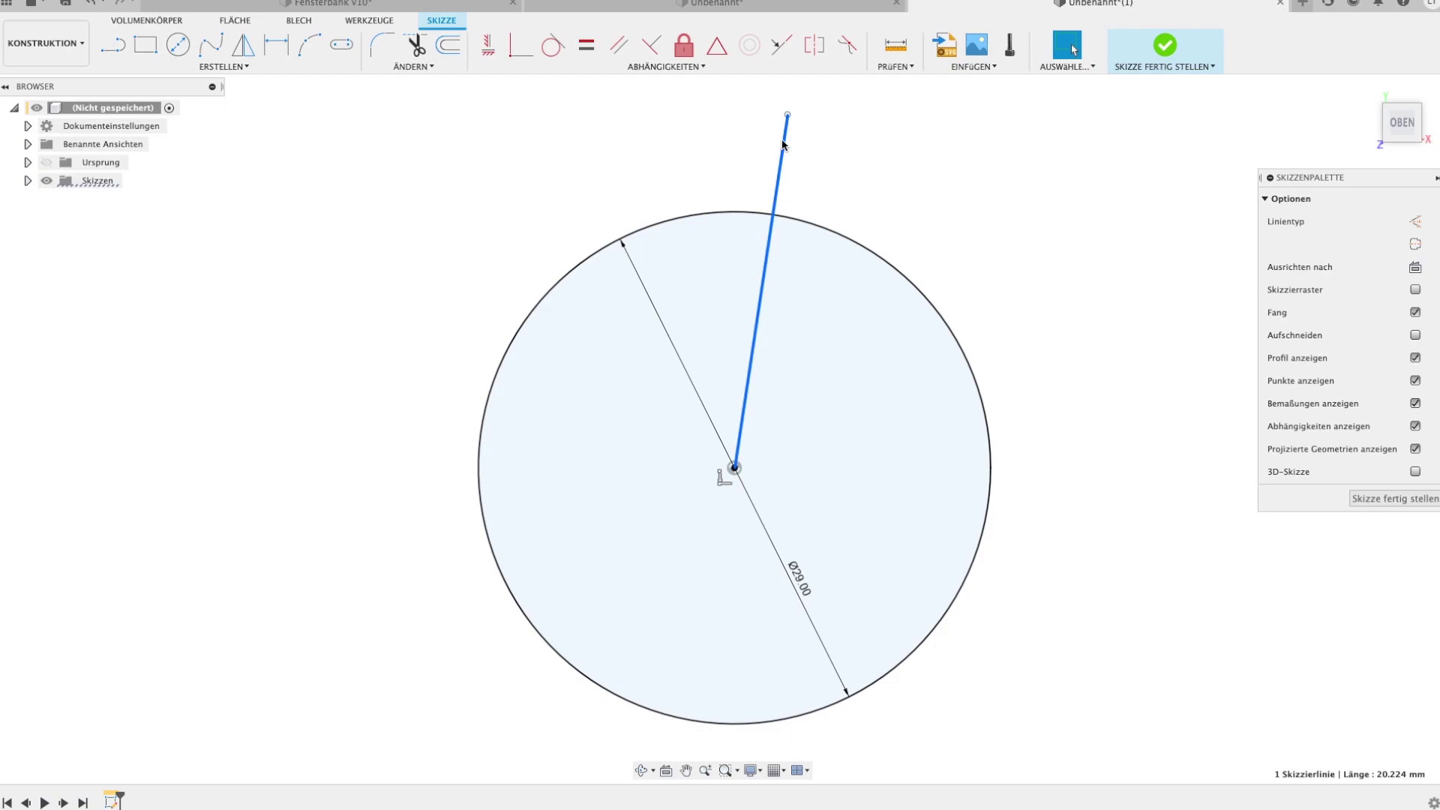
{"action": "left_click", "coordinate": [488, 45]}
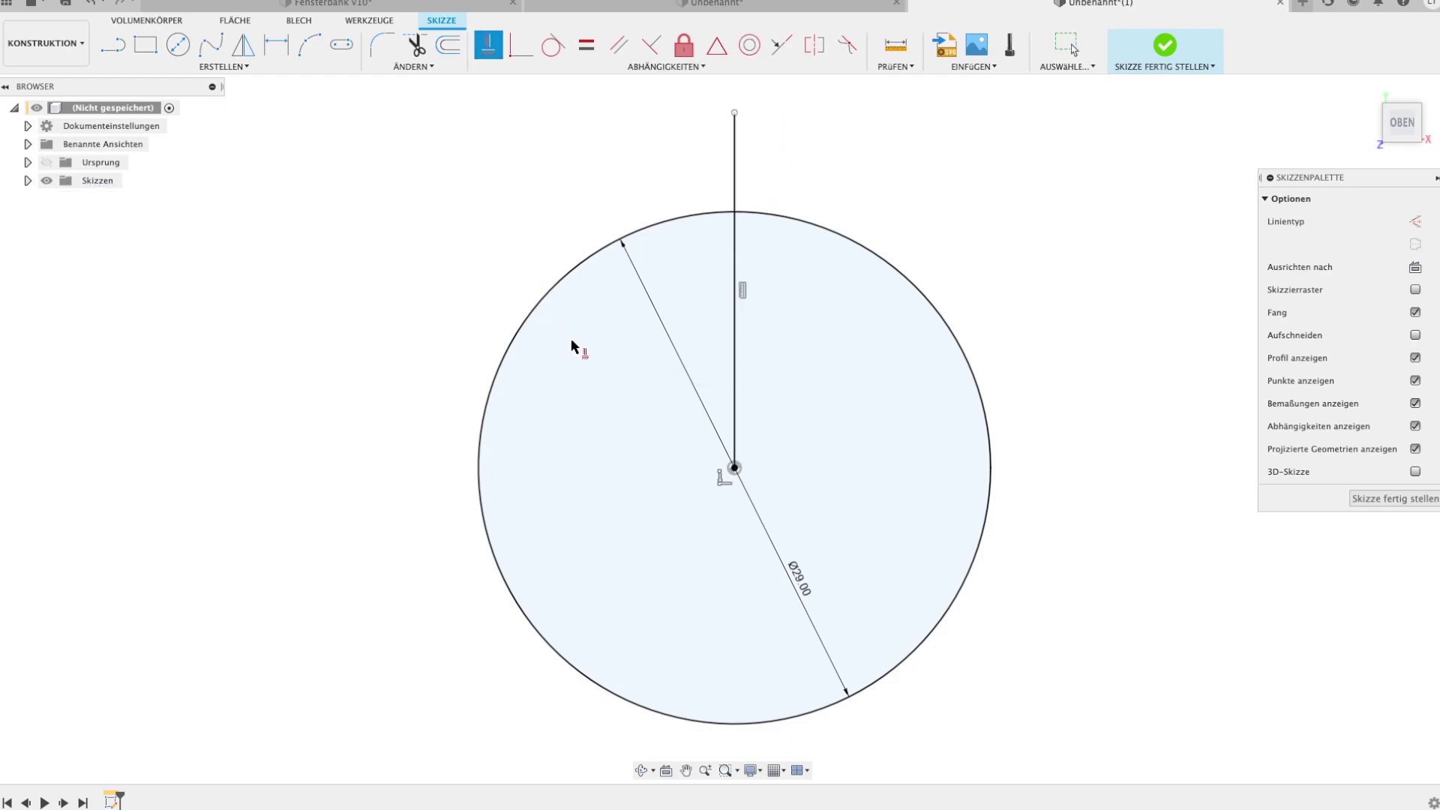
{"action": "left_click", "coordinate": [734, 242]}
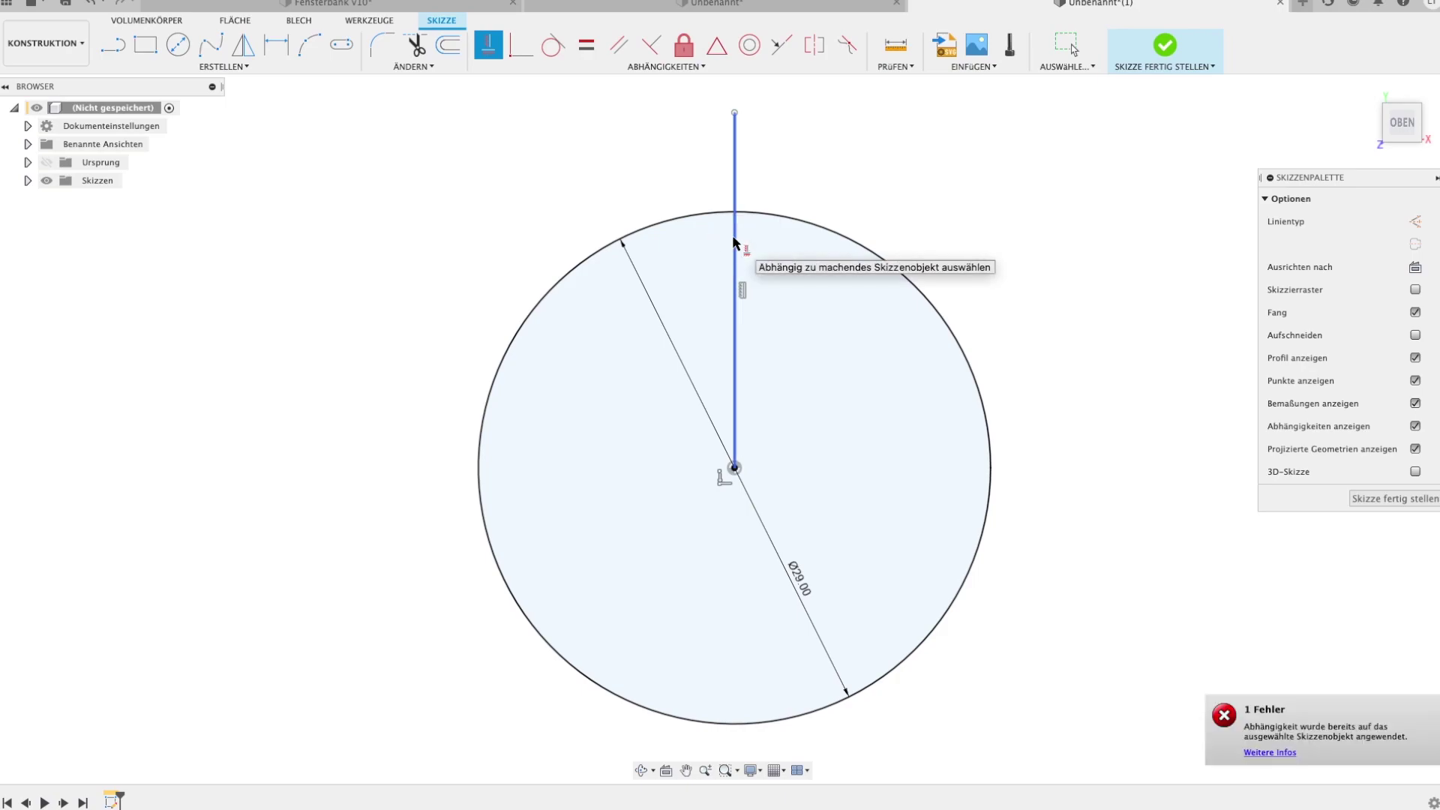
{"action": "left_click", "coordinate": [495, 56]}
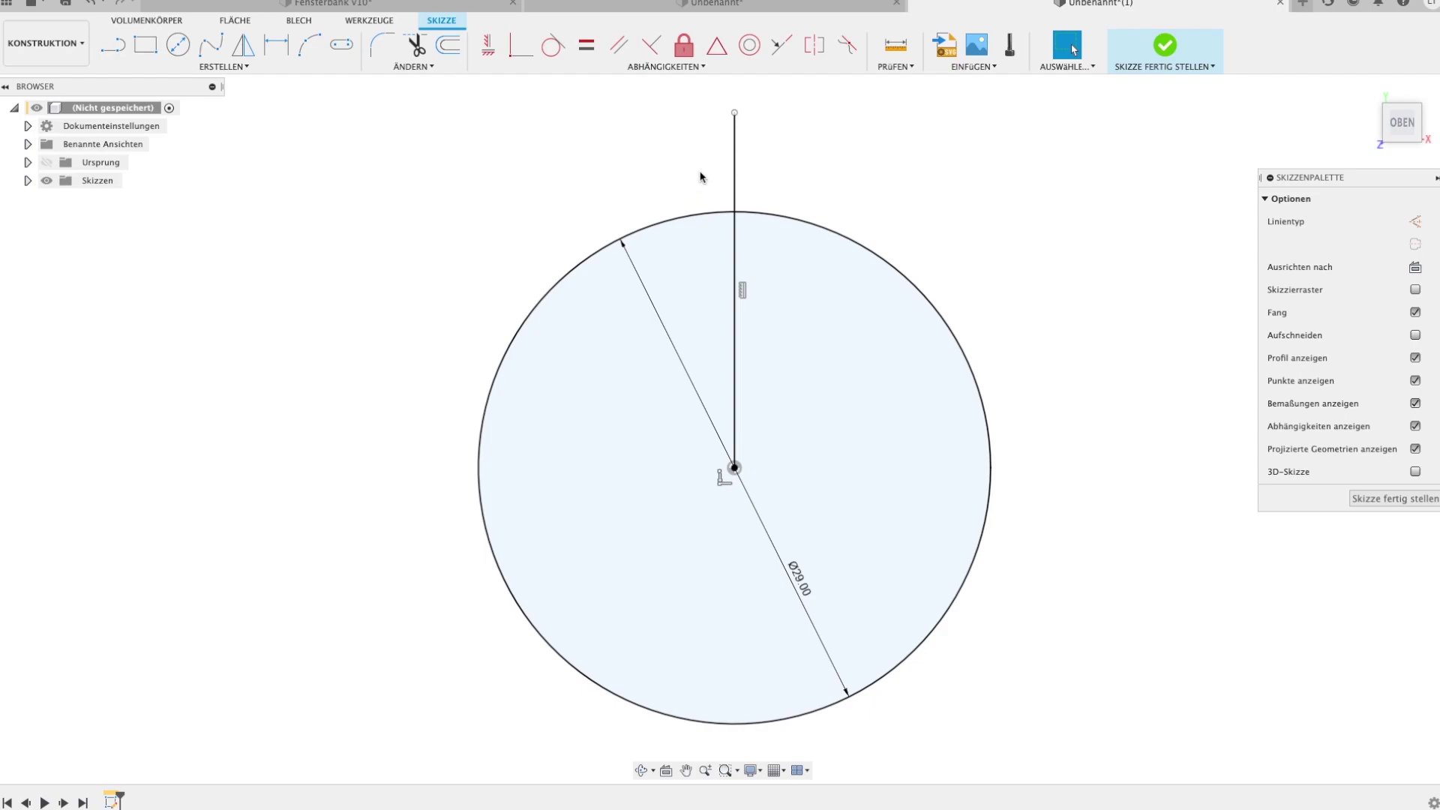
Convert the vertical line into a construction line.
{"action": "left_click", "coordinate": [735, 159]}
{"action": "key", "text": "x"}
{"action": "left_click", "coordinate": [926, 173]}
Draw a 1.5 mm circle centred on the big circle's top point.
{"action": "key", "text": "c"}
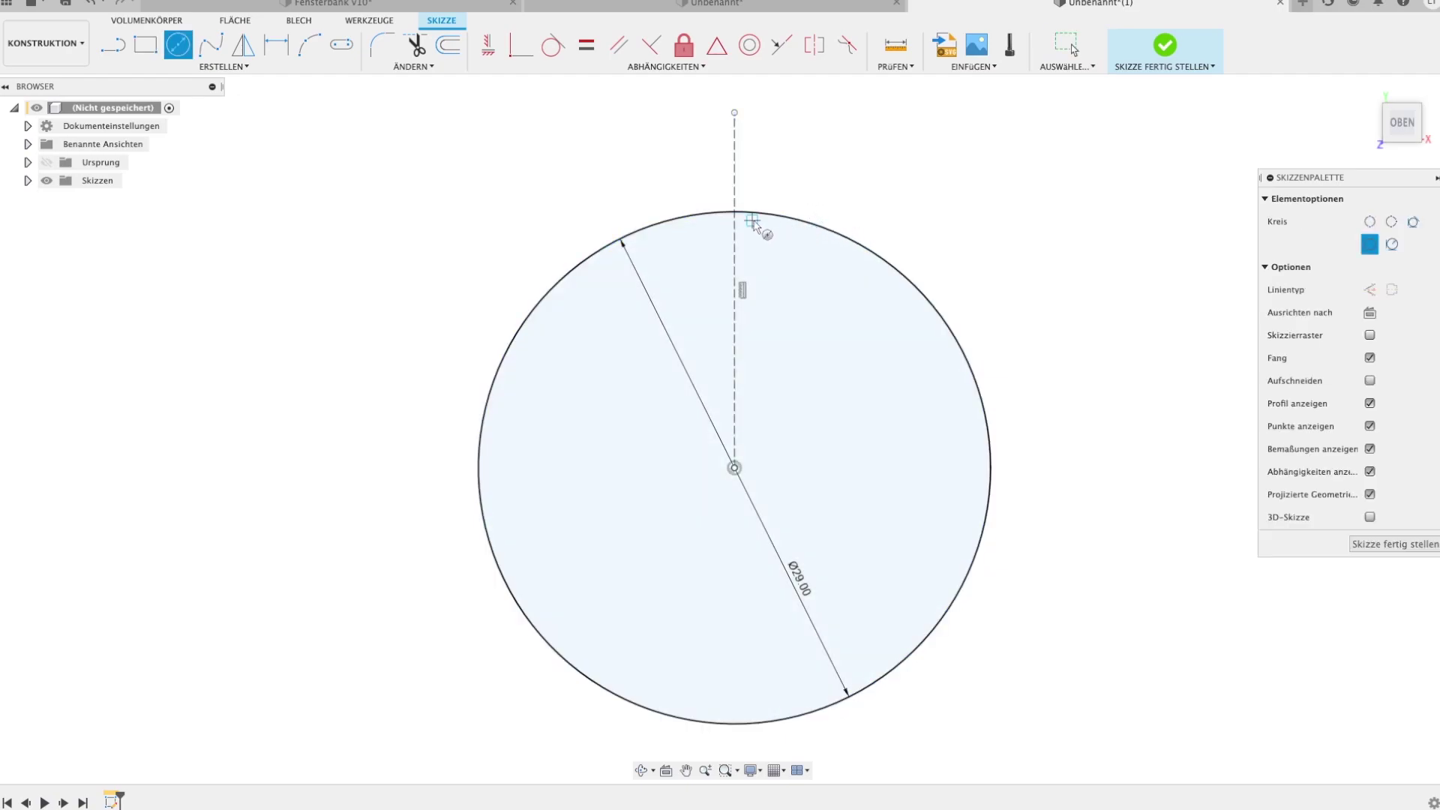
{"action": "left_click", "coordinate": [734, 211]}
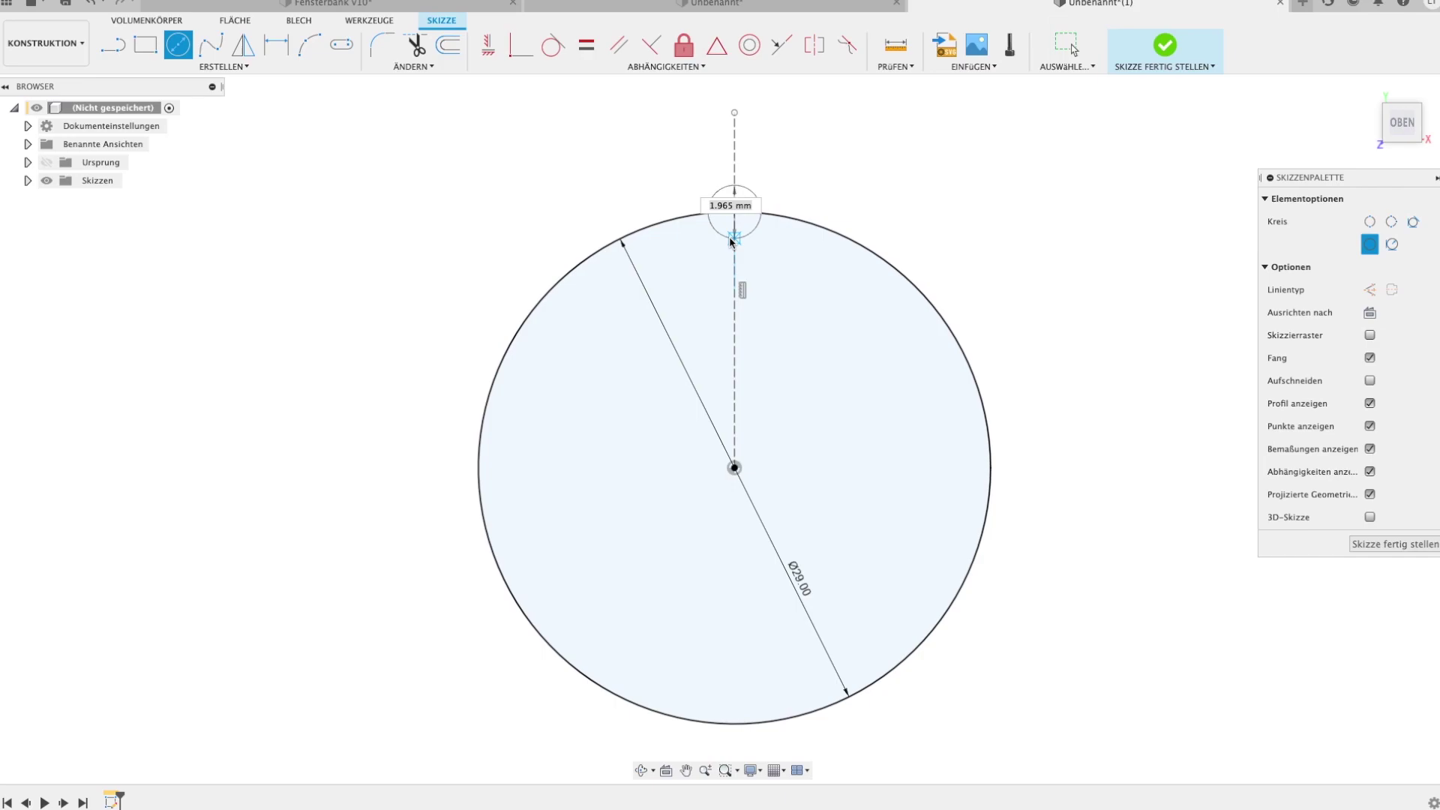
{"action": "key", "text": "Escape"}
{"action": "key", "text": "c"}
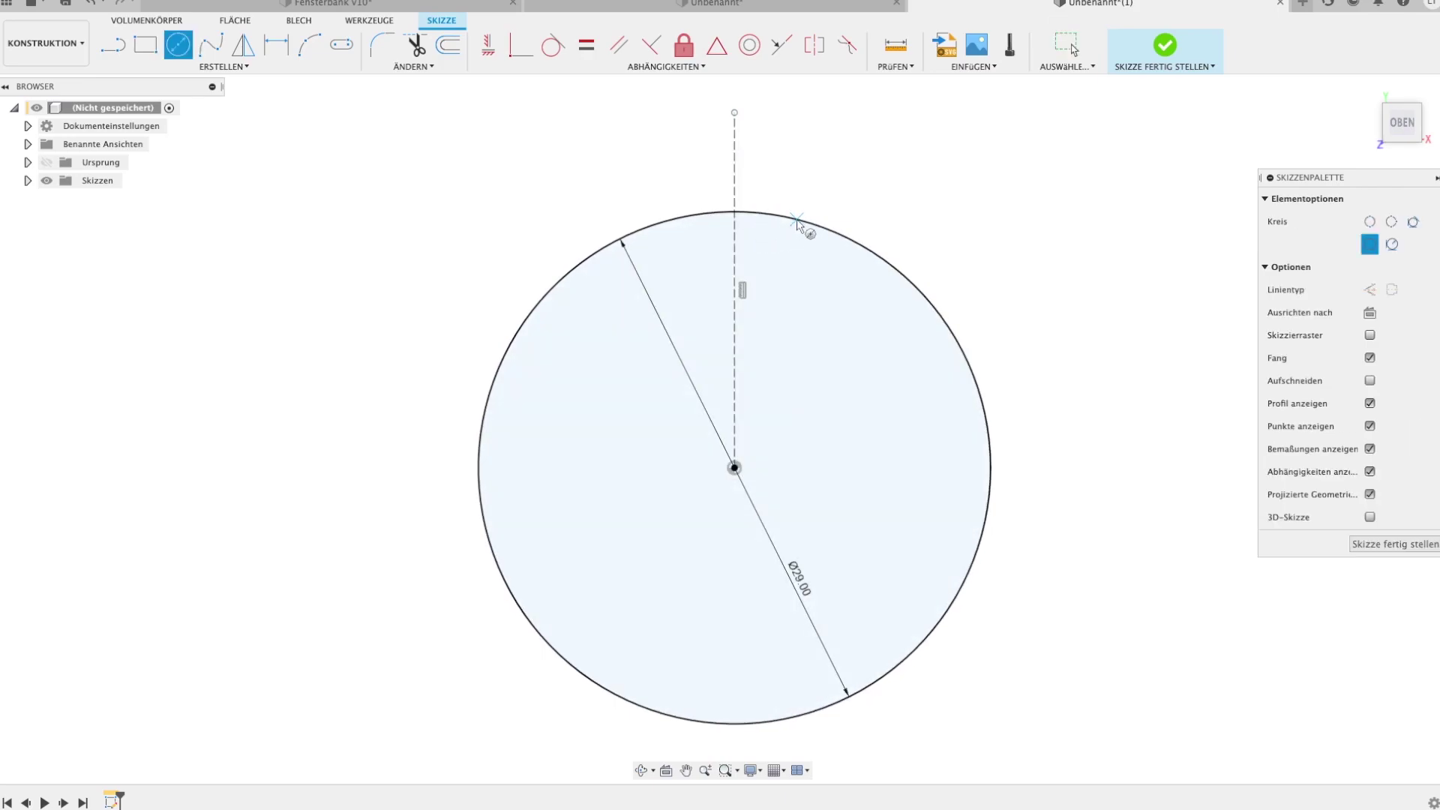
{"action": "left_click", "coordinate": [735, 212]}
{"action": "type", "text": "1,5"}
{"action": "key", "text": "Return"}
{"action": "key", "text": "Escape"}
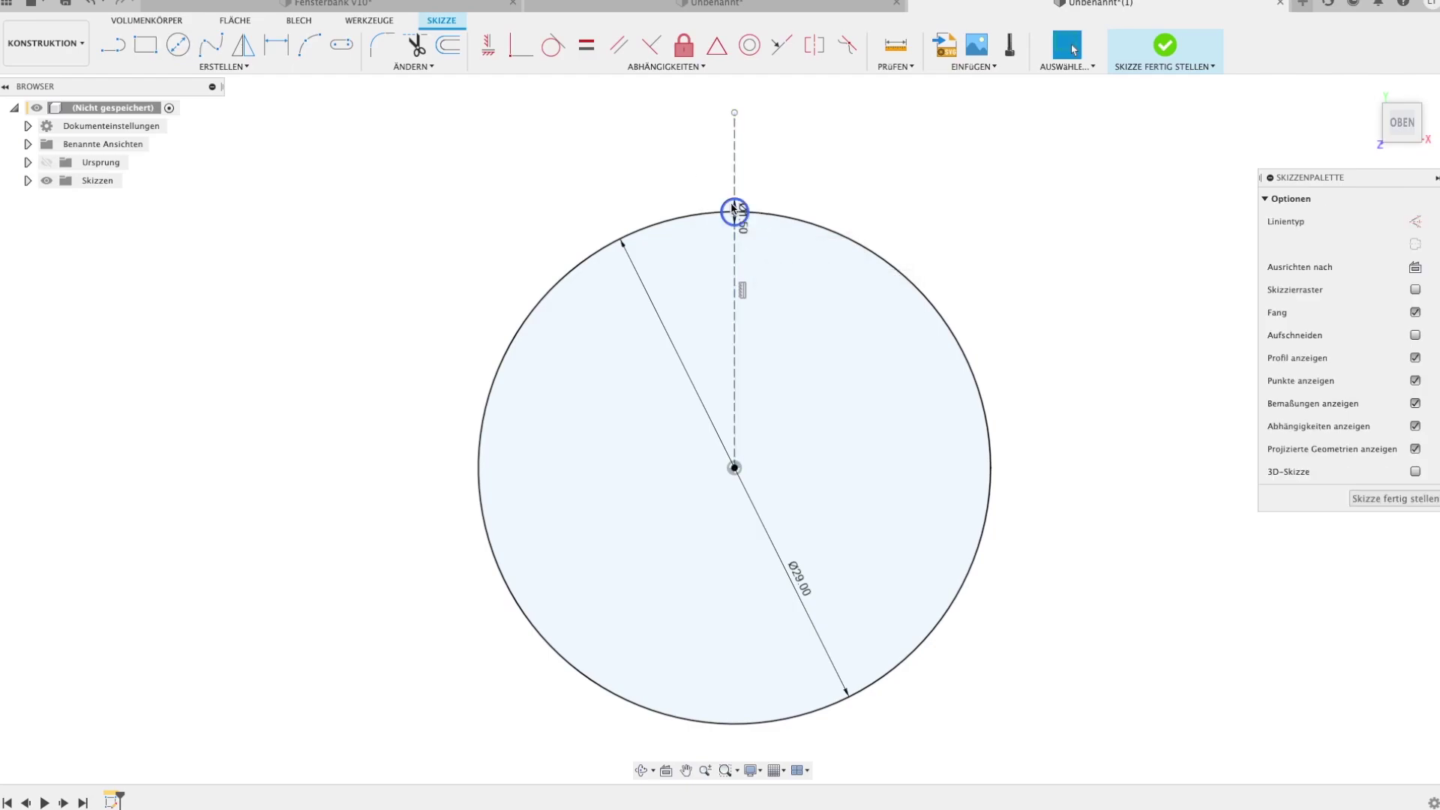
Start a circular sketch pattern with the small circle as the object to repeat.
{"action": "left_click", "coordinate": [248, 67]}
{"action": "left_click", "coordinate": [180, 292]}
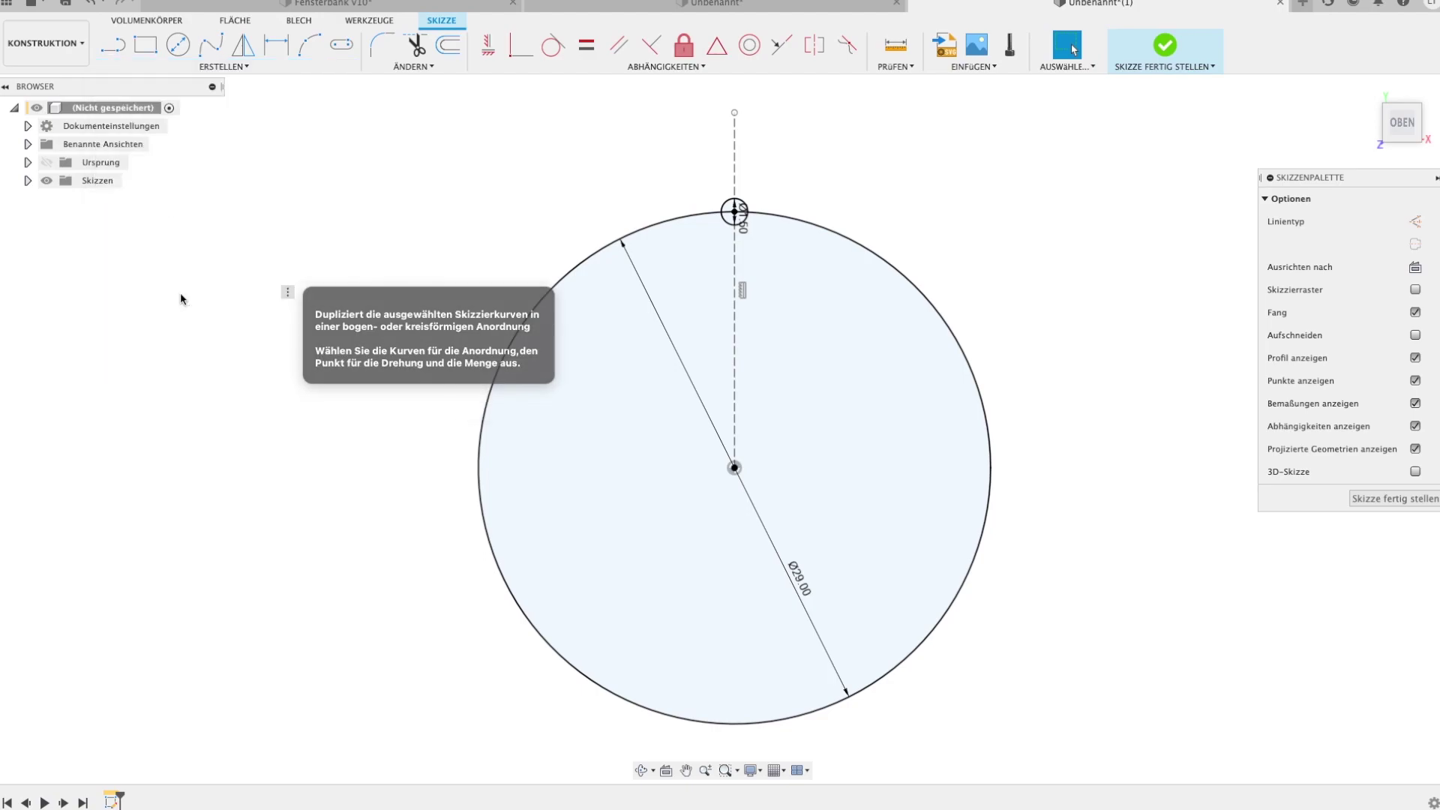
{"action": "left_click", "coordinate": [737, 221]}
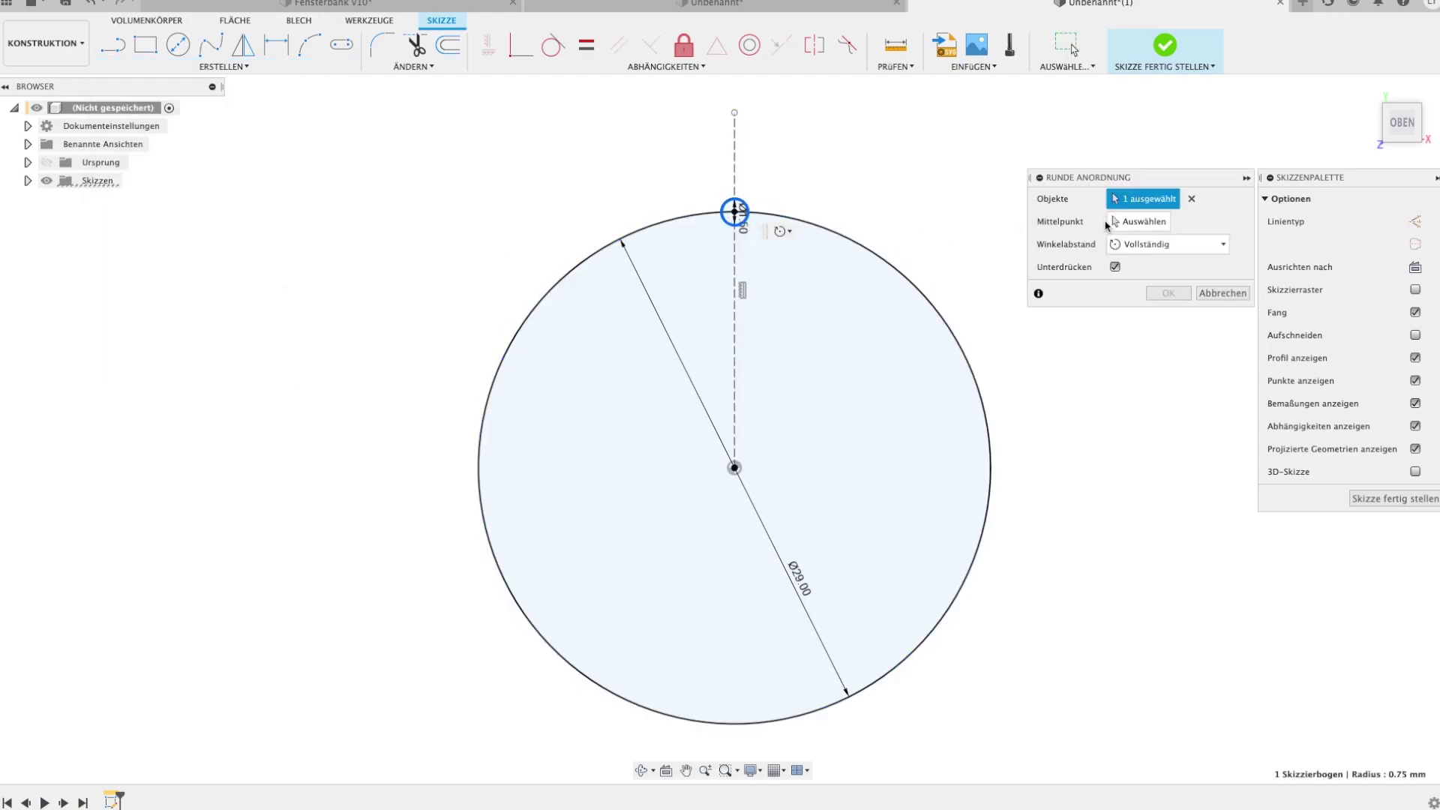
Pattern the small circle 40 times around the big circle's centre and finish the sketch.
{"action": "left_click", "coordinate": [875, 259]}
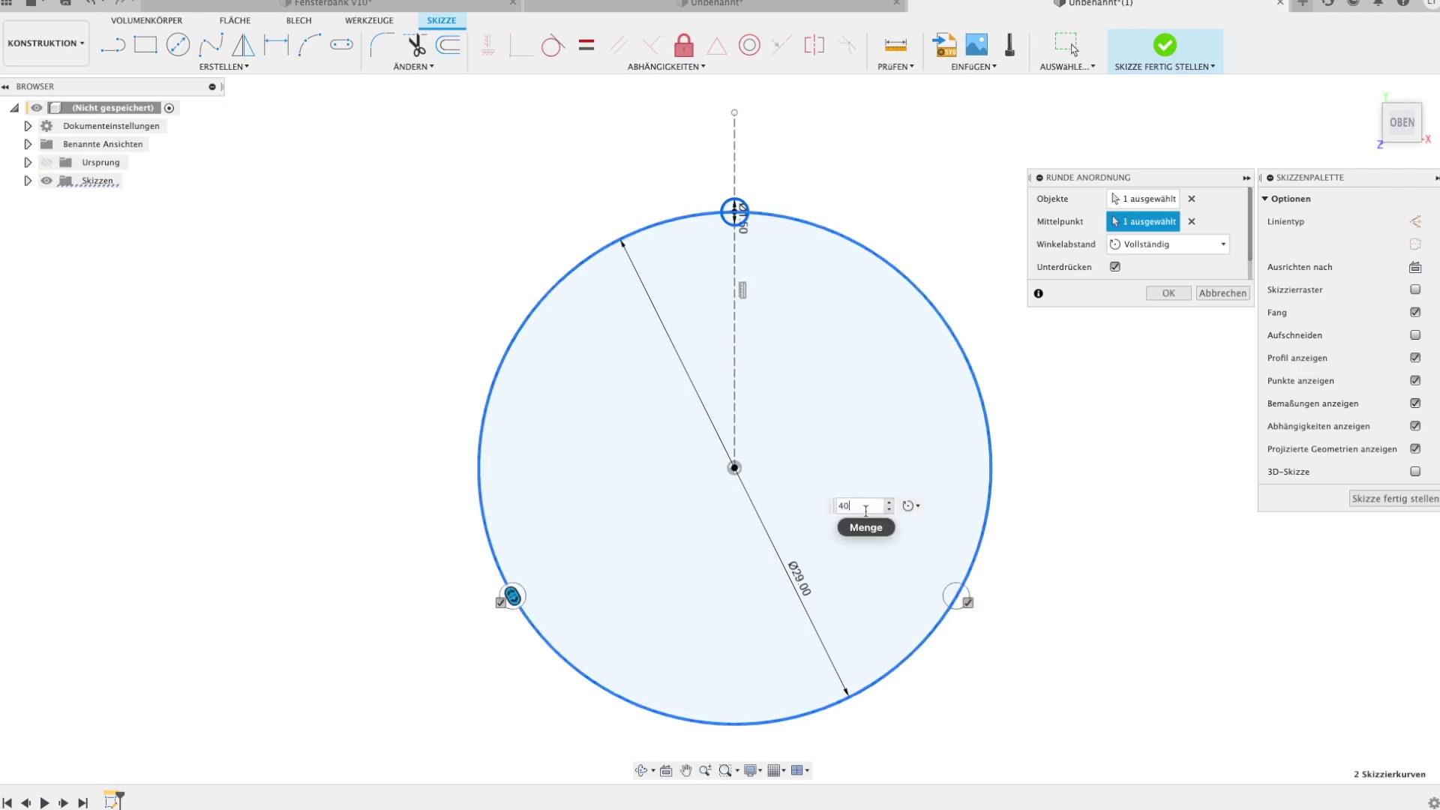
{"action": "key", "text": "Return"}
{"action": "key", "text": "Return"}
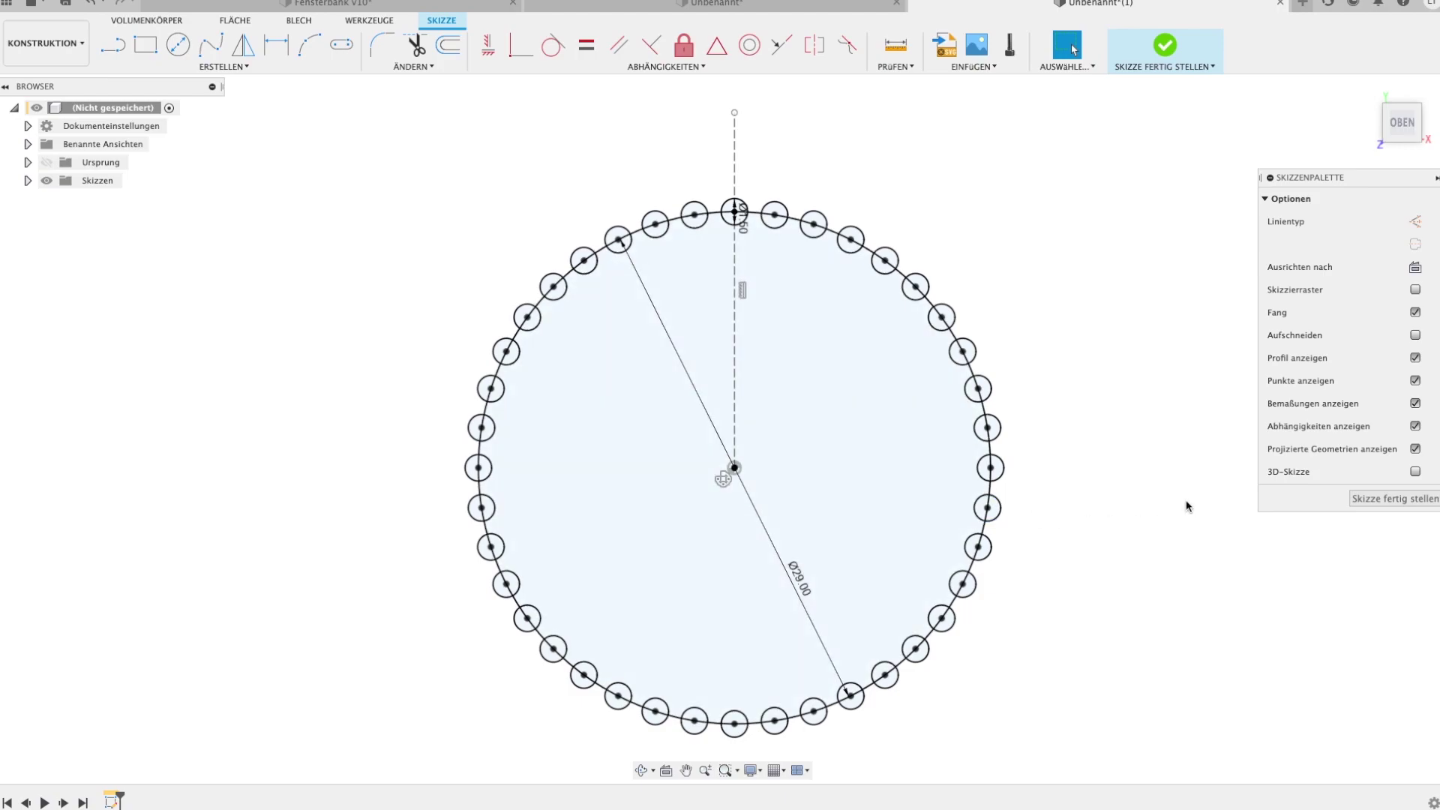
{"action": "left_click", "coordinate": [1377, 504]}
{"action": "left_click", "coordinate": [1377, 504]}
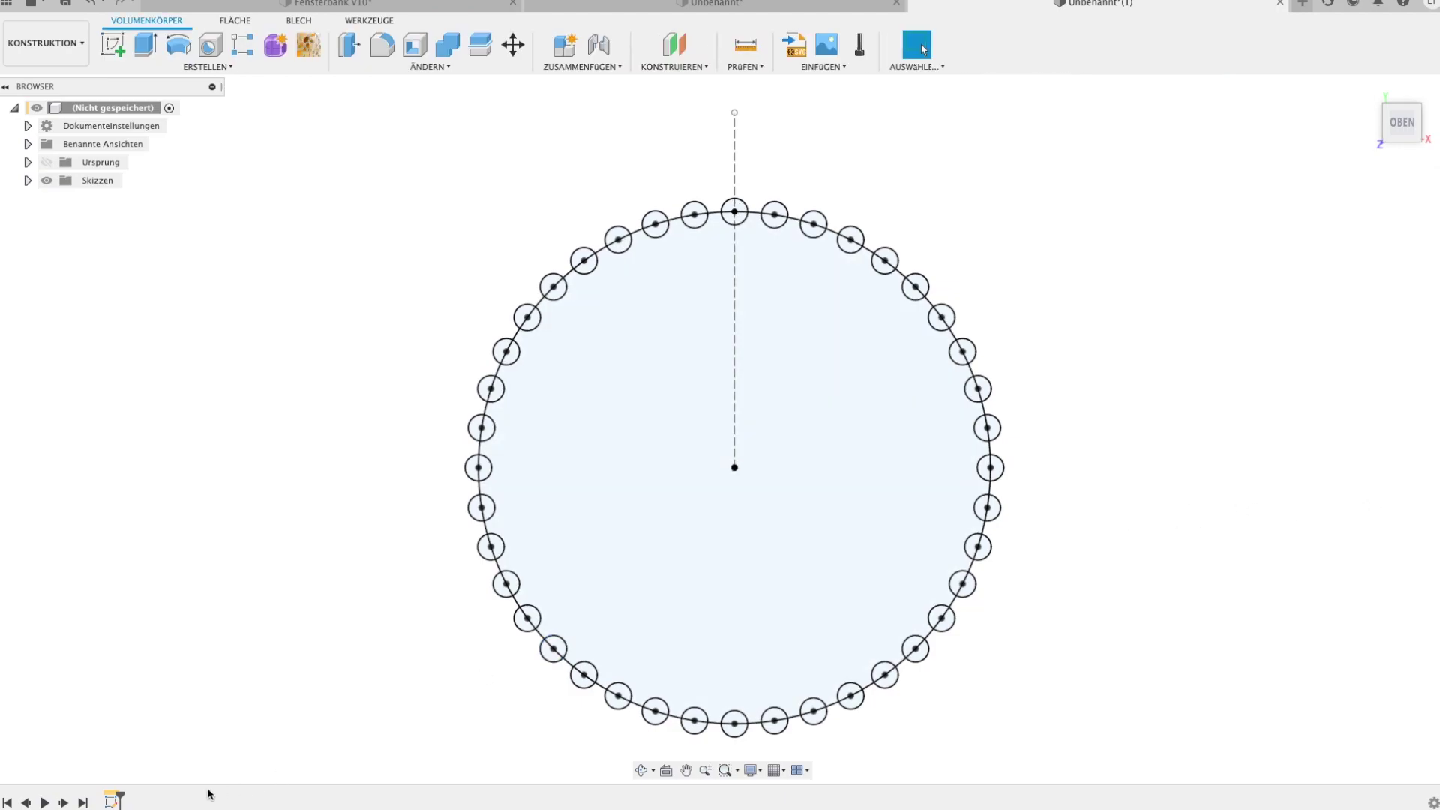
Reopen the sketch, move the Ø1.50 dimension clear of the ring, and finish it.
{"action": "double_click", "coordinate": [112, 800]}
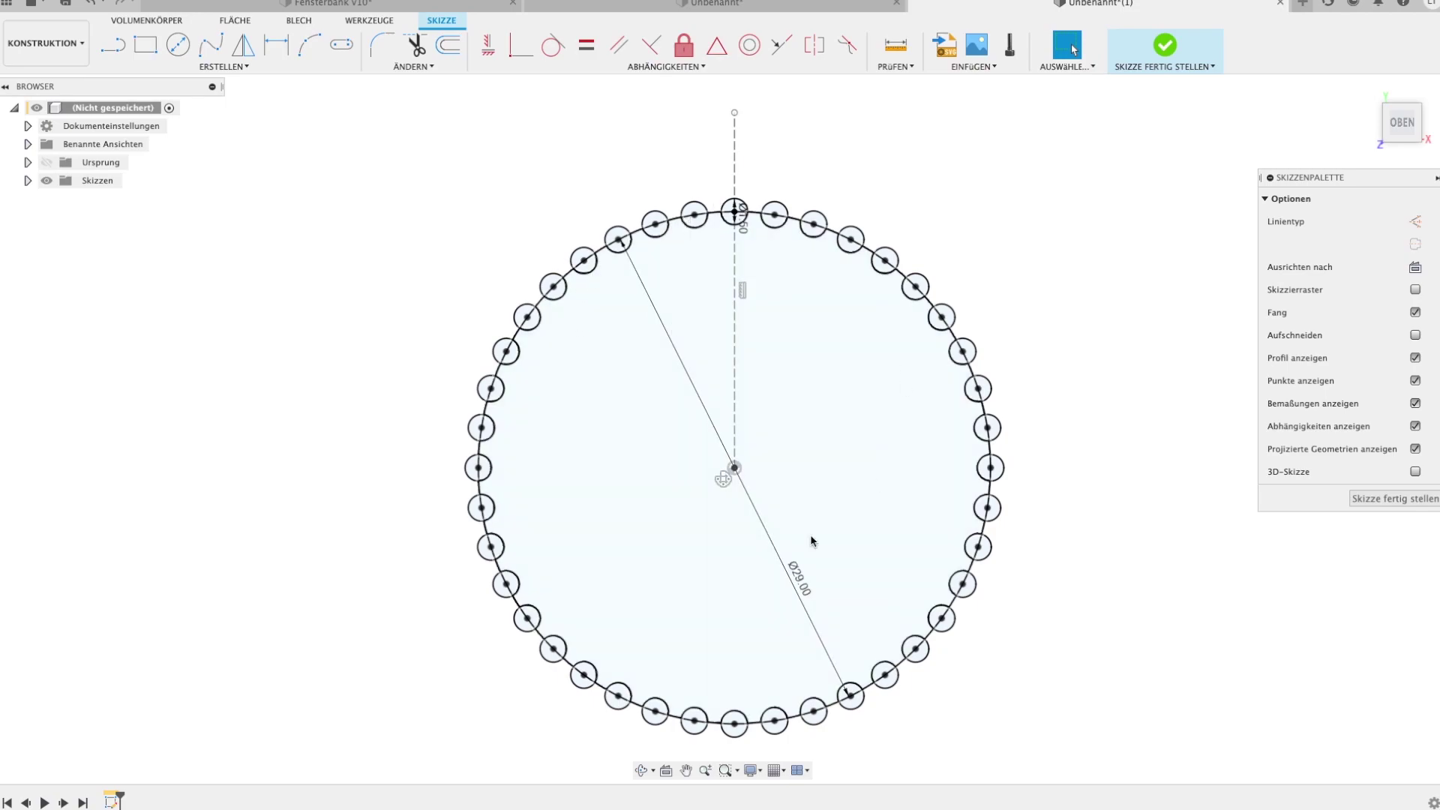
{"action": "left_click_drag", "start_coordinate": [742, 219], "coordinate": [821, 154]}
{"action": "left_click", "coordinate": [1389, 500]}
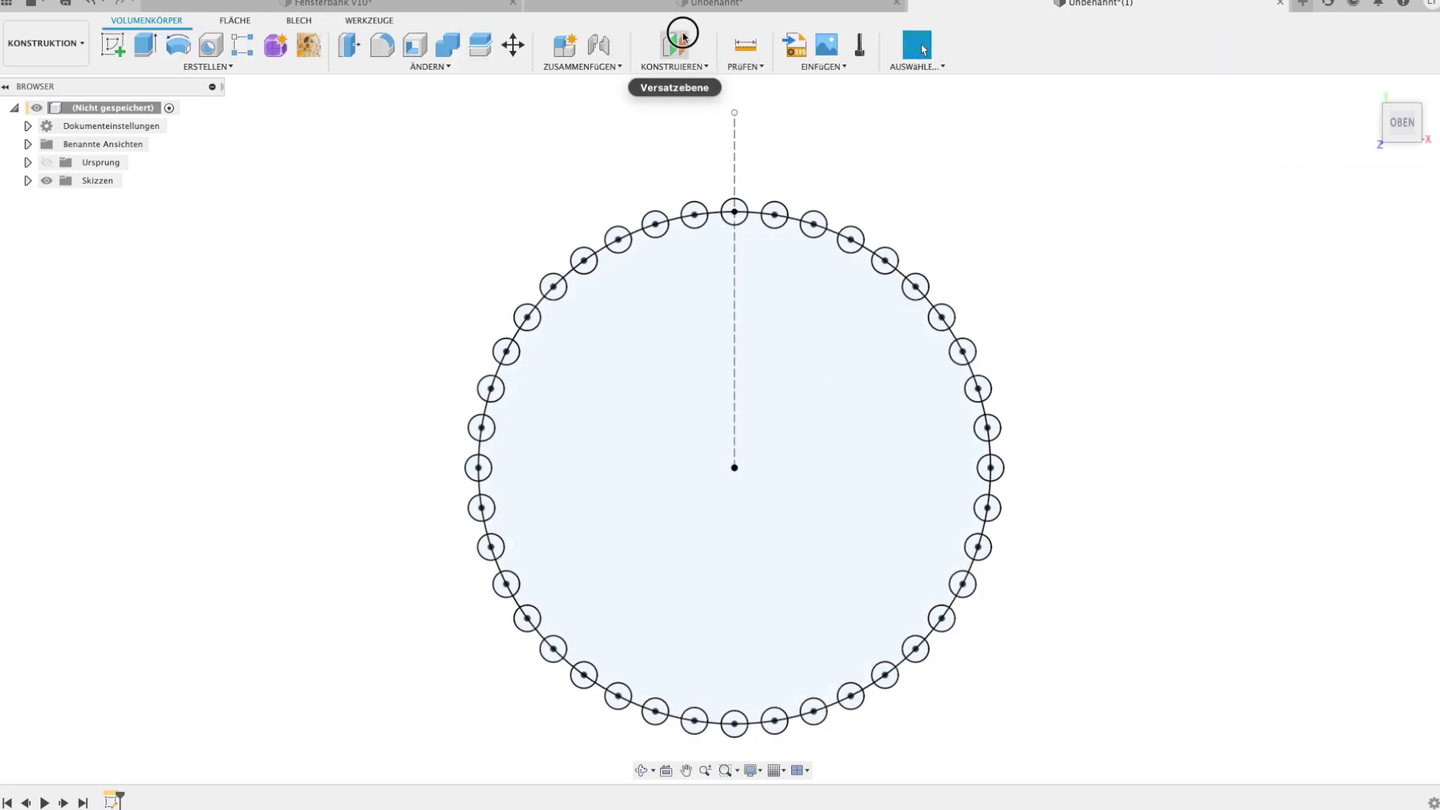
Create a construction plane offset 2.5 mm from the XY plane.
{"action": "left_click", "coordinate": [675, 45]}
{"action": "mouse_move", "coordinate": [1064, 270]}
{"action": "middle_mouse_down", "text": "shift"}
{"action": "mouse_move", "coordinate": [900, 283]}
{"action": "mouse_move", "coordinate": [1016, 334]}
{"action": "middle_mouse_up", "text": "shift"}
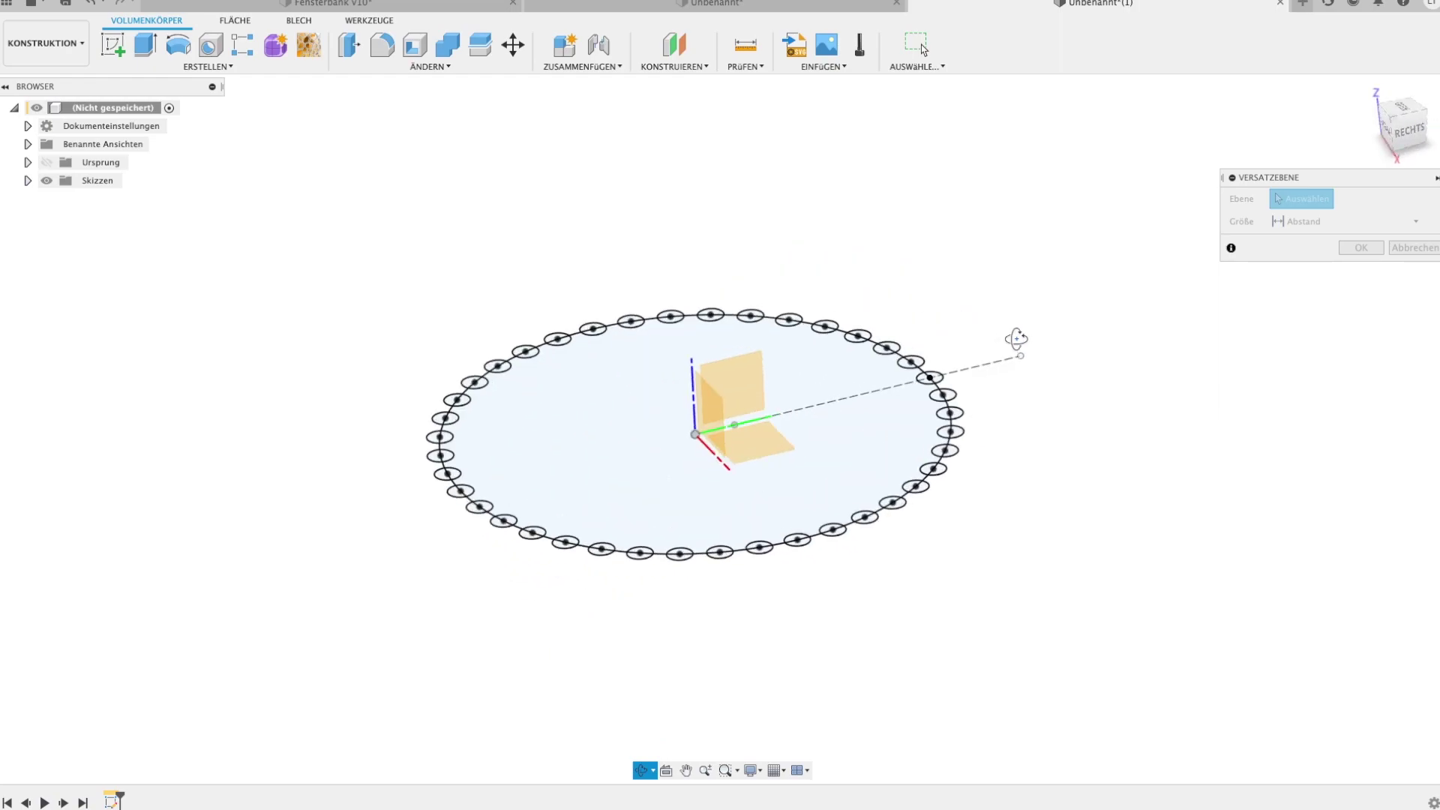
{"action": "left_click", "coordinate": [762, 442]}
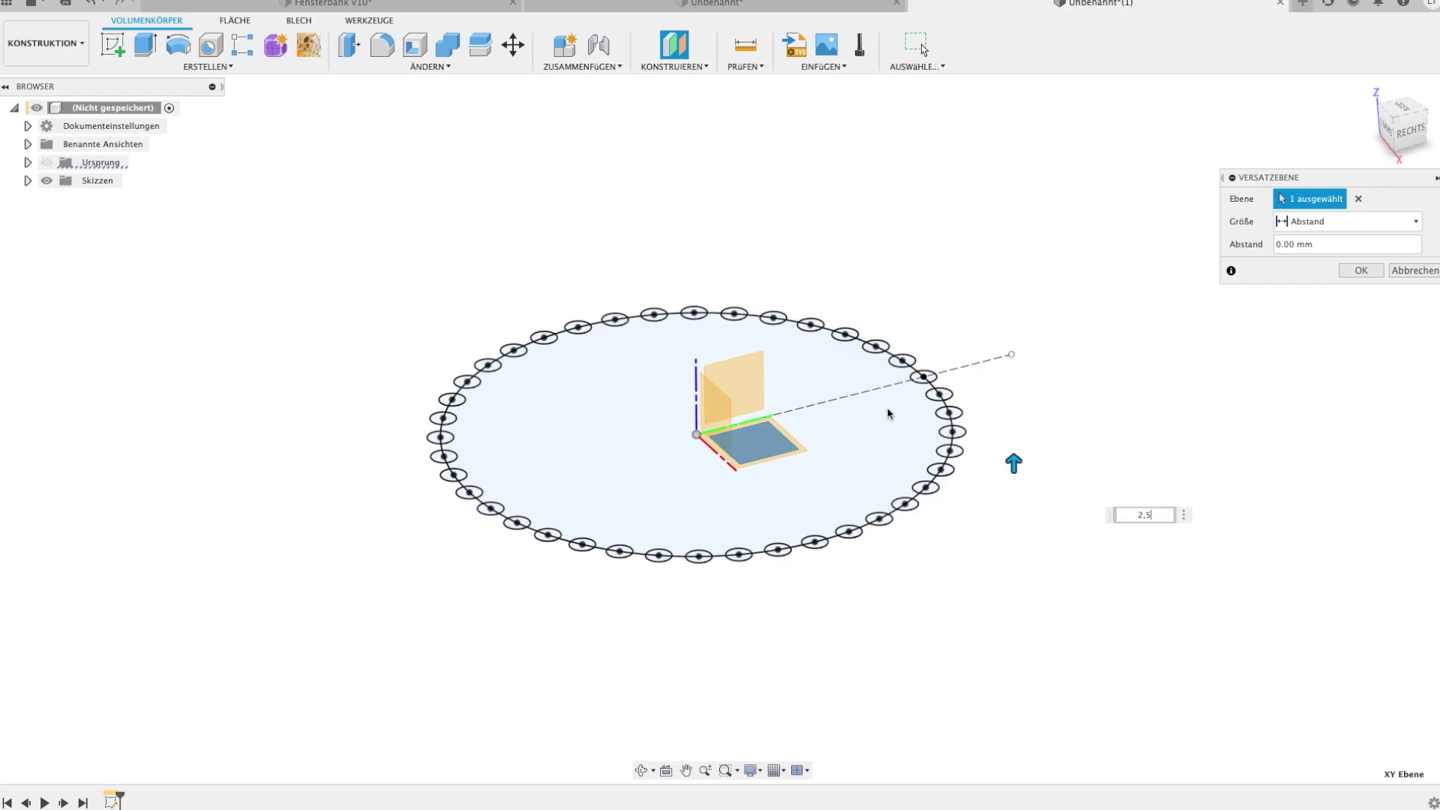
{"action": "key", "text": "Return"}
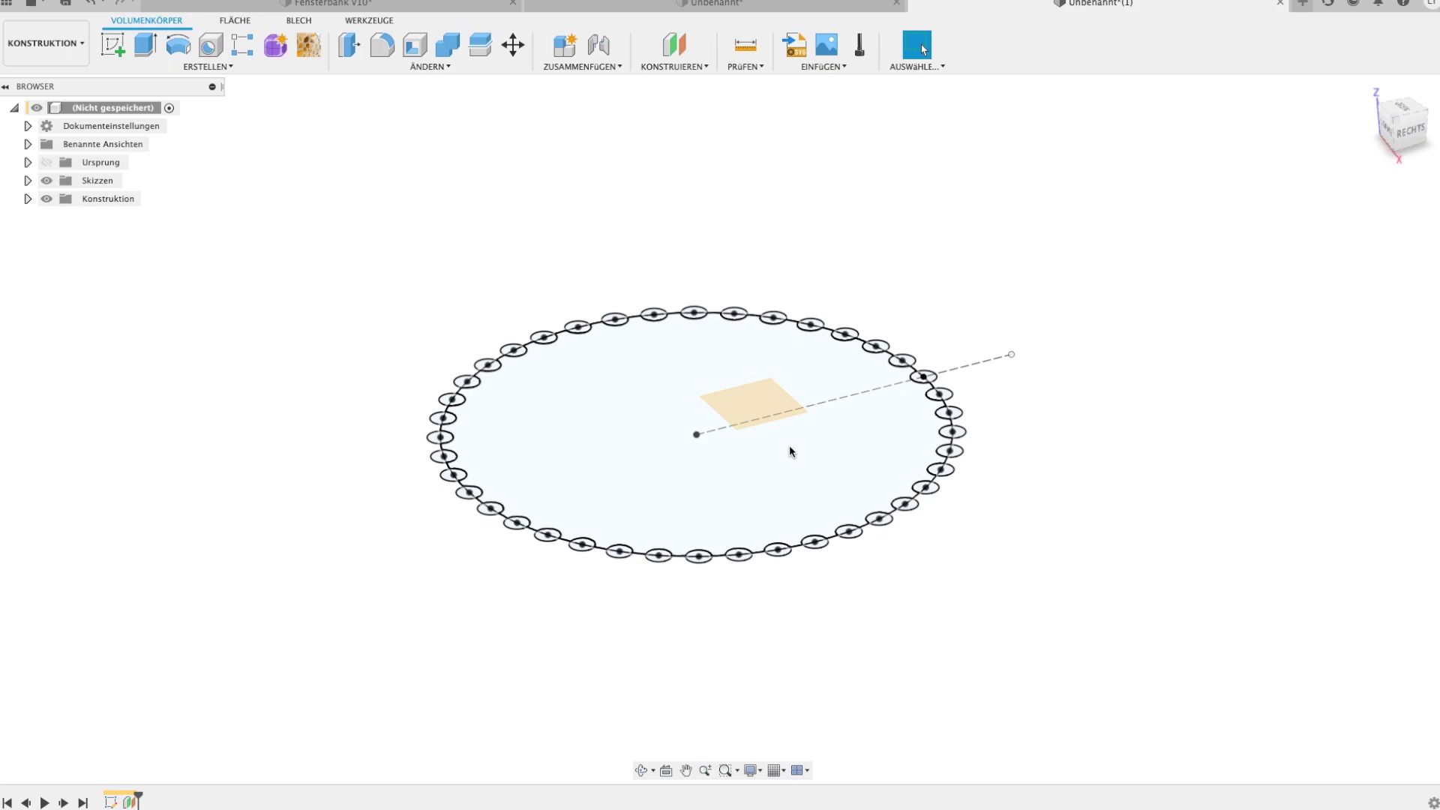
Sketch a 27 mm circle centred on the origin on the offset plane and finish it.
{"action": "left_click", "coordinate": [112, 45]}
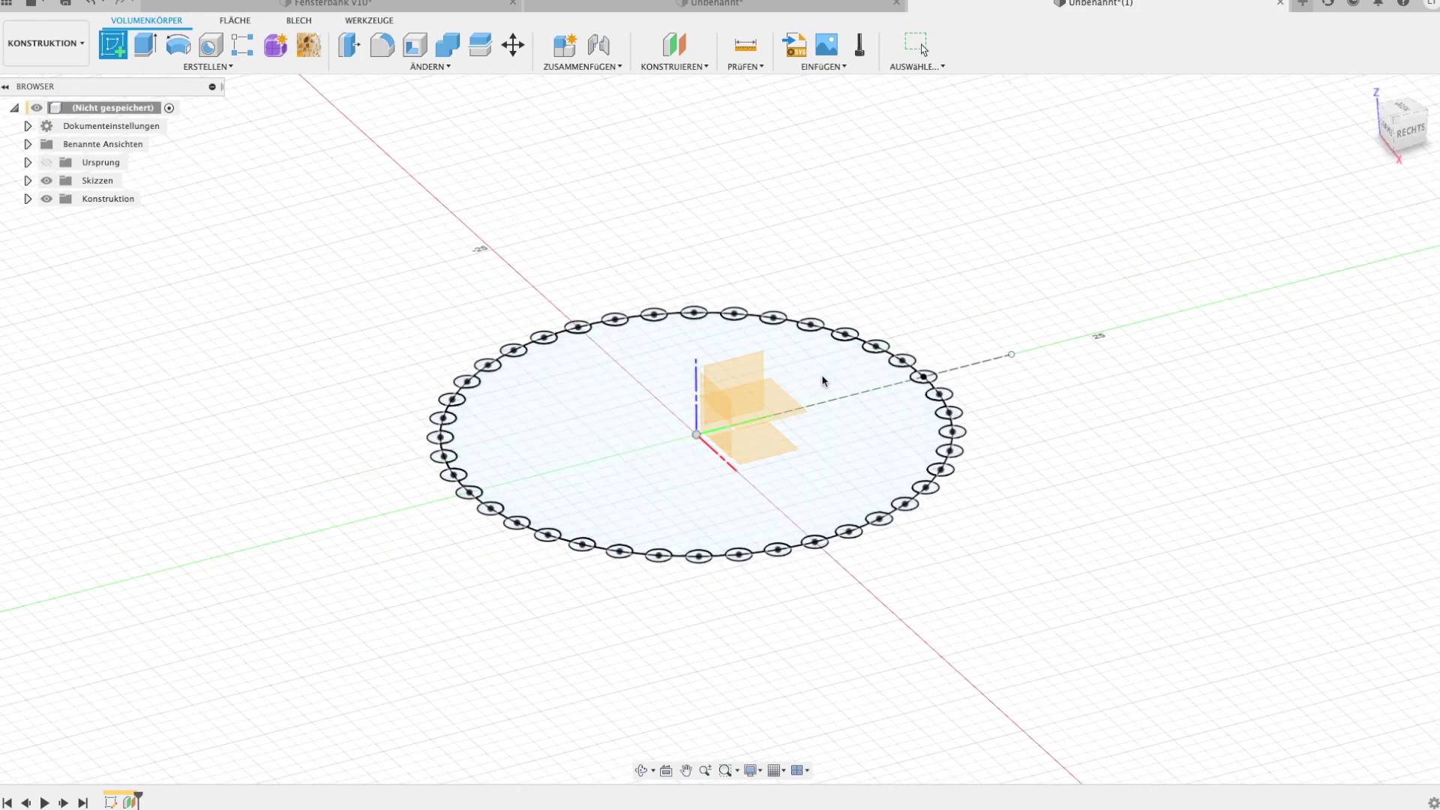
{"action": "middle_click_drag", "start_coordinate": [797, 415], "coordinate": [802, 420], "text": "shift"}
{"action": "left_click", "coordinate": [802, 421]}
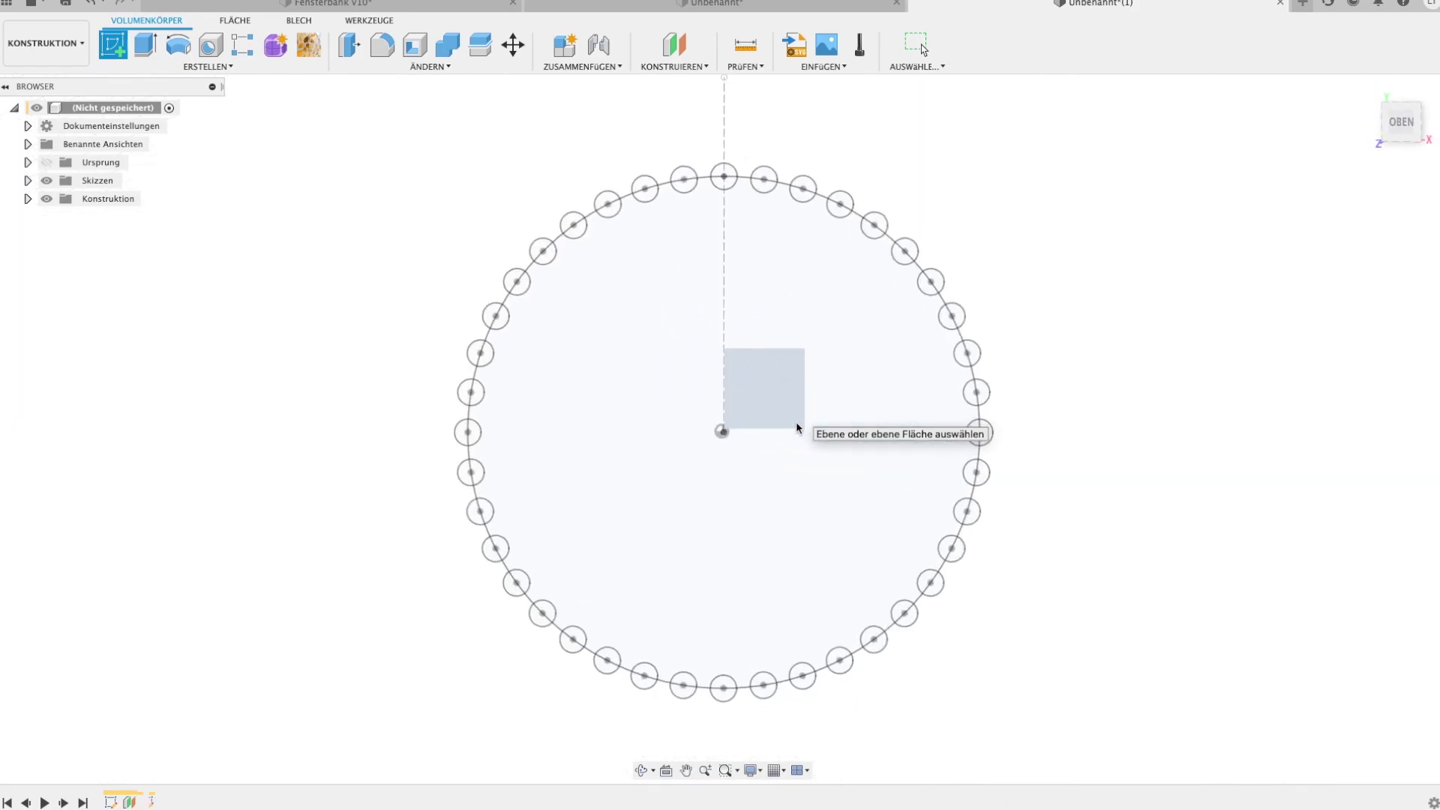
{"action": "key", "text": "c"}
{"action": "left_click", "coordinate": [723, 430]}
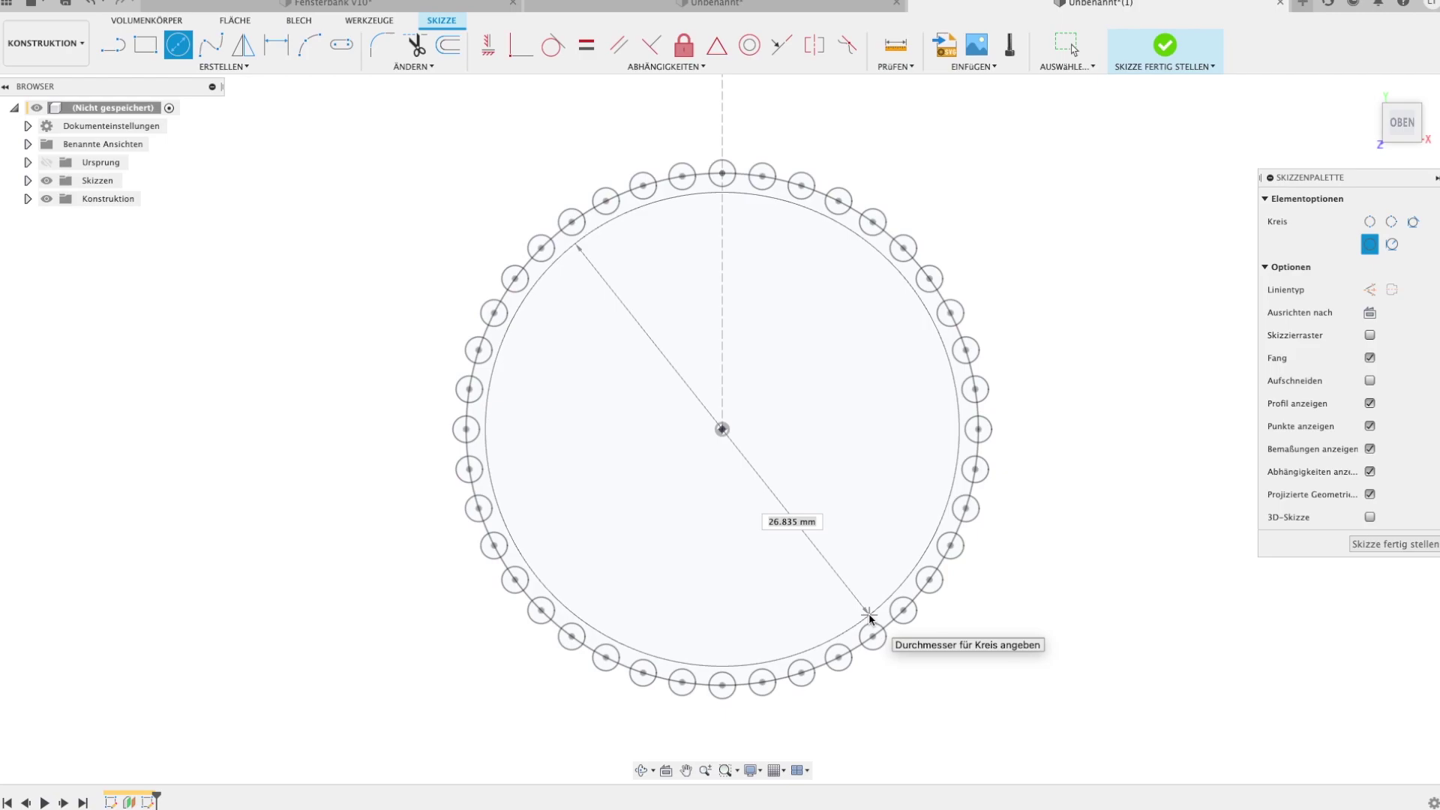
{"action": "type", "text": "27"}
{"action": "key", "text": "Return"}
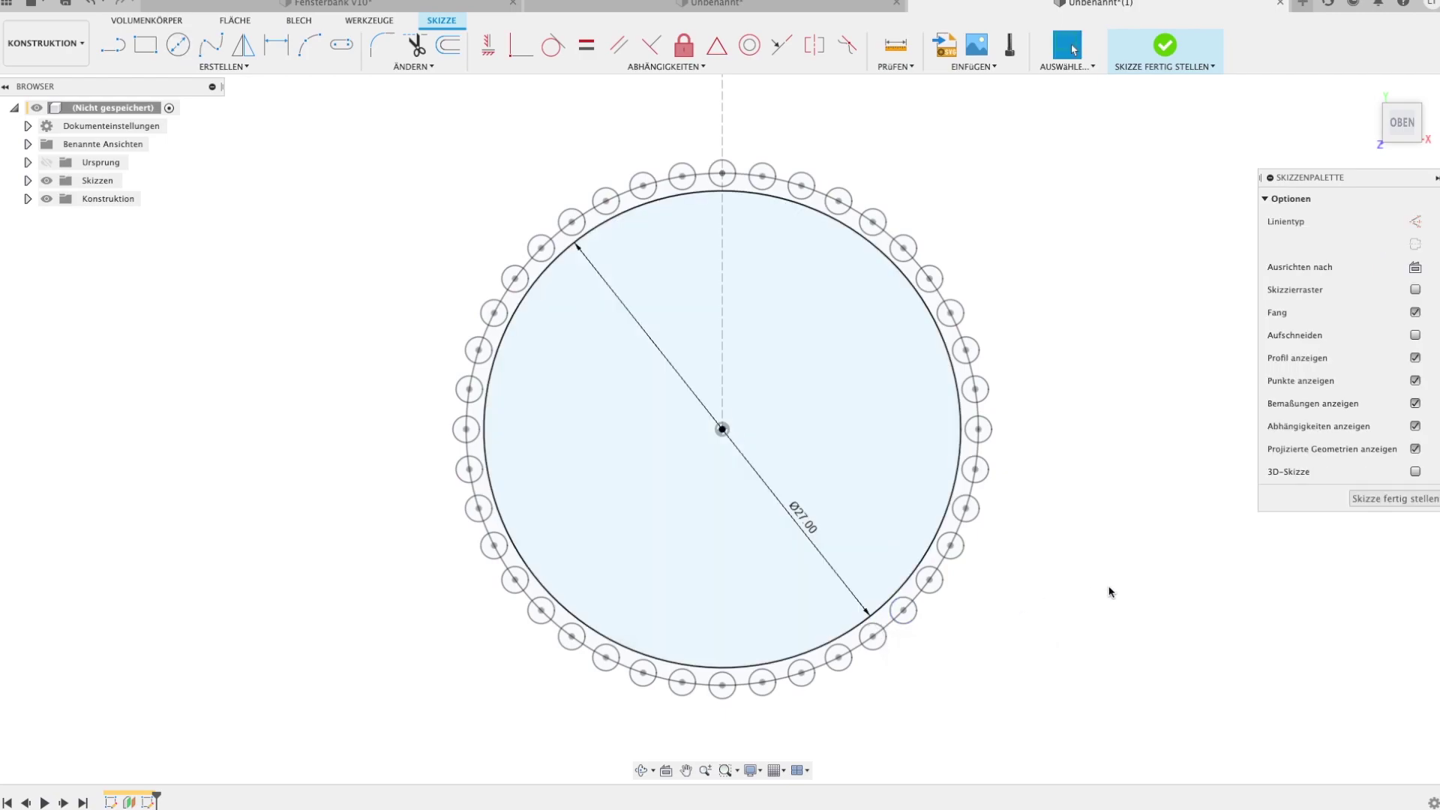
{"action": "left_click", "coordinate": [1389, 501]}
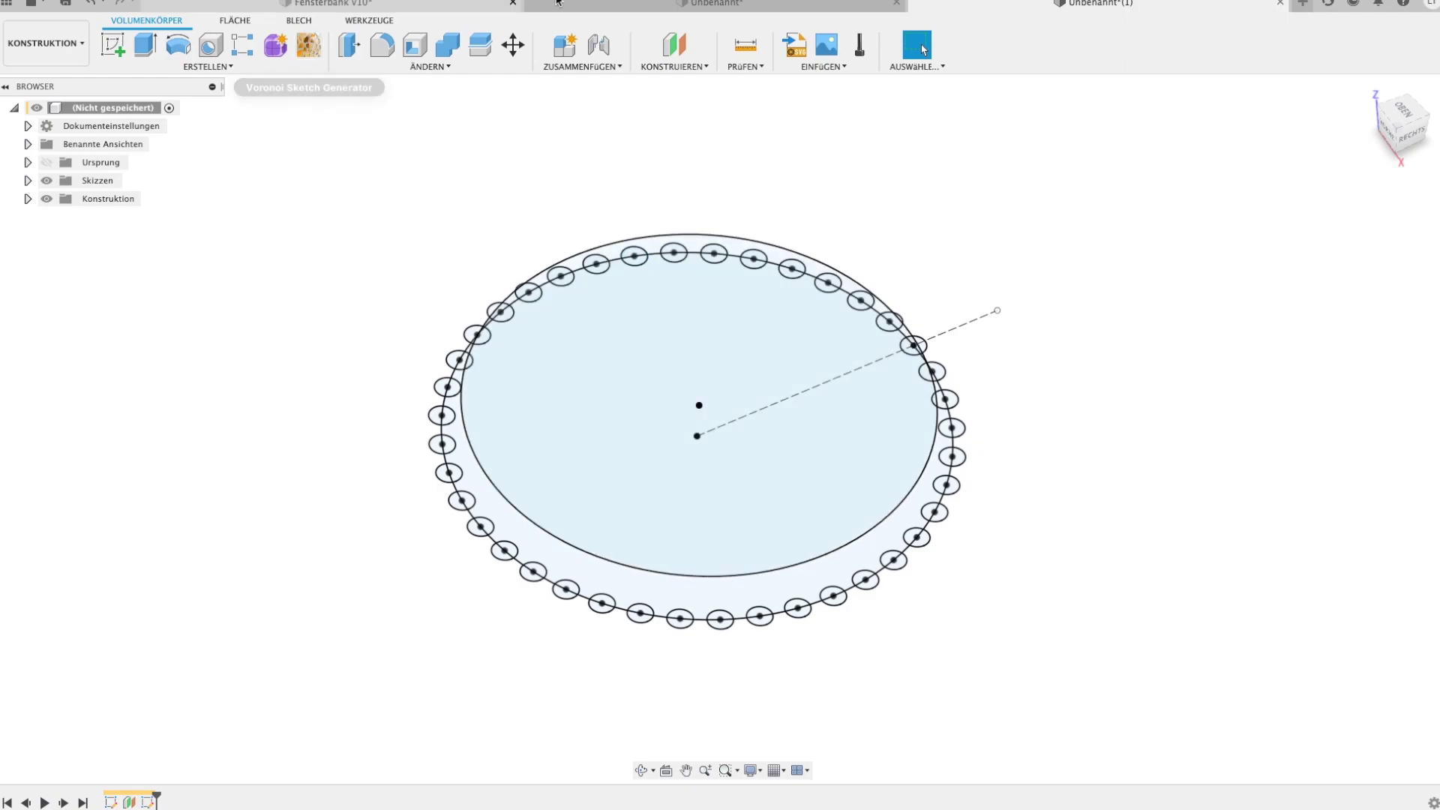
Create a plane offset 5 mm from the 27 mm circle and start a sketch on it.
{"action": "left_click", "coordinate": [676, 52]}
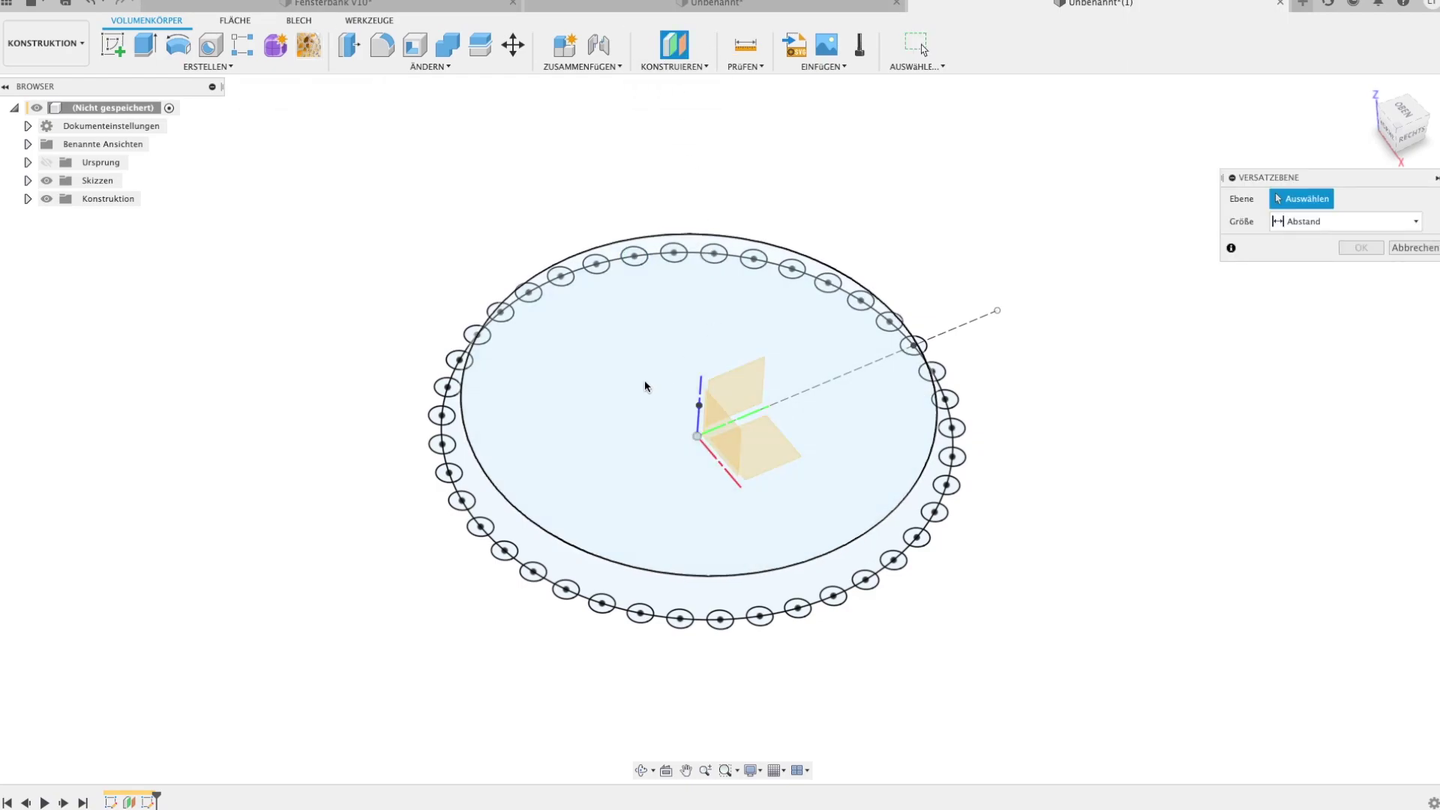
{"action": "left_click", "coordinate": [568, 576]}
{"action": "type", "text": "5"}
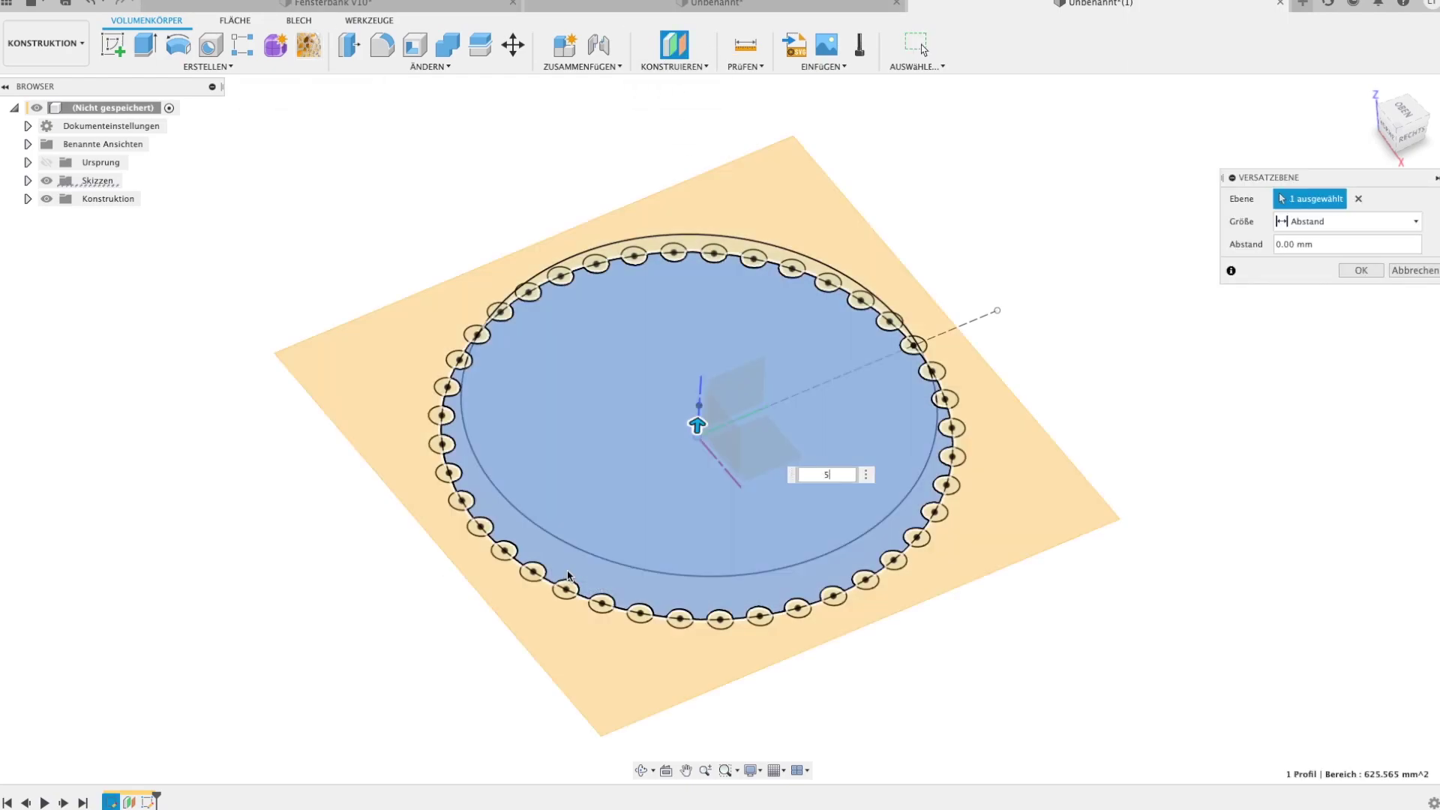
{"action": "key", "text": "Return"}
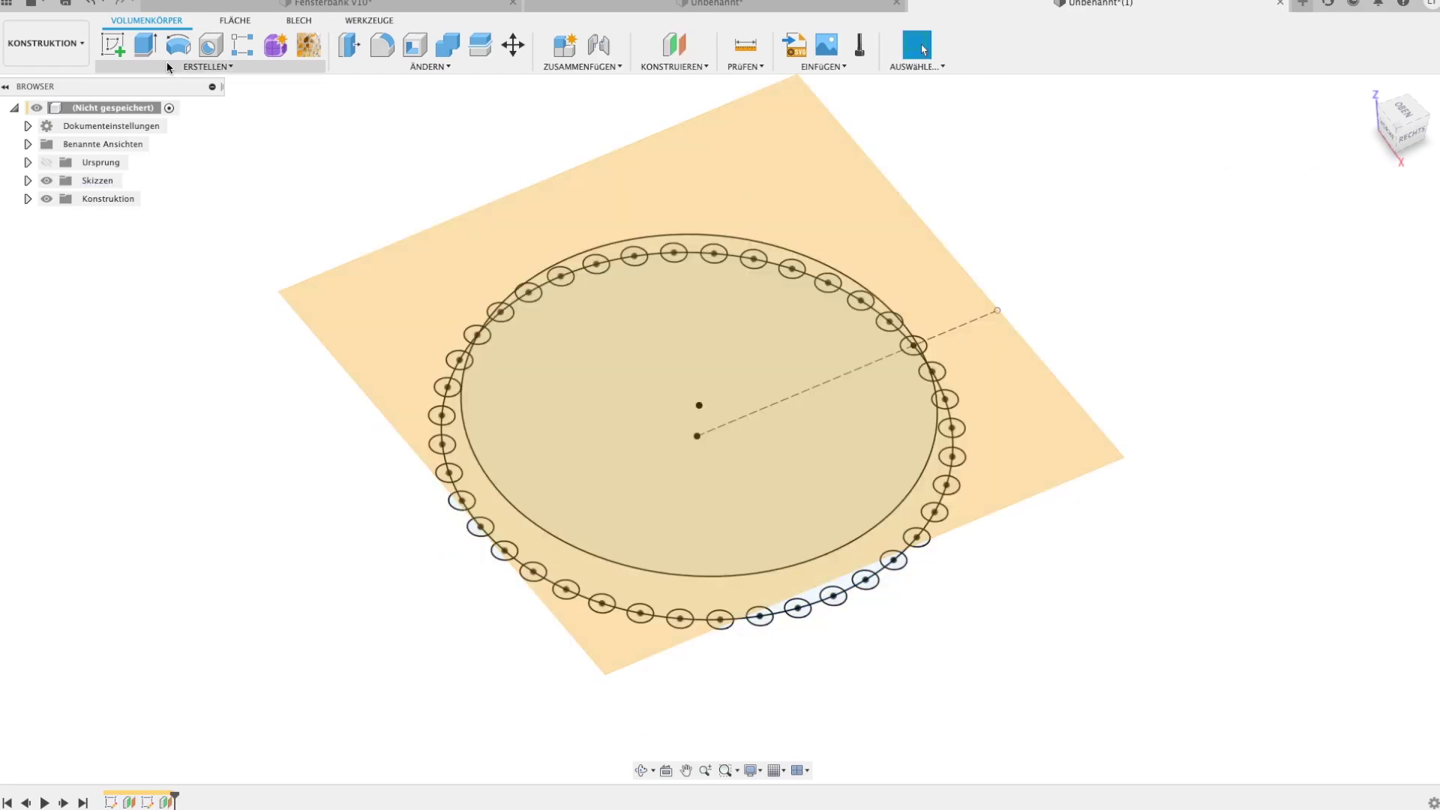
{"action": "left_click", "coordinate": [113, 45]}
{"action": "left_click", "coordinate": [516, 264]}
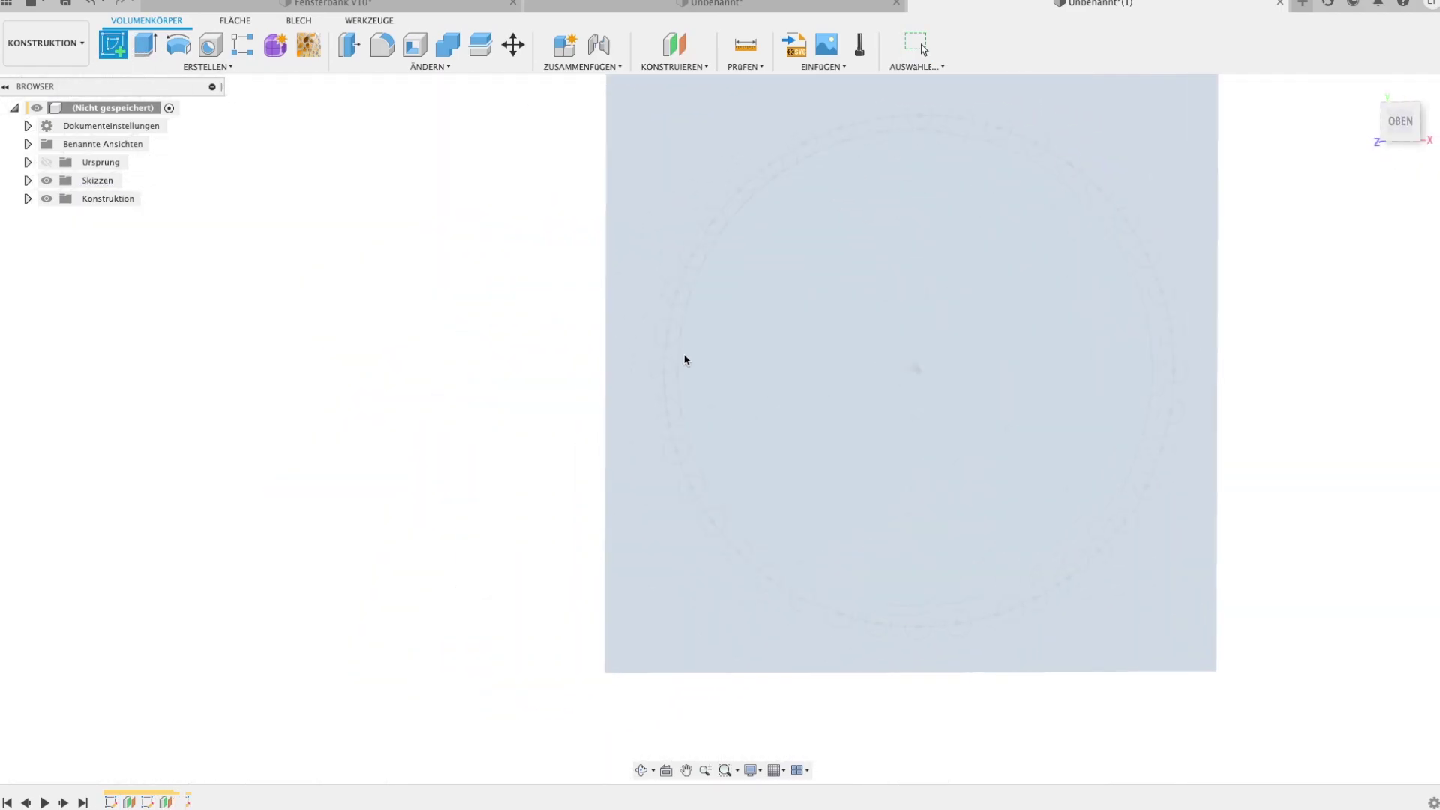
Sketch a 26 mm circle centred on the origin of the upper plane and finish the sketch.
{"action": "key", "text": "c"}
{"action": "left_click", "coordinate": [947, 351]}
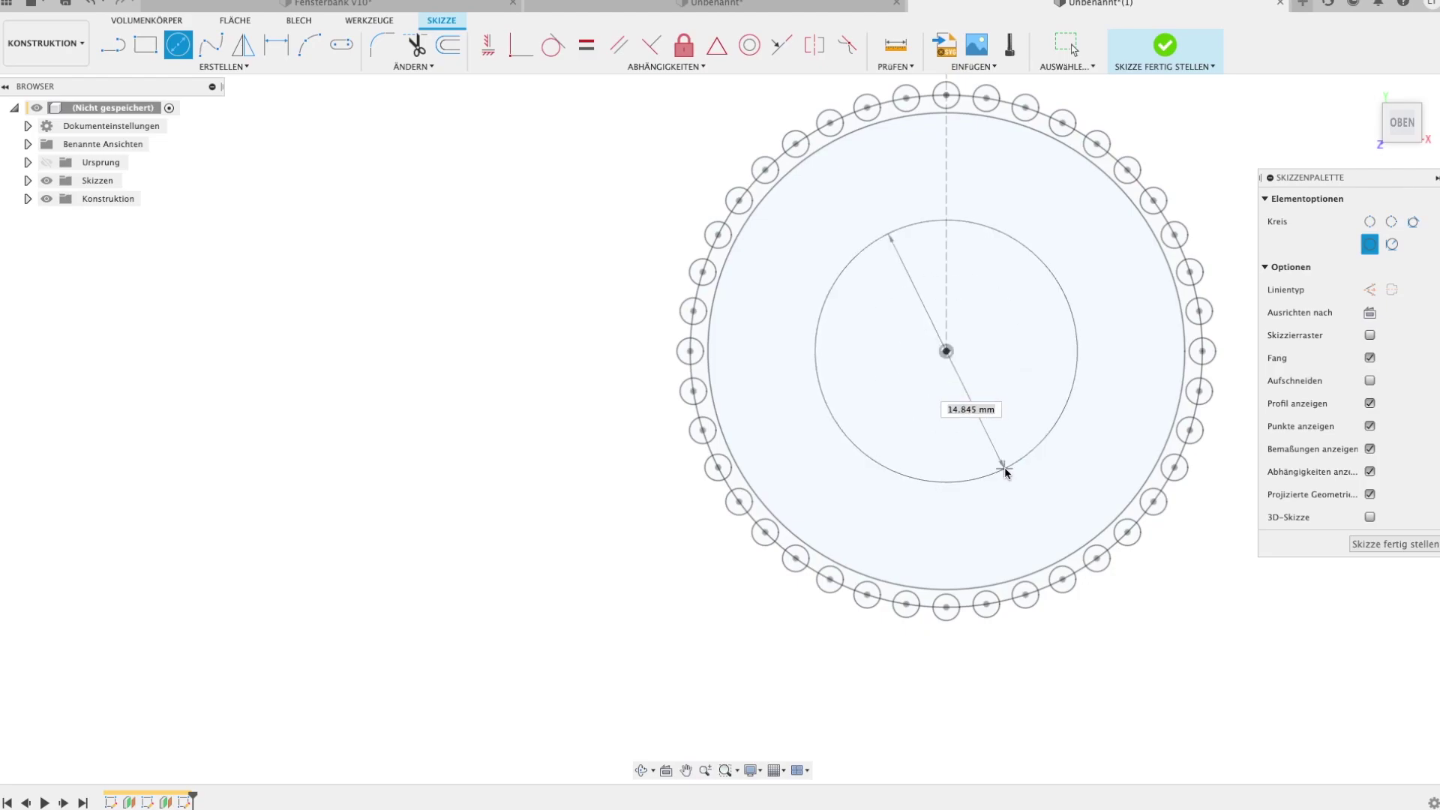
{"action": "type", "text": "26"}
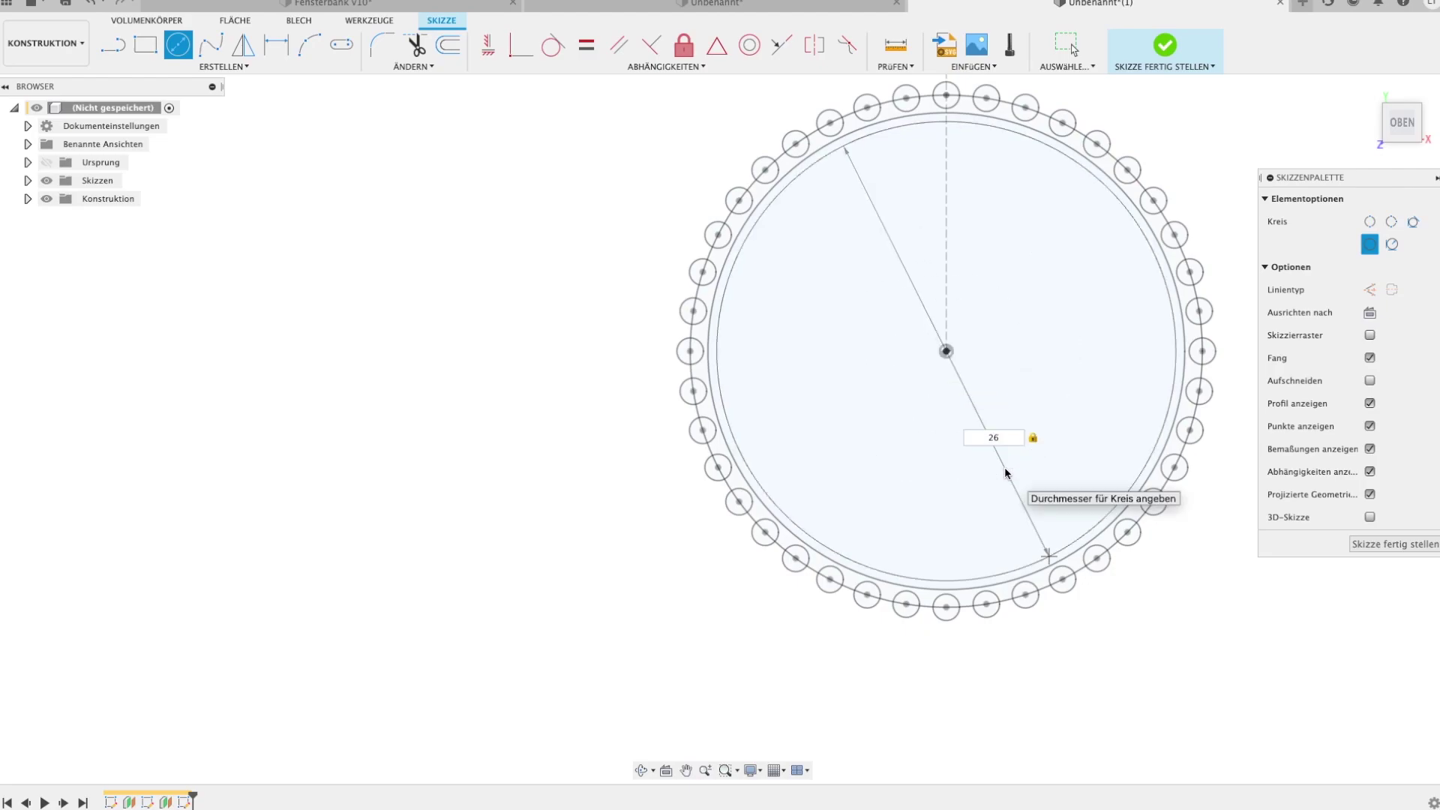
{"action": "key", "text": "Return"}
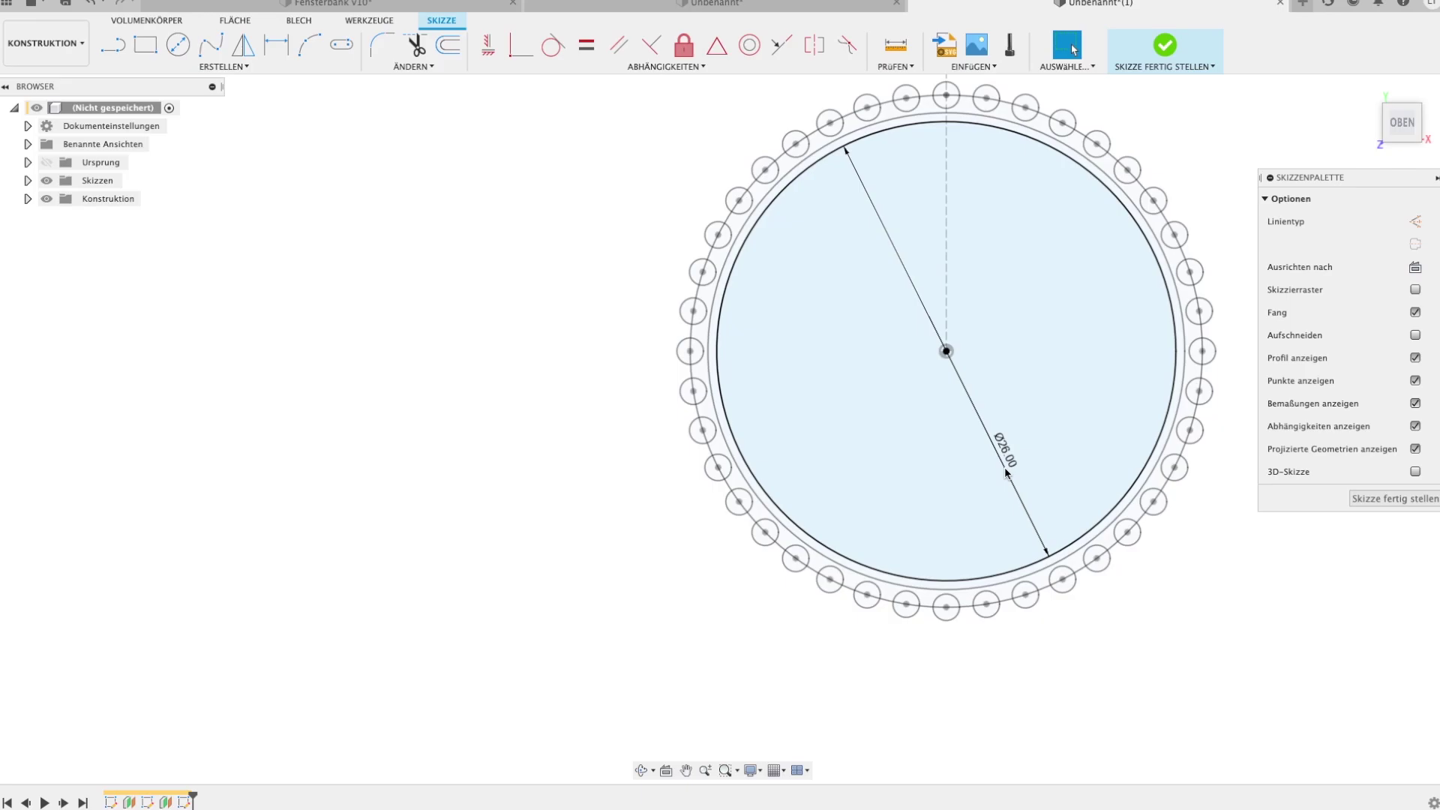
{"action": "mouse_move", "coordinate": [691, 540]}
{"action": "middle_mouse_down", "text": "shift"}
{"action": "mouse_move", "coordinate": [721, 474]}
{"action": "mouse_move", "coordinate": [633, 392]}
{"action": "mouse_move", "coordinate": [652, 322]}
{"action": "mouse_move", "coordinate": [631, 411]}
{"action": "middle_mouse_up", "text": "shift"}
{"action": "key", "text": "Escape"}
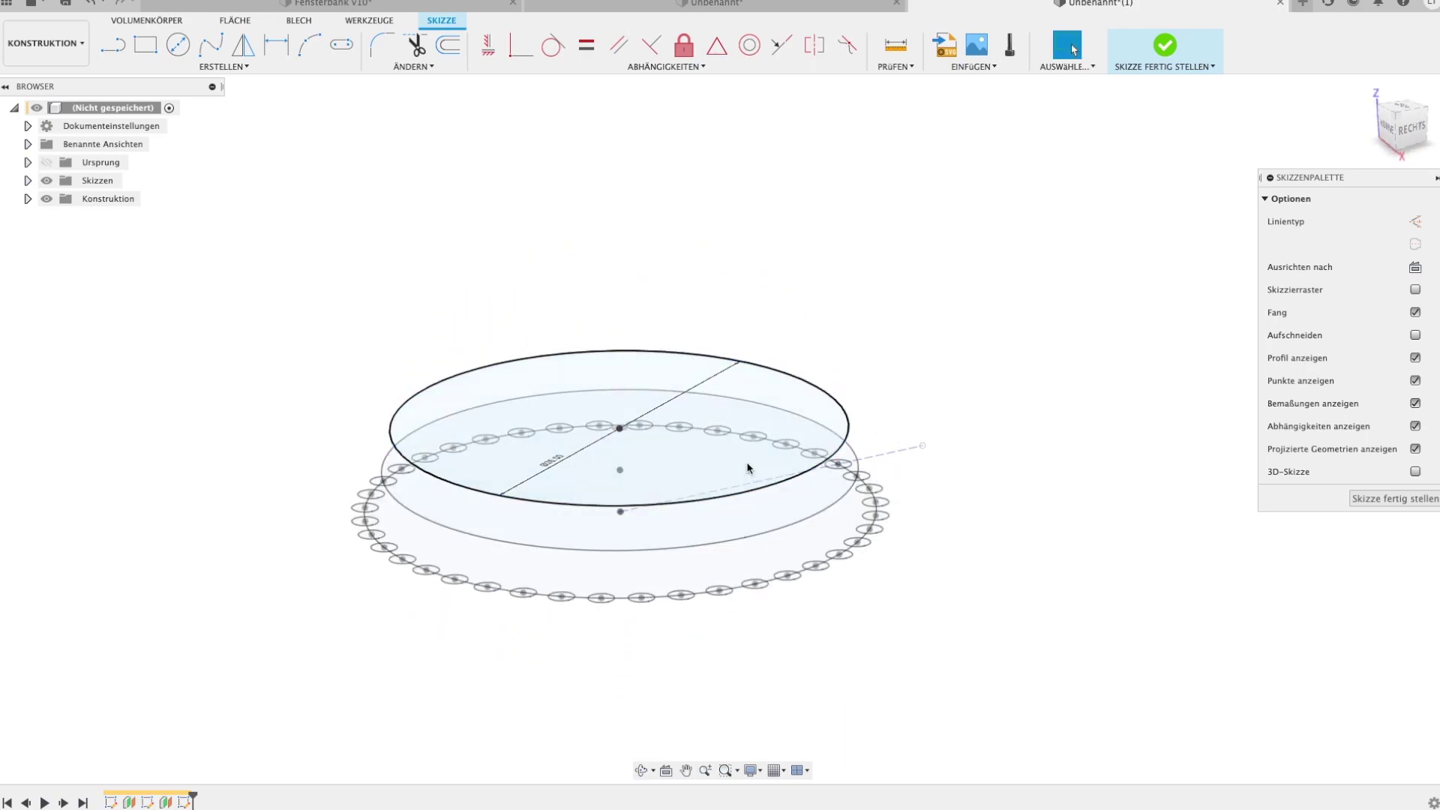
{"action": "left_click", "coordinate": [1415, 500]}
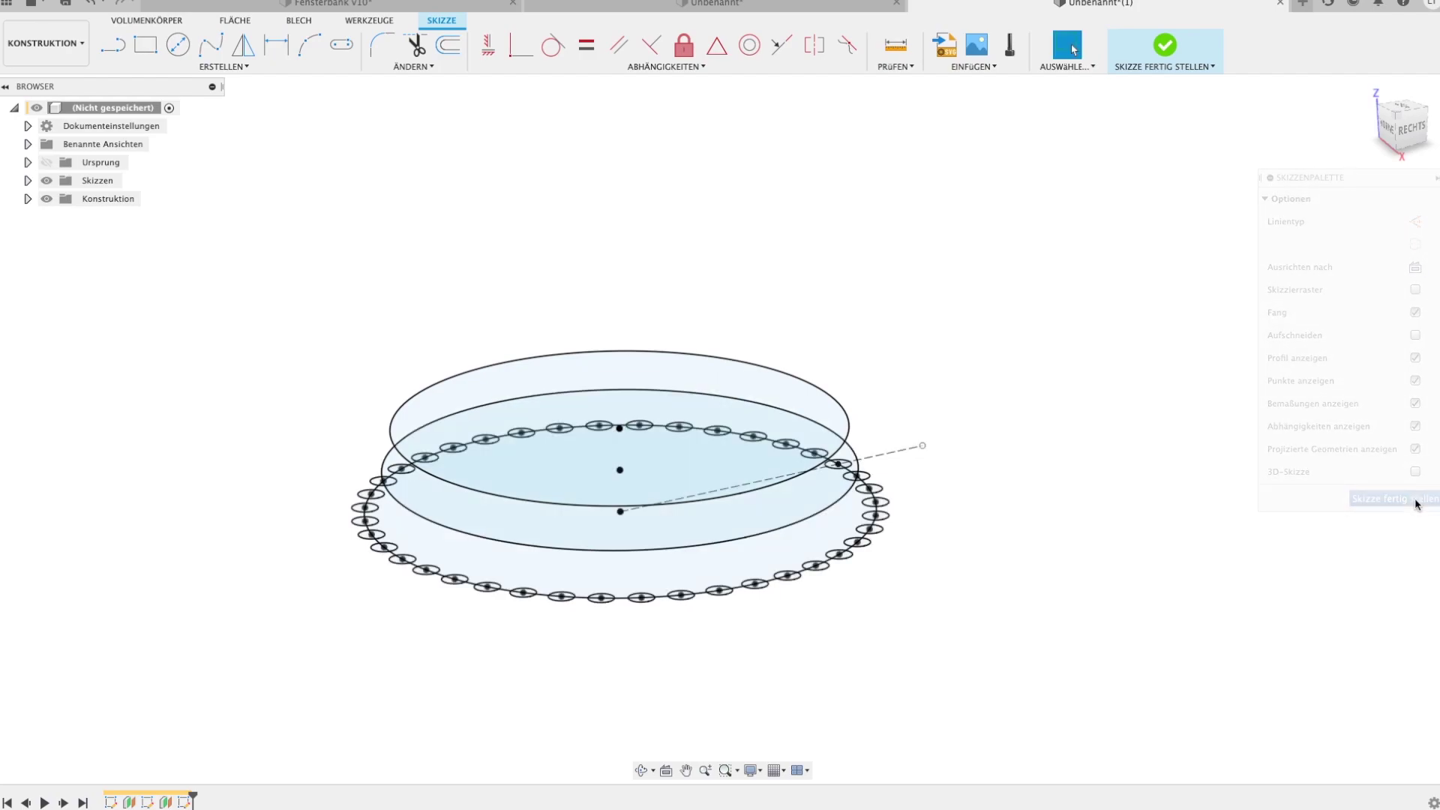
Loft a surface from the top circle down to the lower circle.
{"action": "left_click", "coordinate": [236, 20]}
{"action": "left_click", "coordinate": [177, 66]}
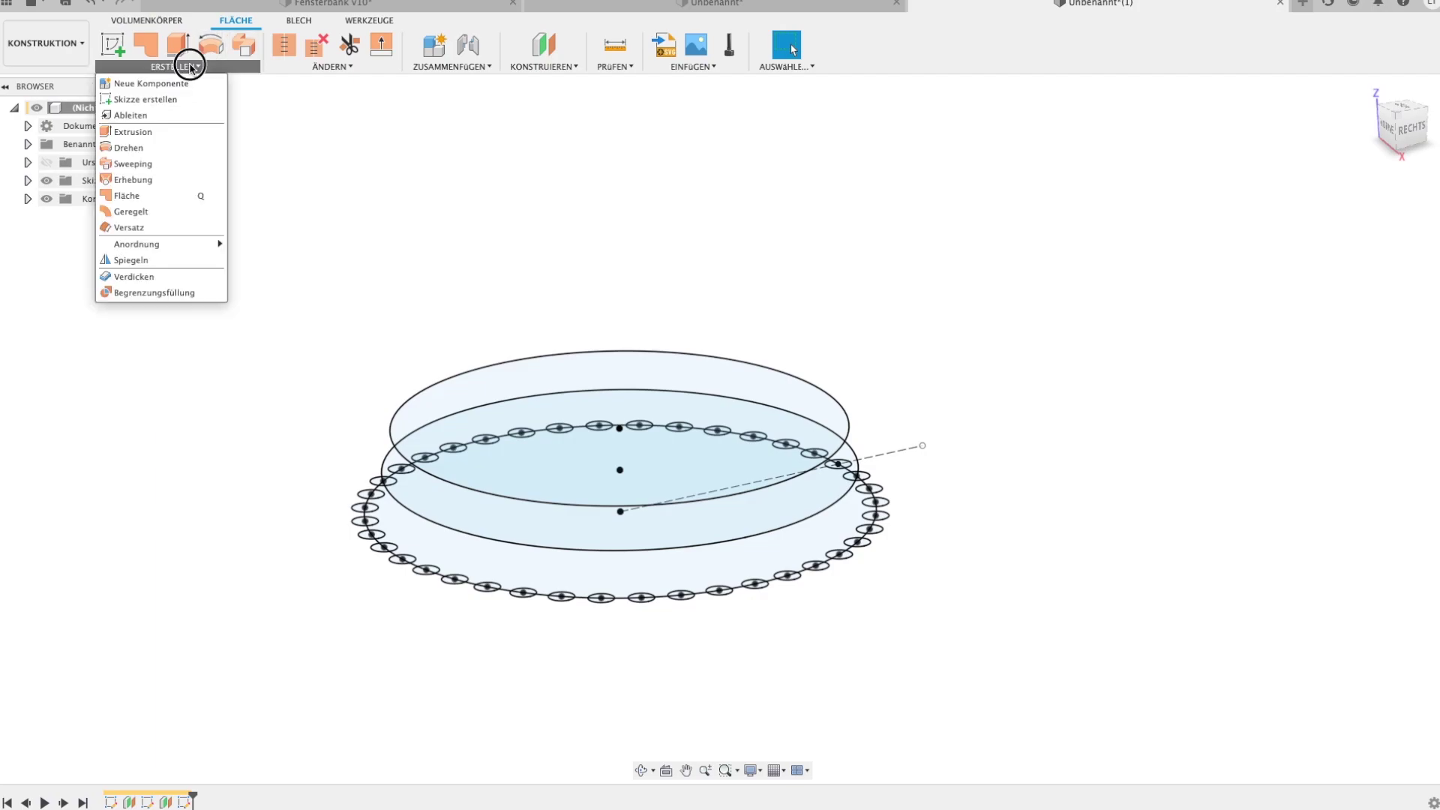
{"action": "left_click", "coordinate": [171, 179]}
{"action": "left_click", "coordinate": [498, 454]}
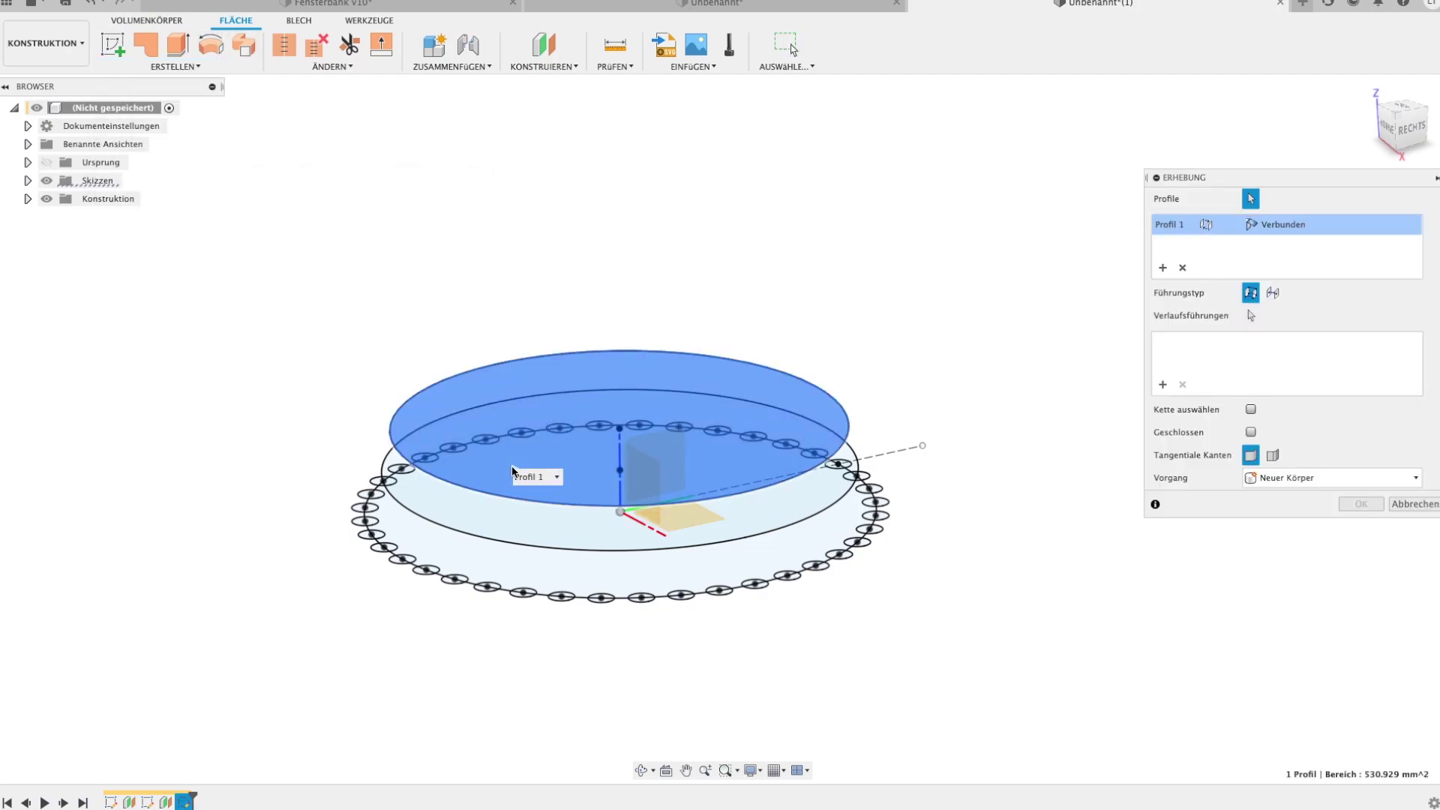
{"action": "left_click", "coordinate": [513, 527]}
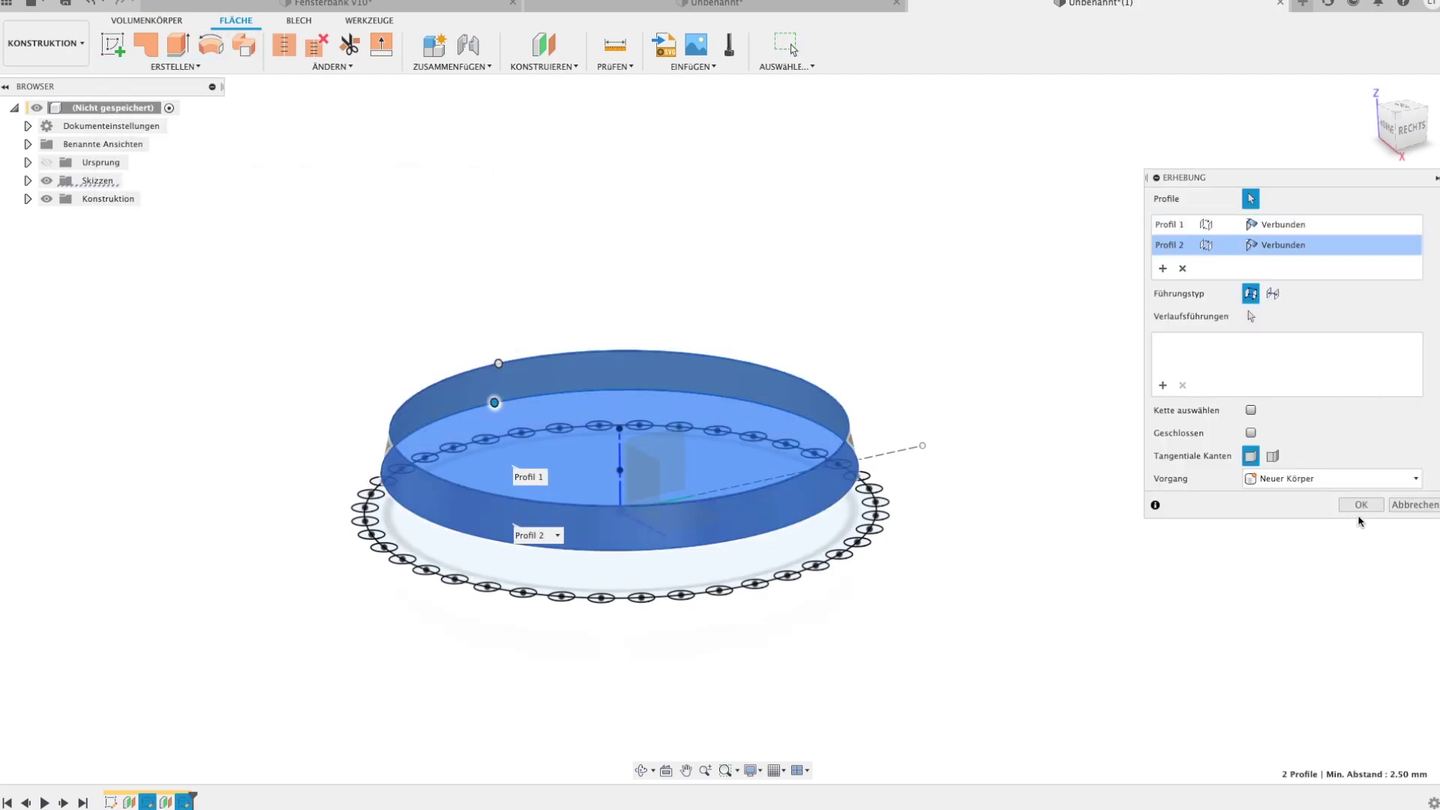
{"action": "left_click", "coordinate": [1361, 504]}
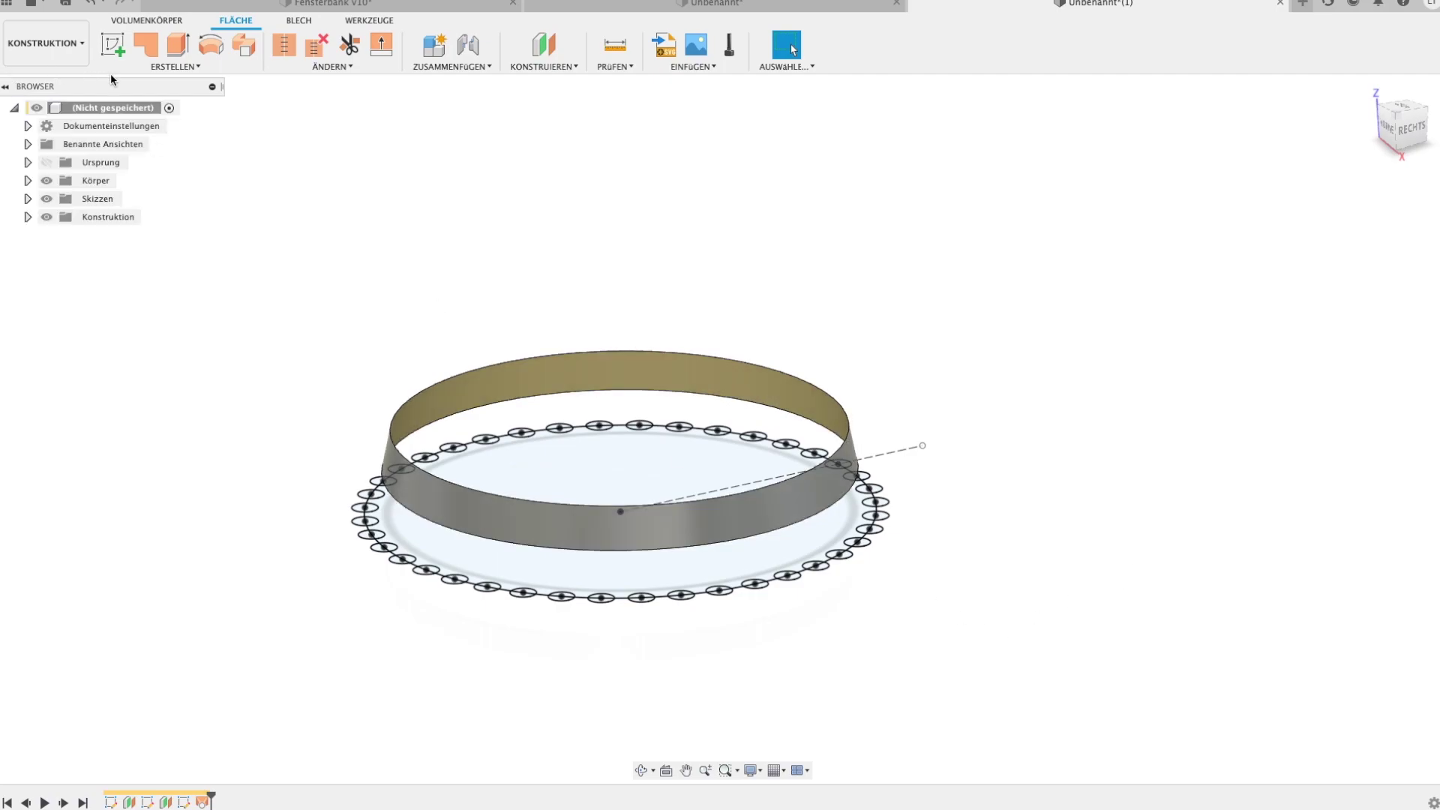
Undo that loft and re-loft the surface band from the lower circle to the upper circle.
{"action": "key", "text": "ctrl+z"}
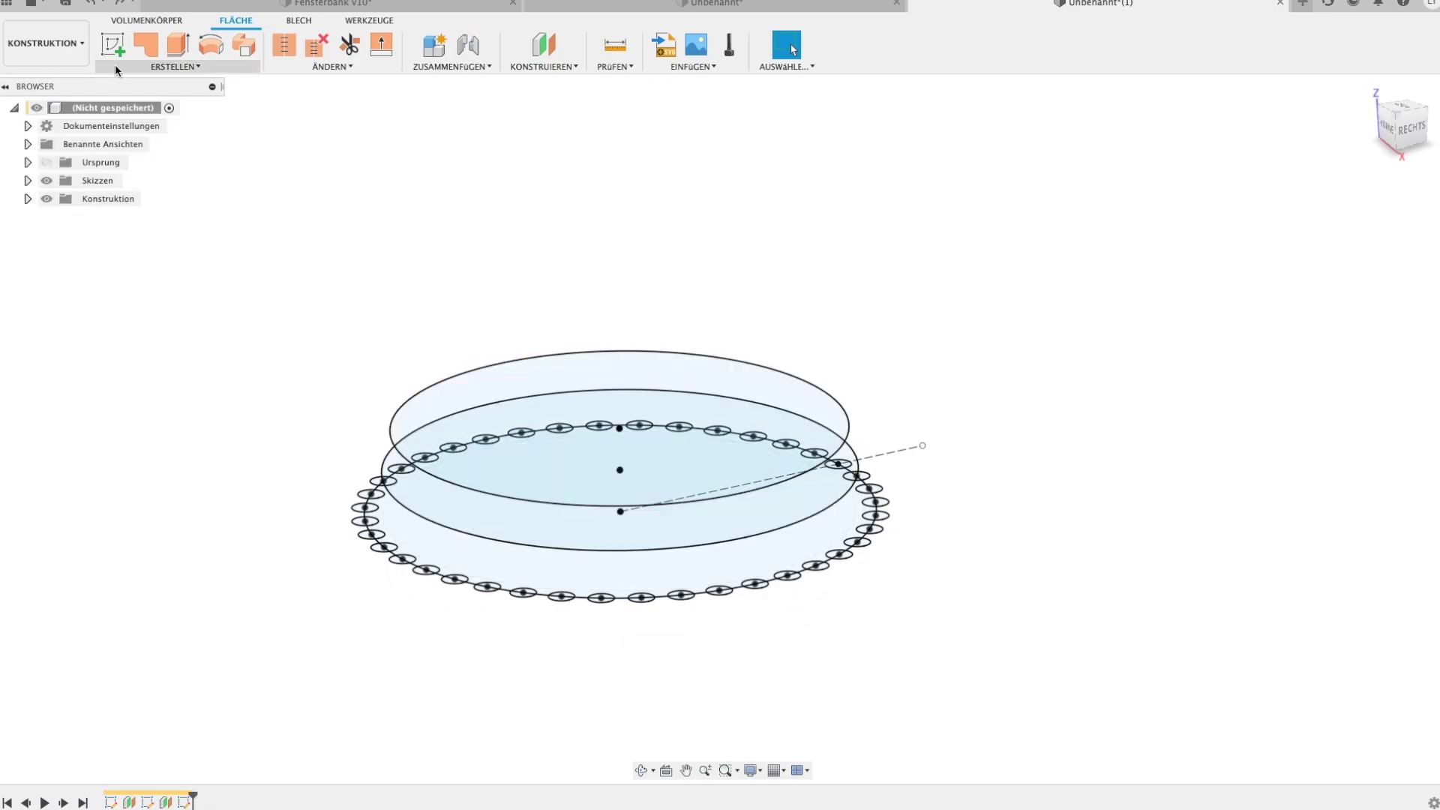
{"action": "left_click", "coordinate": [213, 69]}
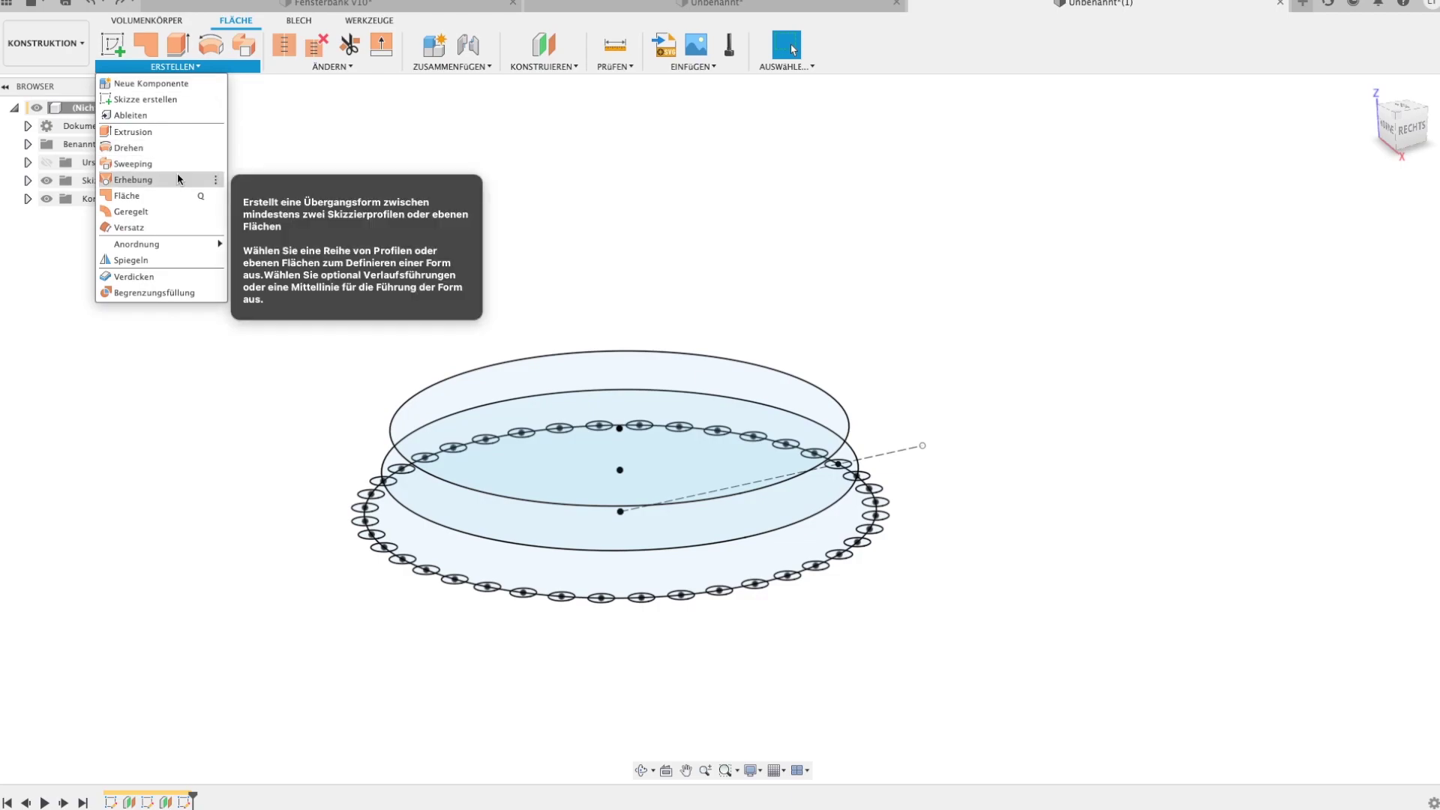
{"action": "left_click", "coordinate": [177, 175]}
{"action": "left_click", "coordinate": [530, 401]}
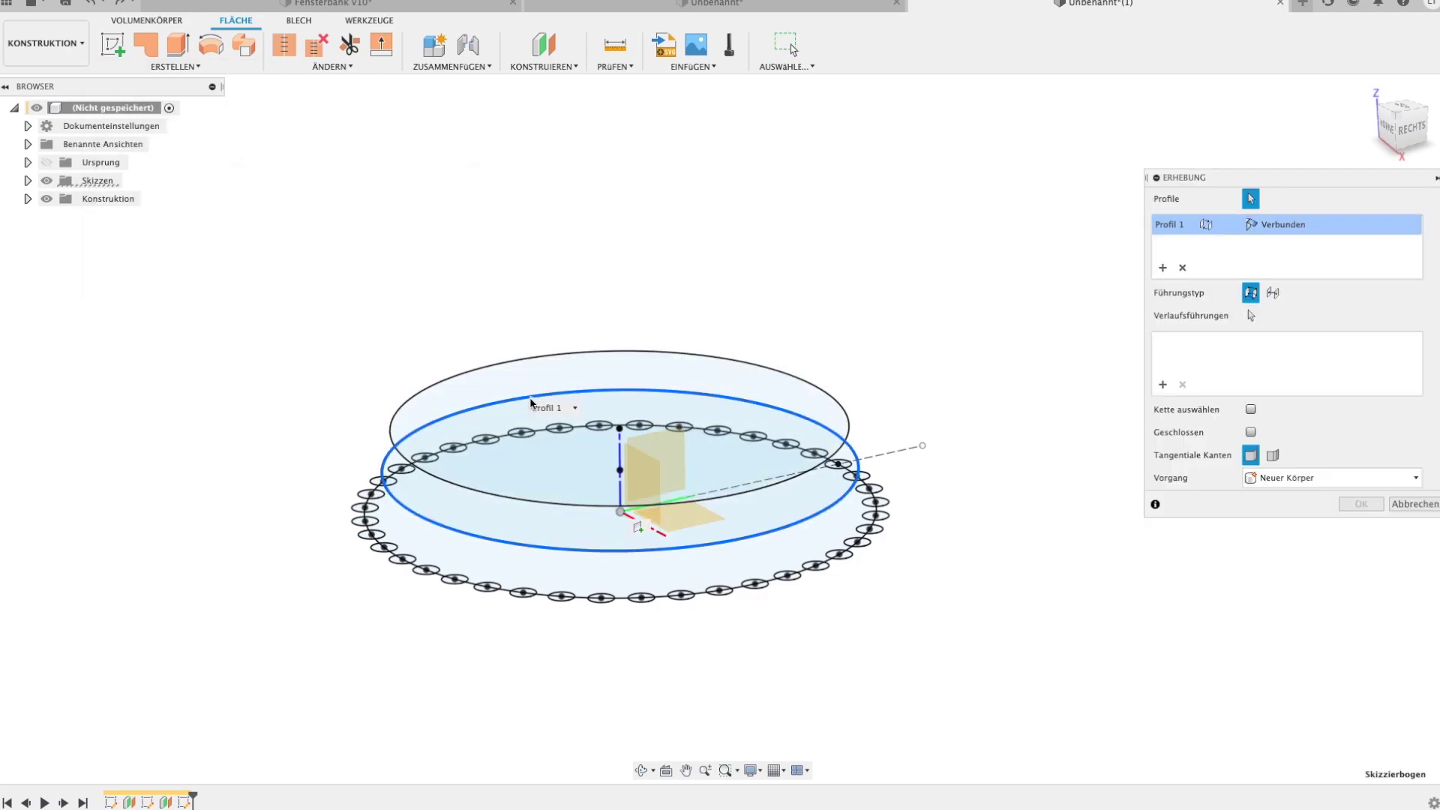
{"action": "left_click", "coordinate": [528, 357]}
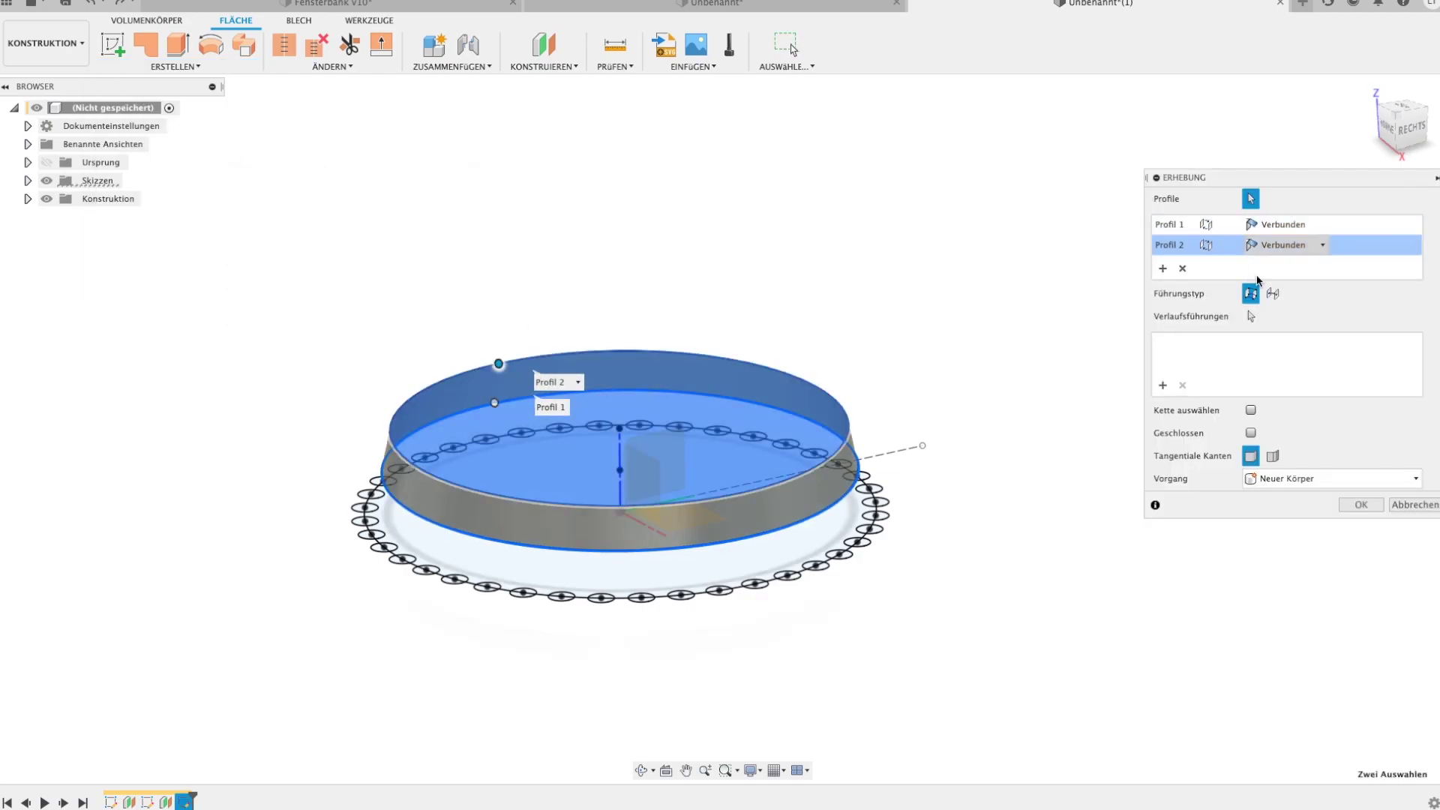
{"action": "left_click", "coordinate": [1358, 505]}
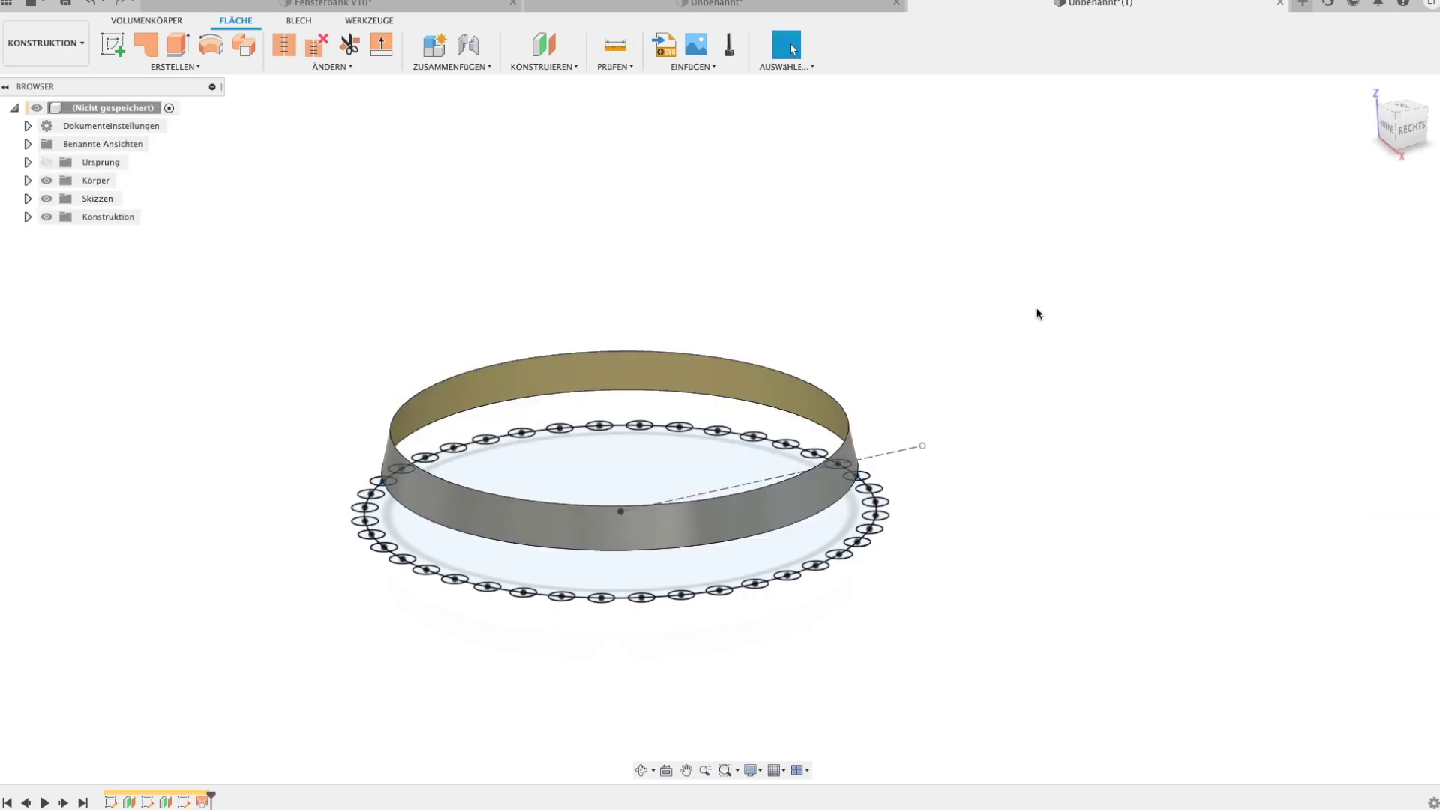
{"action": "left_click", "coordinate": [147, 44]}
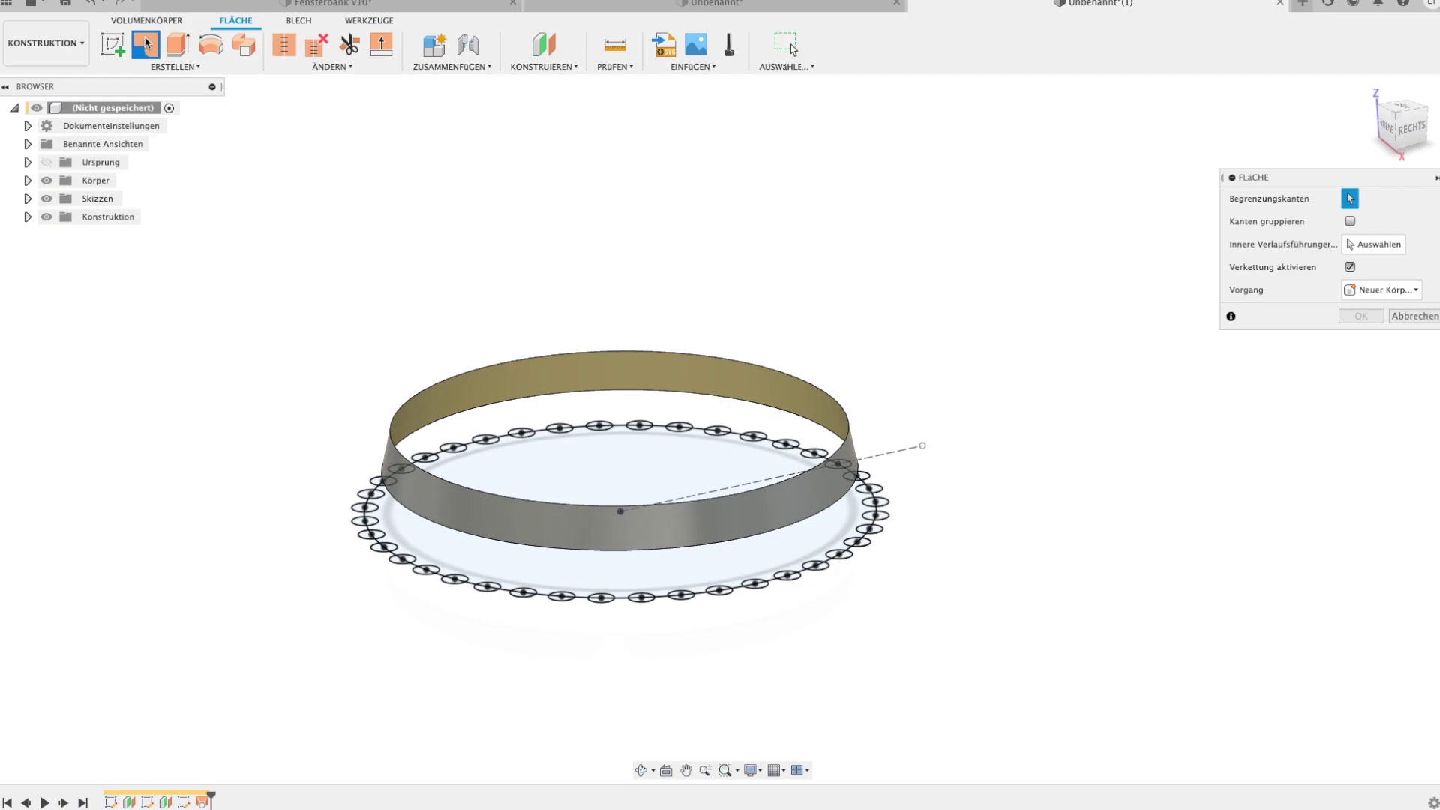
Patch the band's top opening flat and stitch both surfaces into the solid body Körper3.
{"action": "left_click", "coordinate": [682, 353]}
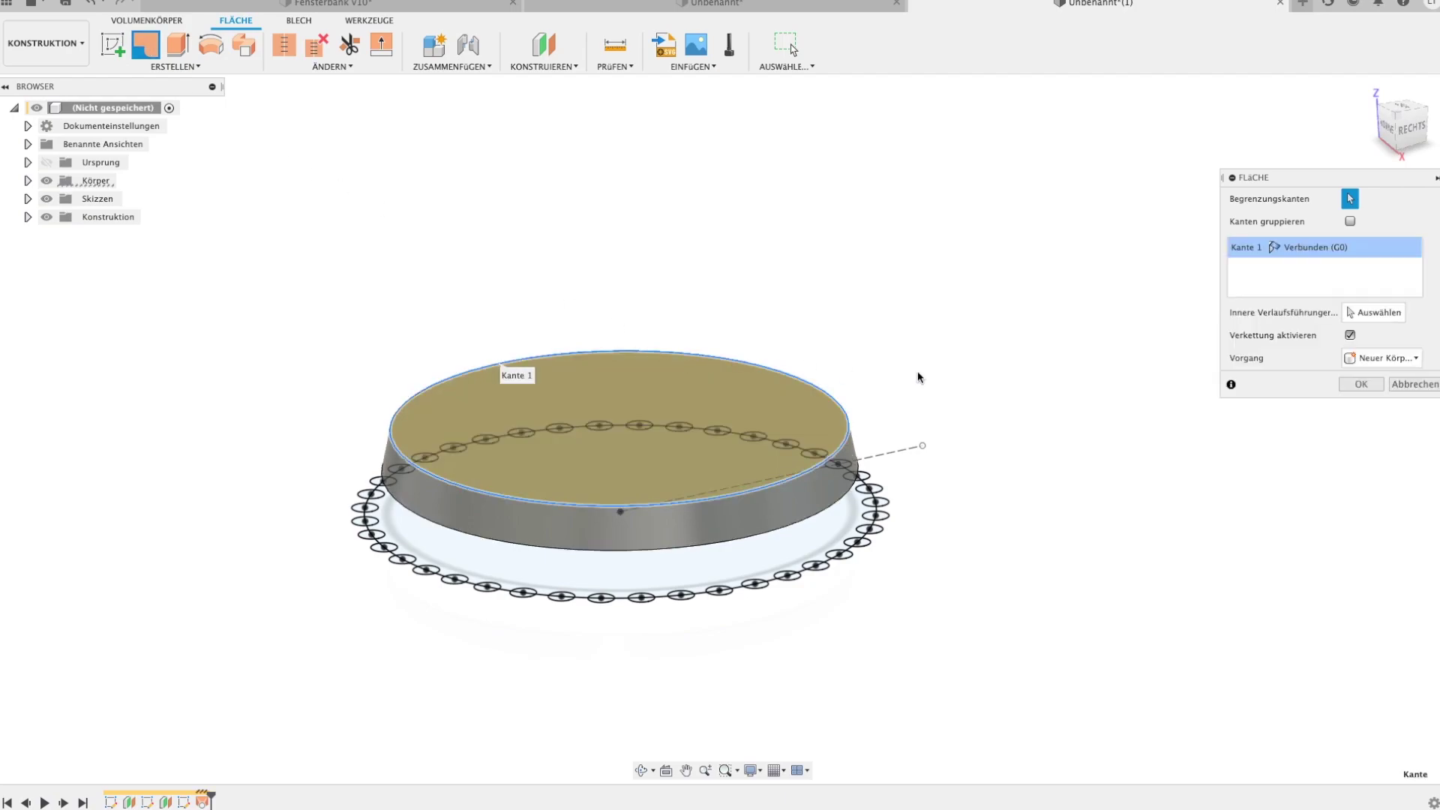
{"action": "left_click", "coordinate": [1361, 384]}
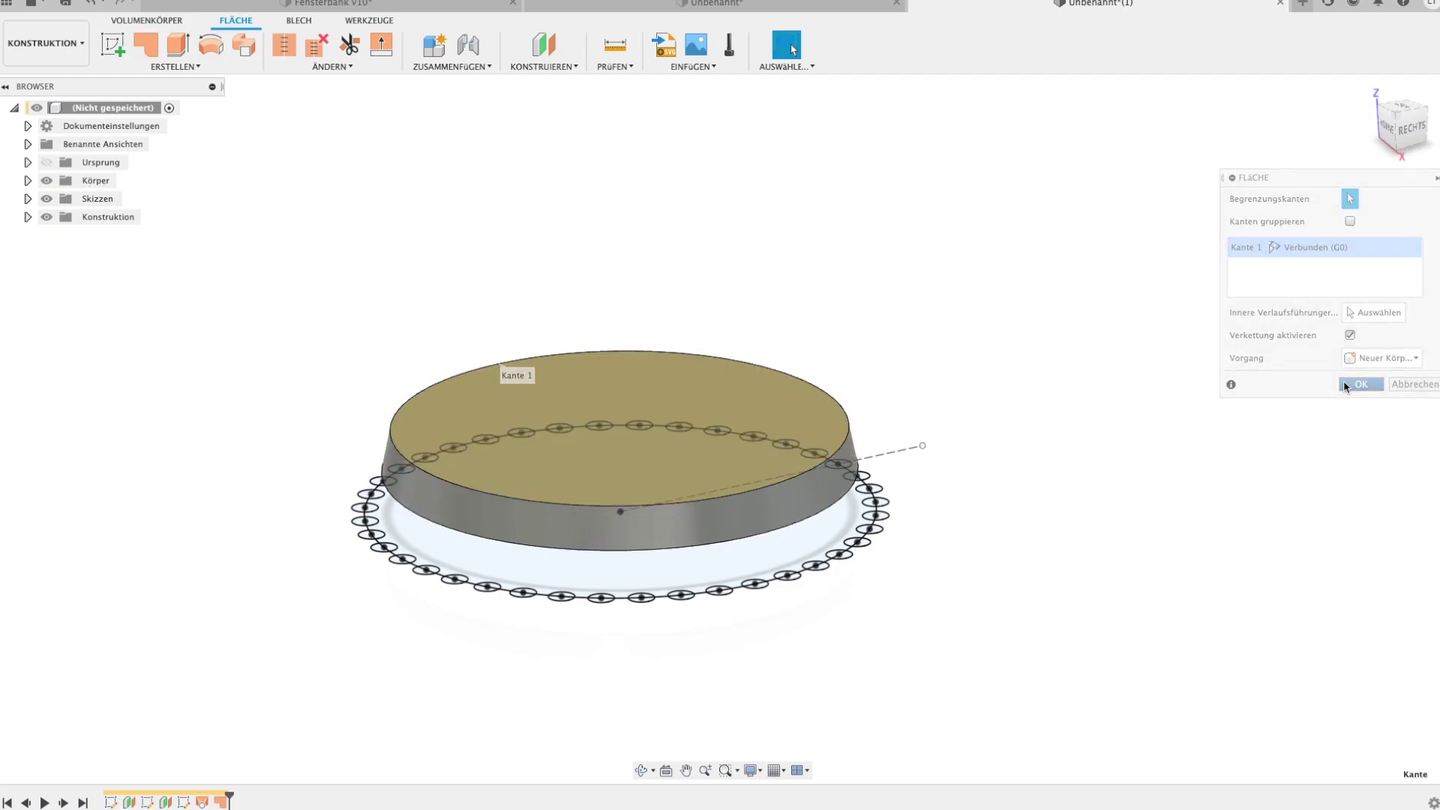
{"action": "left_click", "coordinate": [284, 45]}
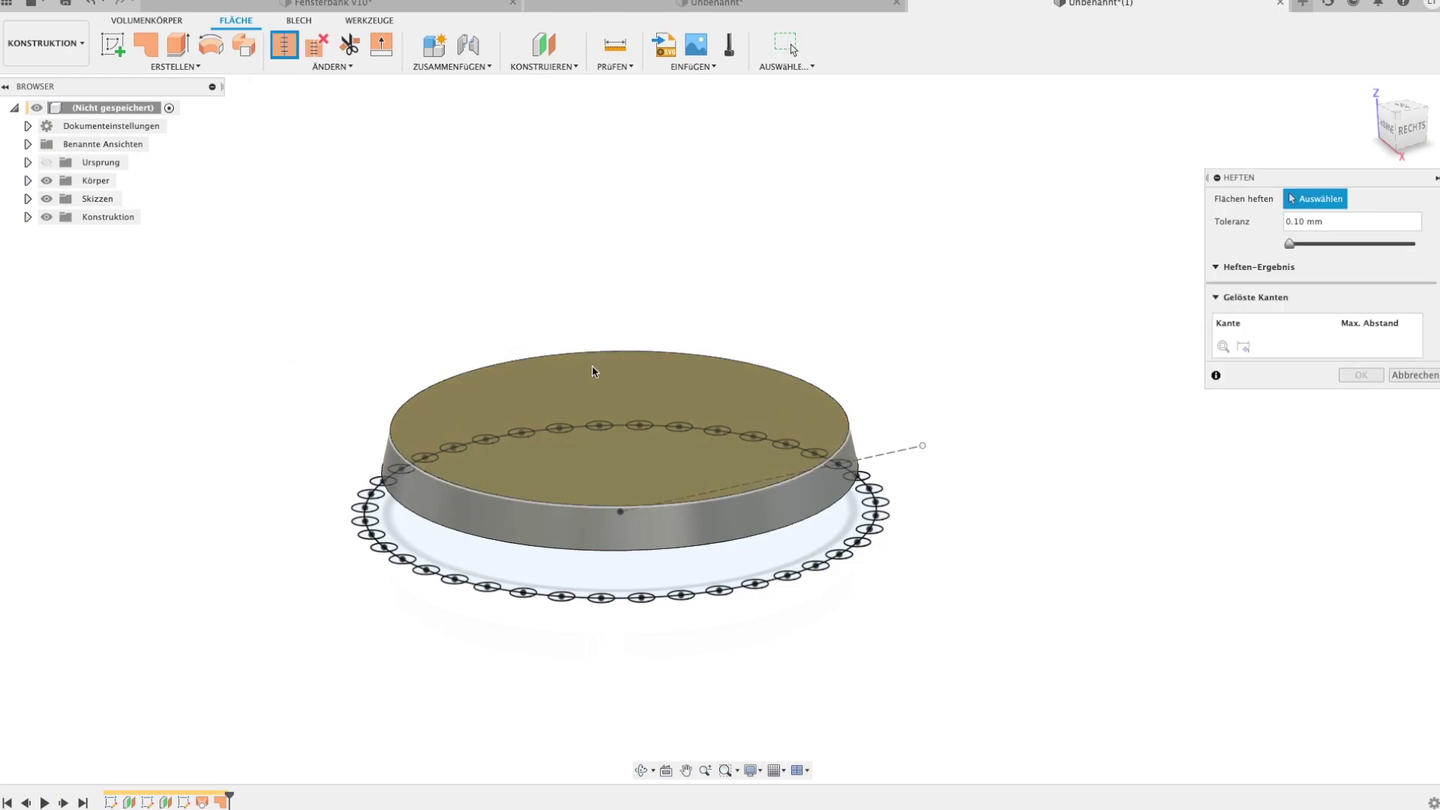
{"action": "left_click", "coordinate": [468, 516]}
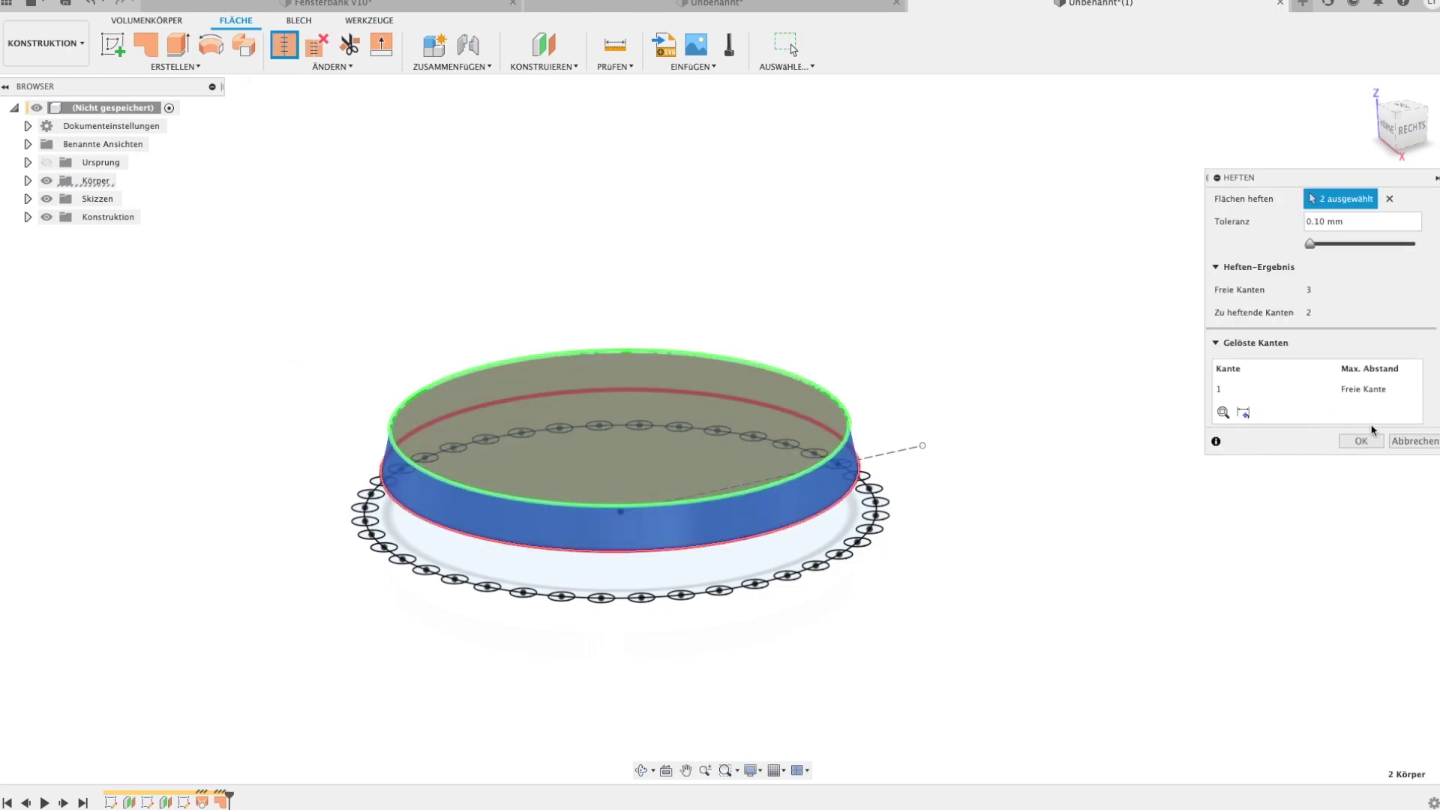
{"action": "left_click", "coordinate": [1361, 441]}
{"action": "left_click", "coordinate": [28, 180]}
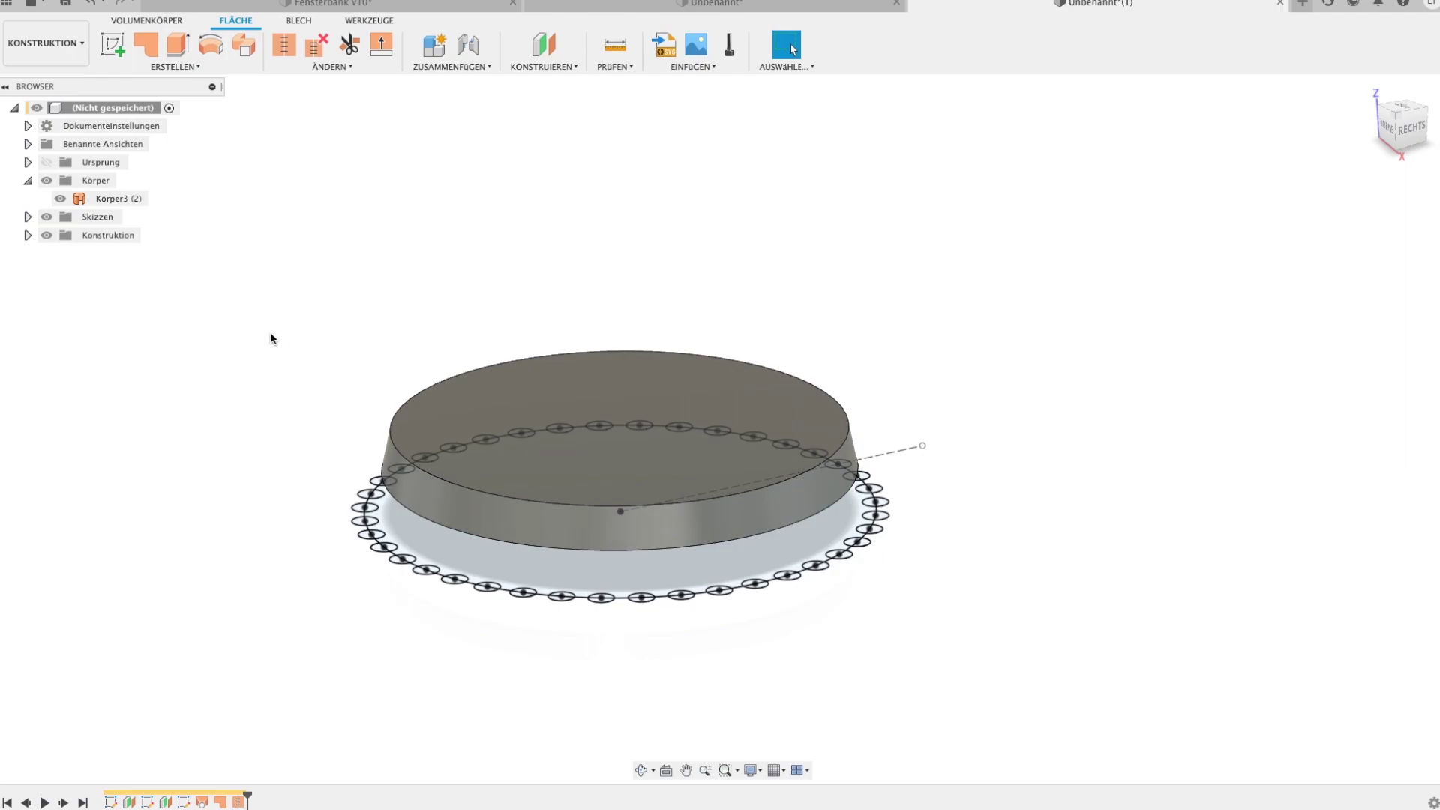
Loft a crimped skirt from the body's bottom edge down to the wavy crimped outline.
{"action": "left_click", "coordinate": [176, 66]}
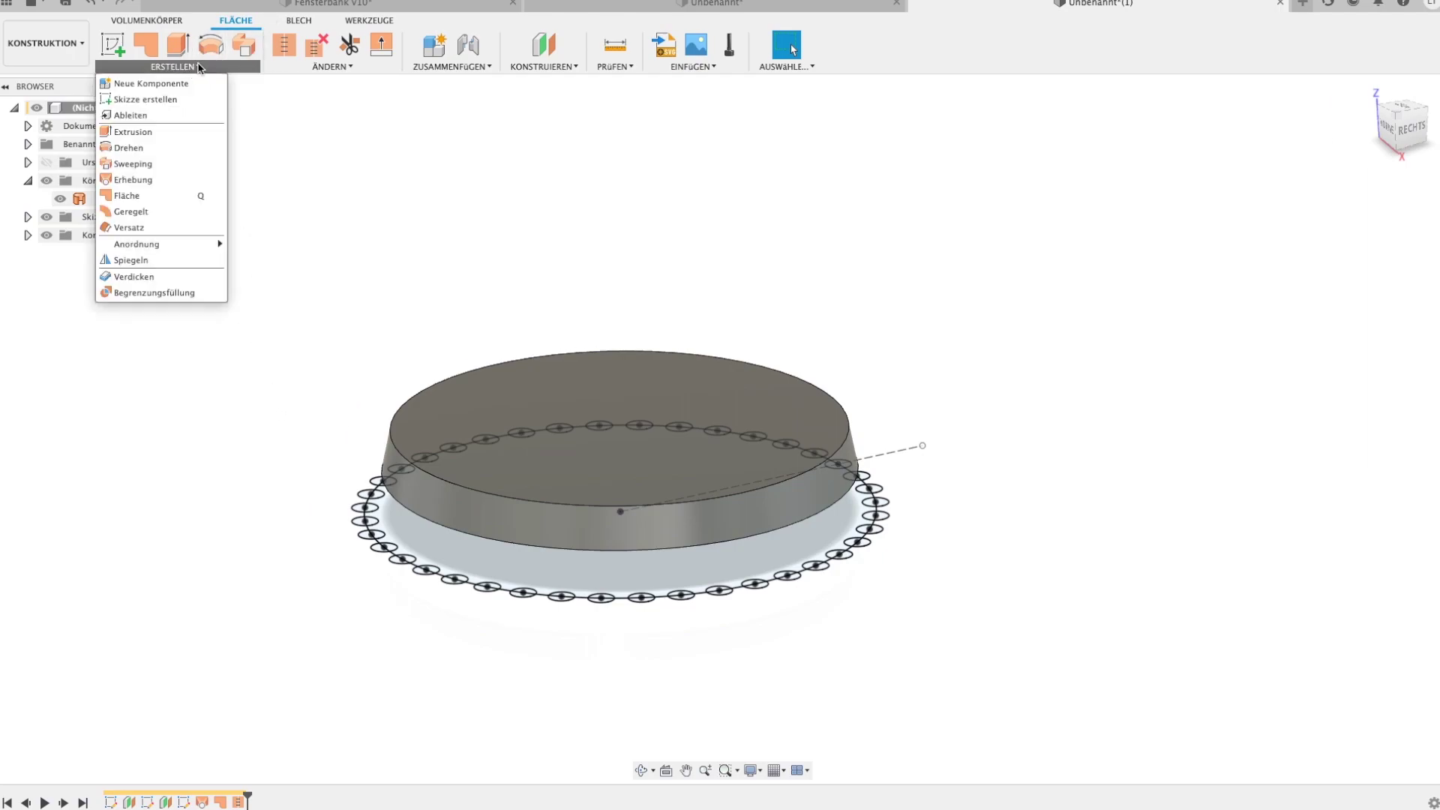
{"action": "left_click", "coordinate": [170, 179]}
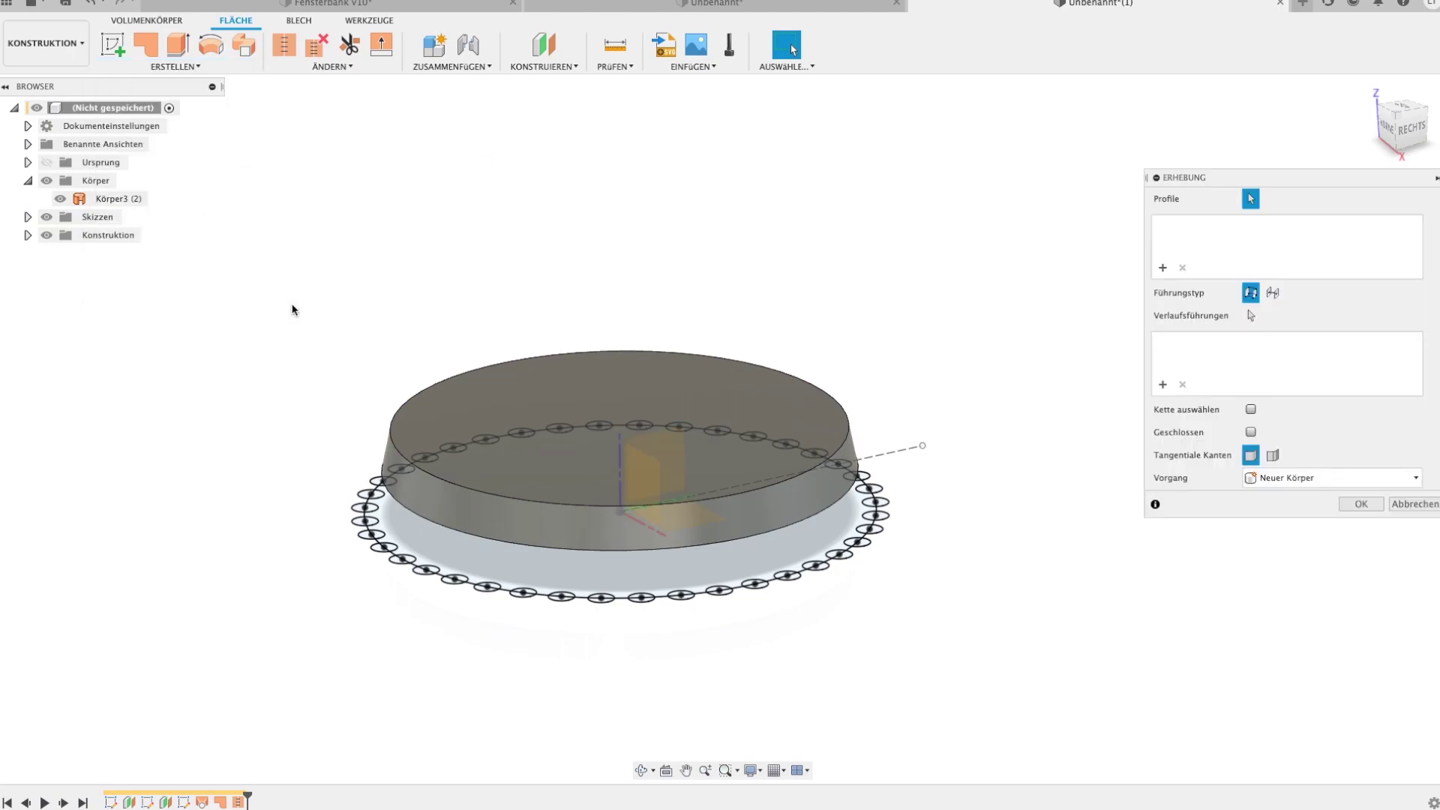
{"action": "left_click", "coordinate": [494, 555]}
{"action": "left_click", "coordinate": [496, 552]}
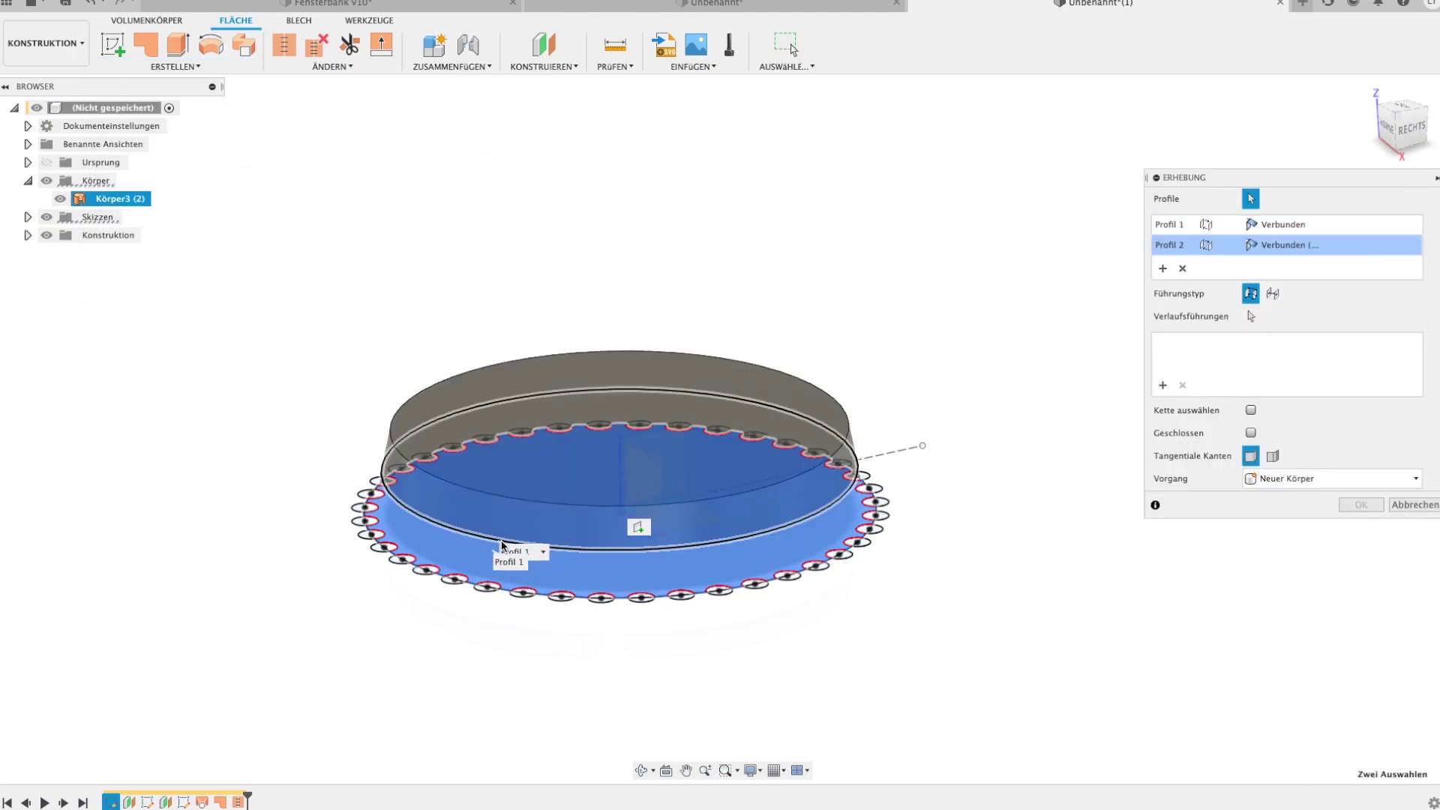
{"action": "left_click", "coordinate": [1354, 504]}
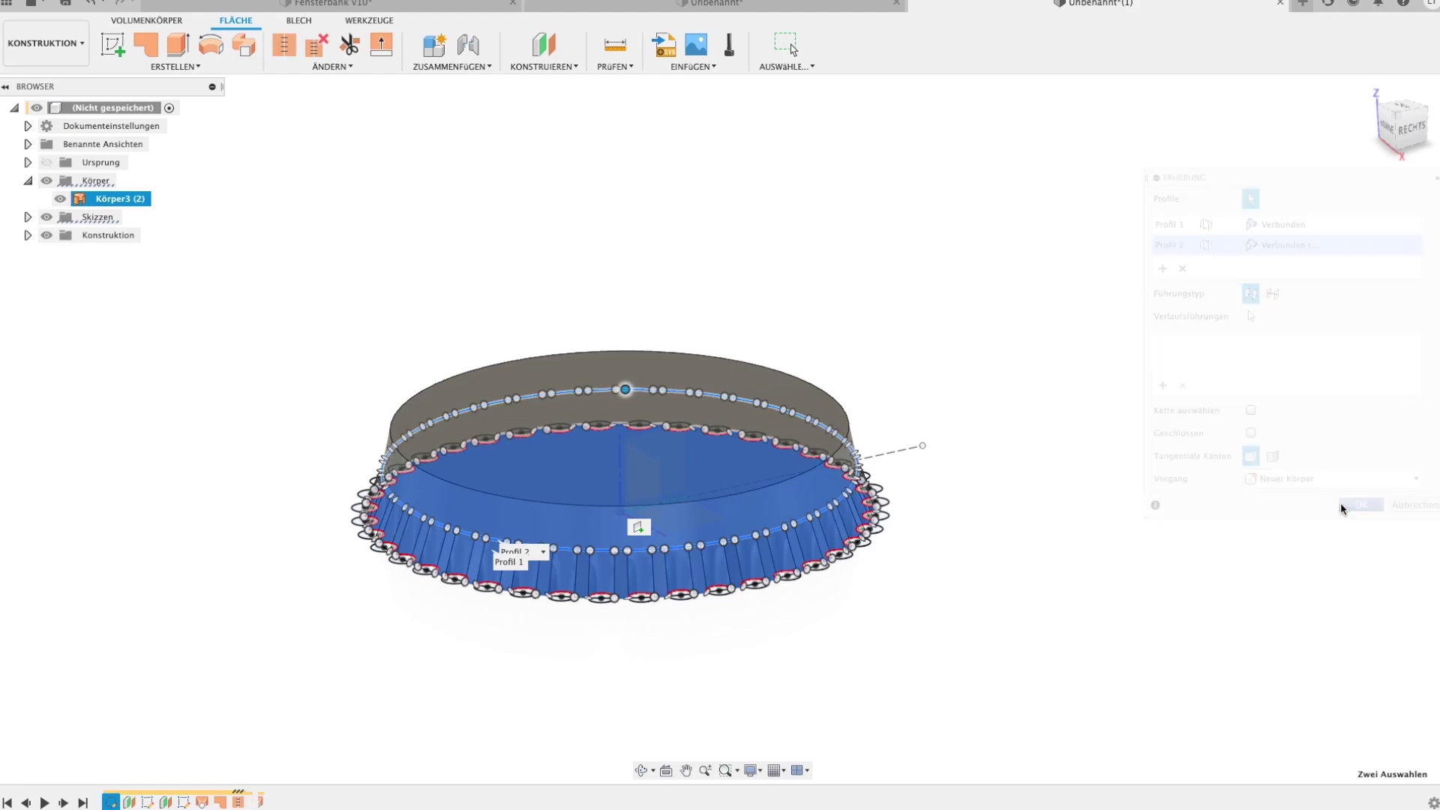
{"action": "mouse_move", "coordinate": [772, 579]}
{"action": "middle_mouse_down", "text": "shift"}
{"action": "mouse_move", "coordinate": [790, 419]}
{"action": "mouse_move", "coordinate": [835, 598]}
{"action": "mouse_move", "coordinate": [881, 582]}
{"action": "mouse_move", "coordinate": [1007, 370]}
{"action": "middle_mouse_up", "text": "shift"}
Round the cap's top rim edge with a 1.50 mm fillet.
{"action": "key", "text": "f"}
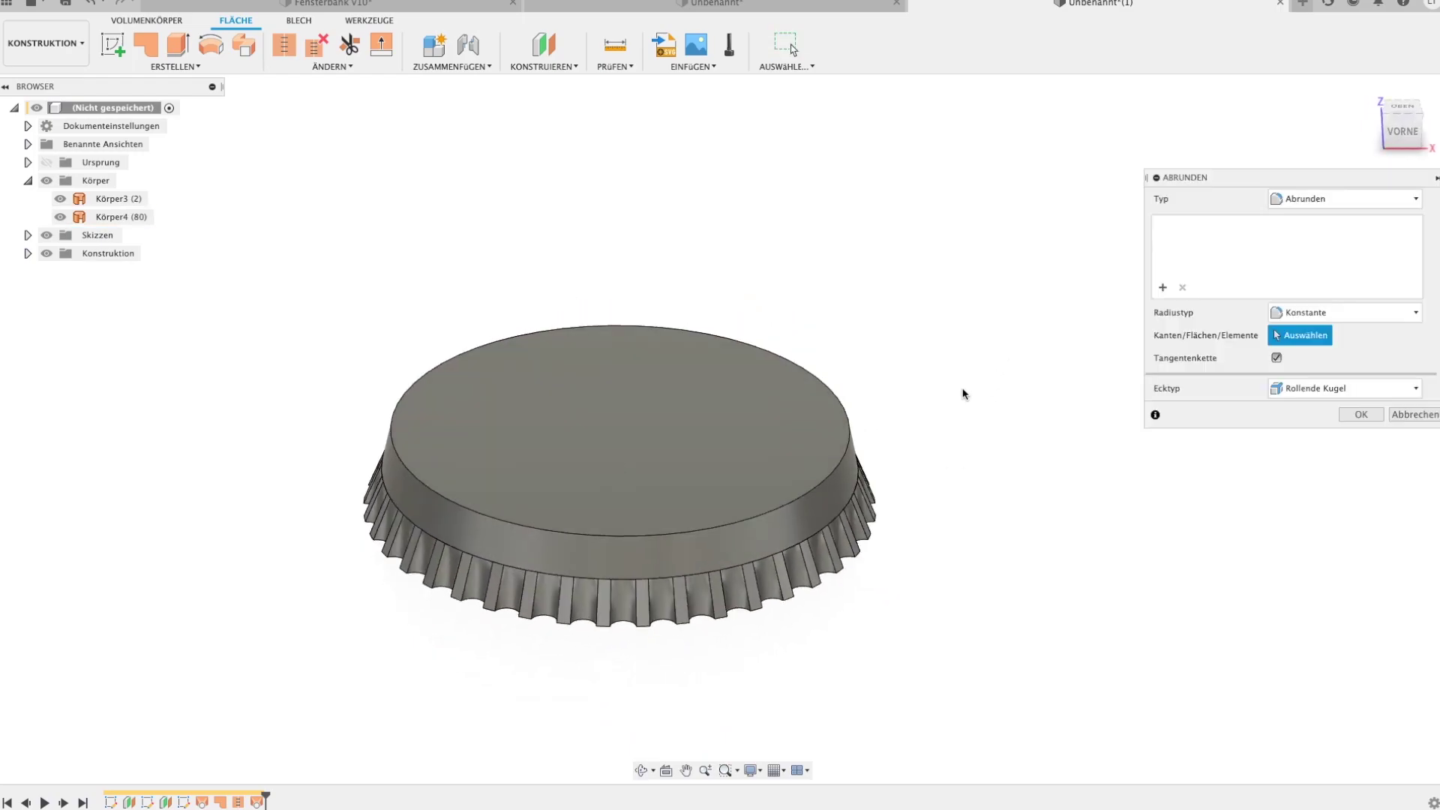
{"action": "left_click", "coordinate": [852, 441]}
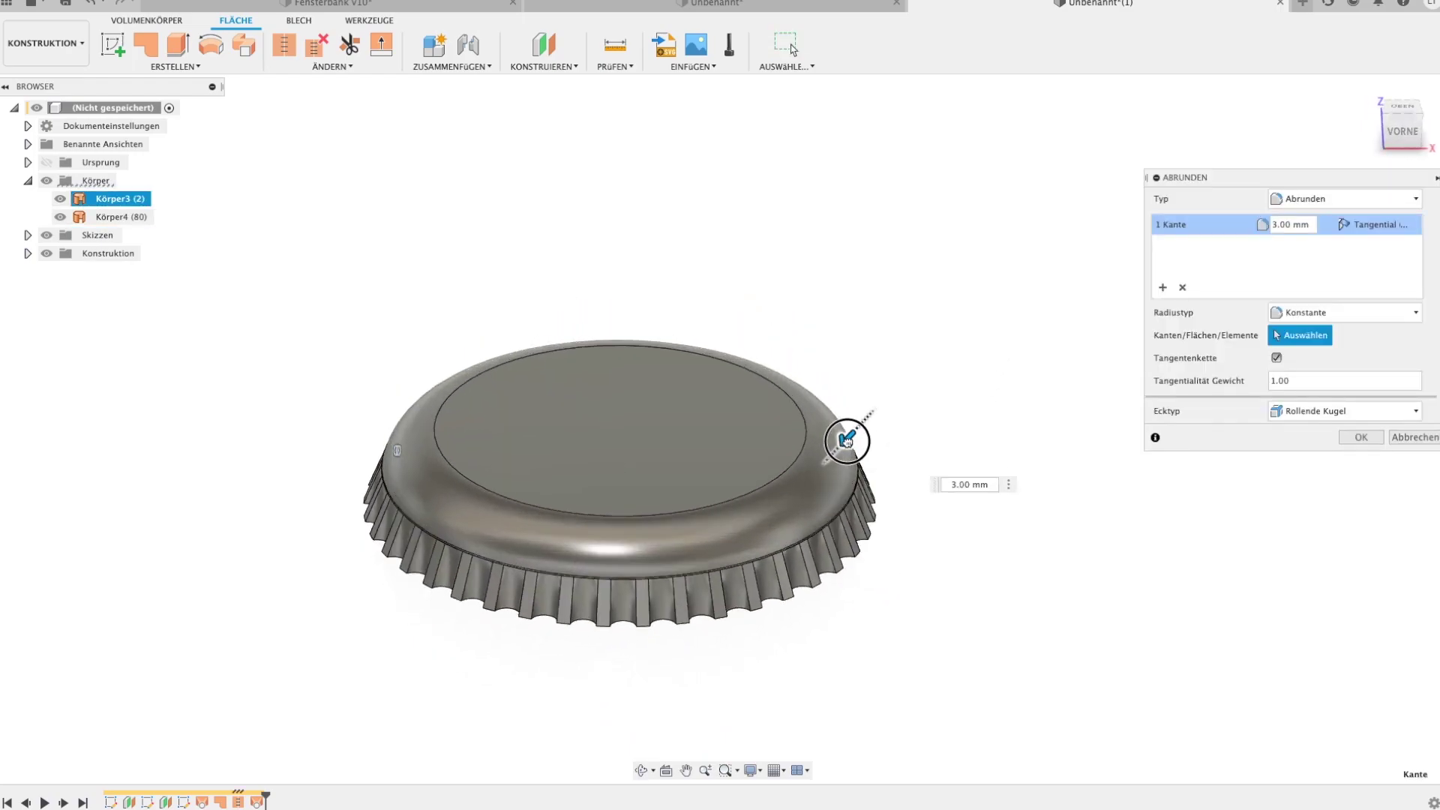
{"action": "left_click_drag", "start_coordinate": [846, 443], "coordinate": [857, 443]}
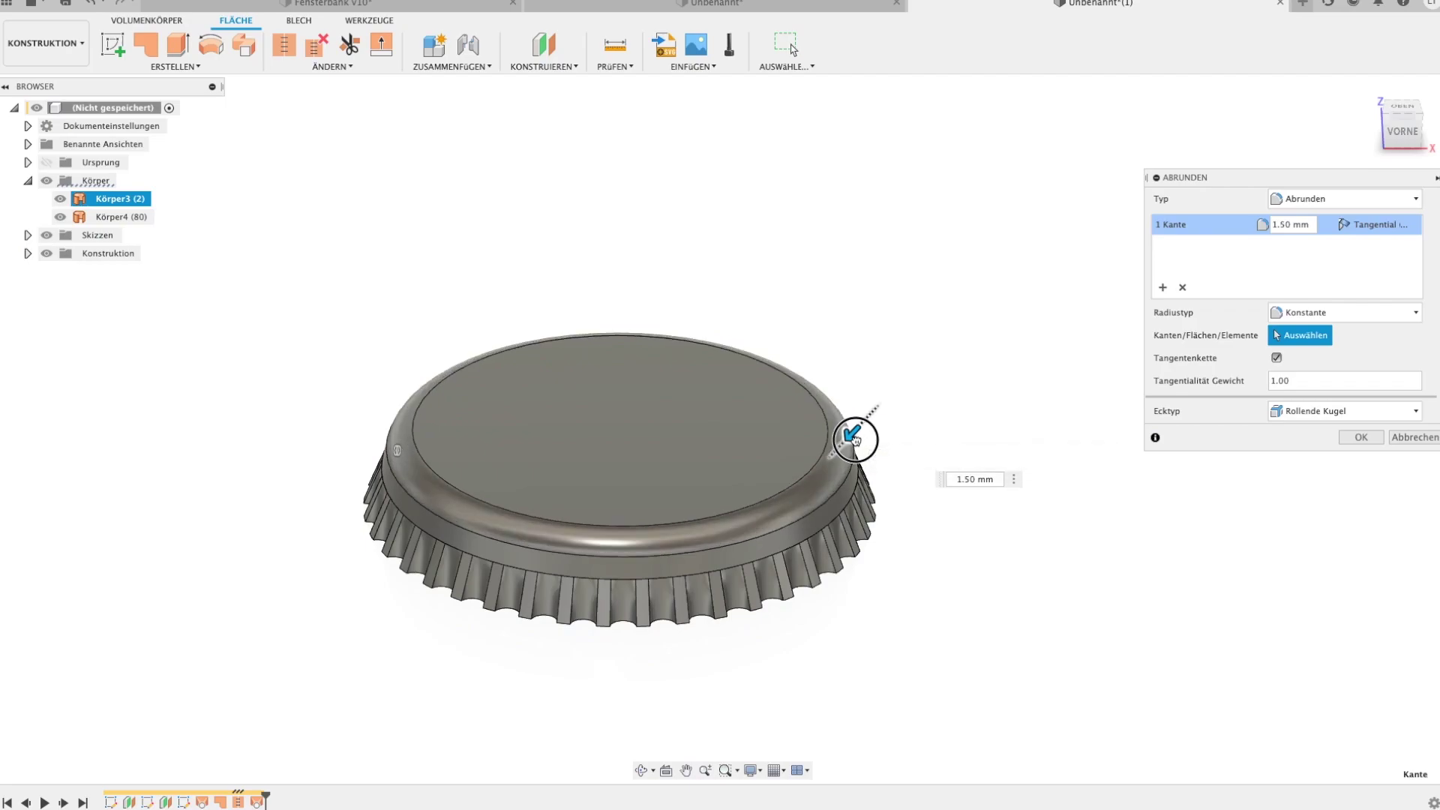
{"action": "key", "text": "Return"}
{"action": "left_click", "coordinate": [851, 420]}
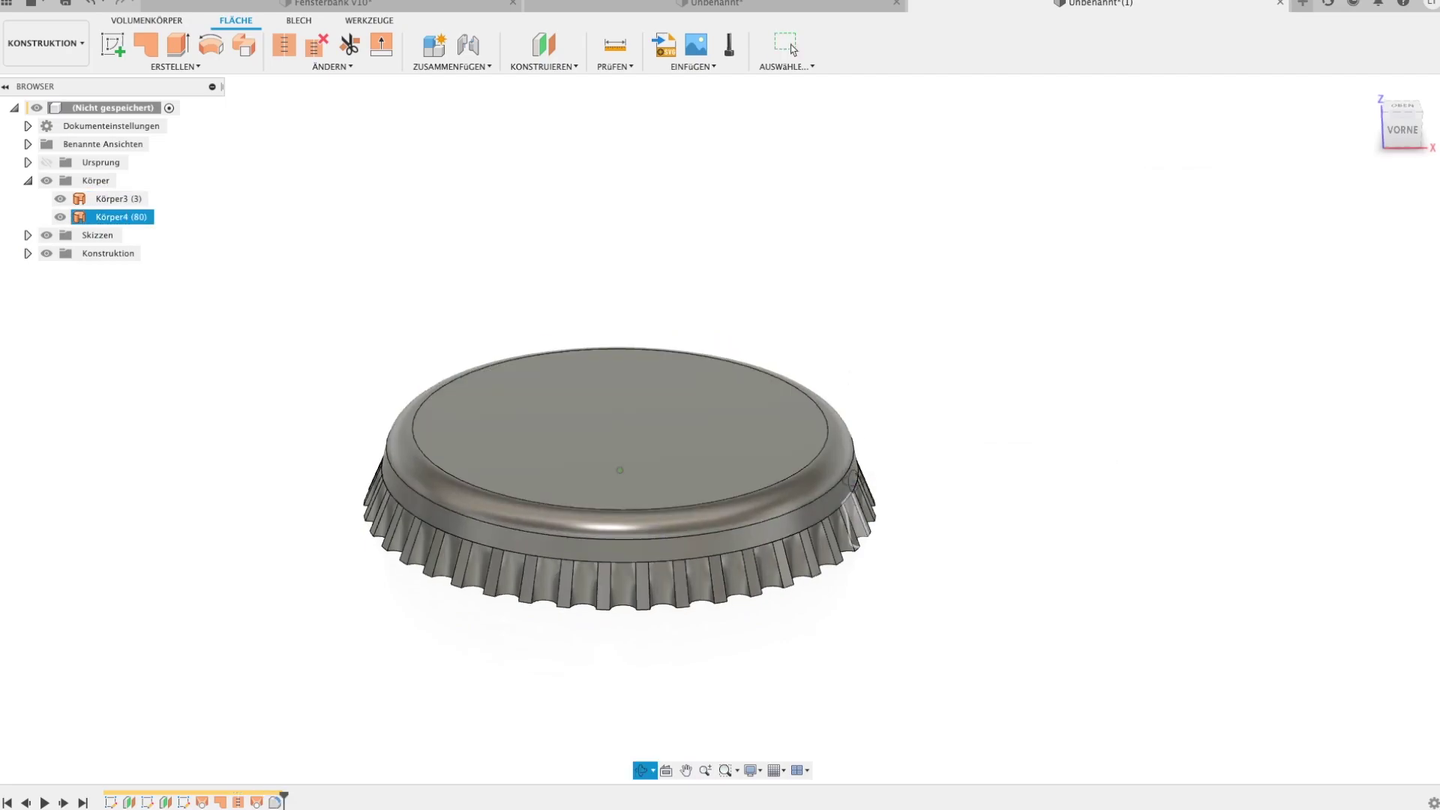
Orbit and zoom to inspect the skirt and rim underneath the cap.
{"action": "mouse_move", "coordinate": [852, 420]}
{"action": "middle_mouse_down", "text": "shift"}
{"action": "mouse_move", "coordinate": [862, 447]}
{"action": "mouse_move", "coordinate": [793, 398]}
{"action": "middle_mouse_up", "text": "shift"}
{"action": "scroll", "coordinate": [781, 367], "scroll_direction": "up", "scroll_amount": 5}
{"action": "scroll", "coordinate": [1022, 377], "scroll_direction": "up", "scroll_amount": 3}
{"action": "mouse_move", "coordinate": [1023, 376]}
{"action": "middle_mouse_down", "text": "shift"}
{"action": "mouse_move", "coordinate": [1006, 305]}
{"action": "mouse_move", "coordinate": [992, 330]}
{"action": "mouse_move", "coordinate": [1006, 408]}
{"action": "middle_mouse_up", "text": "shift"}
{"action": "scroll", "coordinate": [1070, 421], "scroll_direction": "down", "scroll_amount": 3}
{"action": "scroll", "coordinate": [1122, 408], "scroll_direction": "down", "scroll_amount": 3}
{"action": "scroll", "coordinate": [1018, 382], "scroll_direction": "down", "scroll_amount": 2}
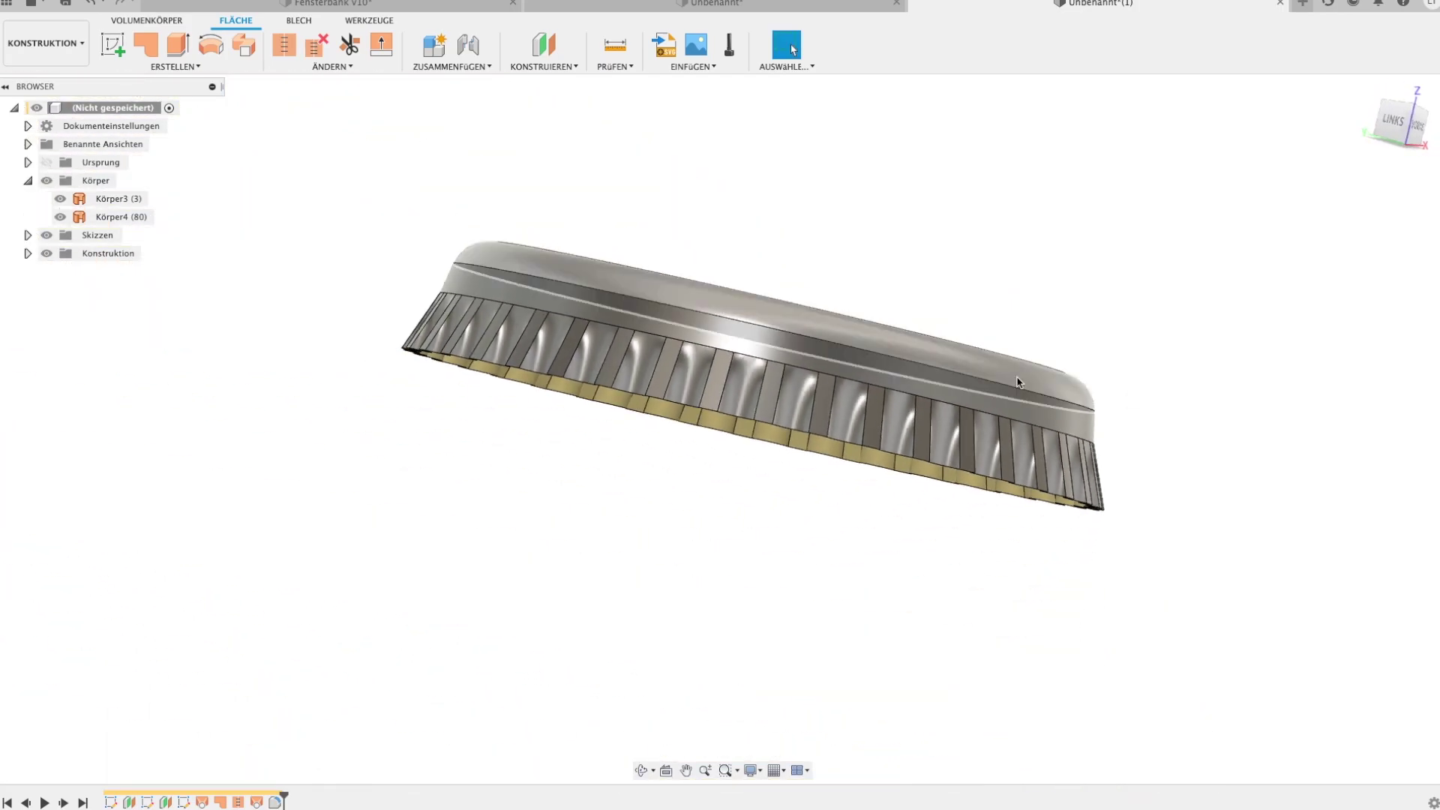
Stitch the crimped skirt Körper4 and cap Körper3 into one body, Körper5.
{"action": "left_click", "coordinate": [283, 46]}
{"action": "left_click", "coordinate": [578, 328]}
{"action": "left_click", "coordinate": [918, 371]}
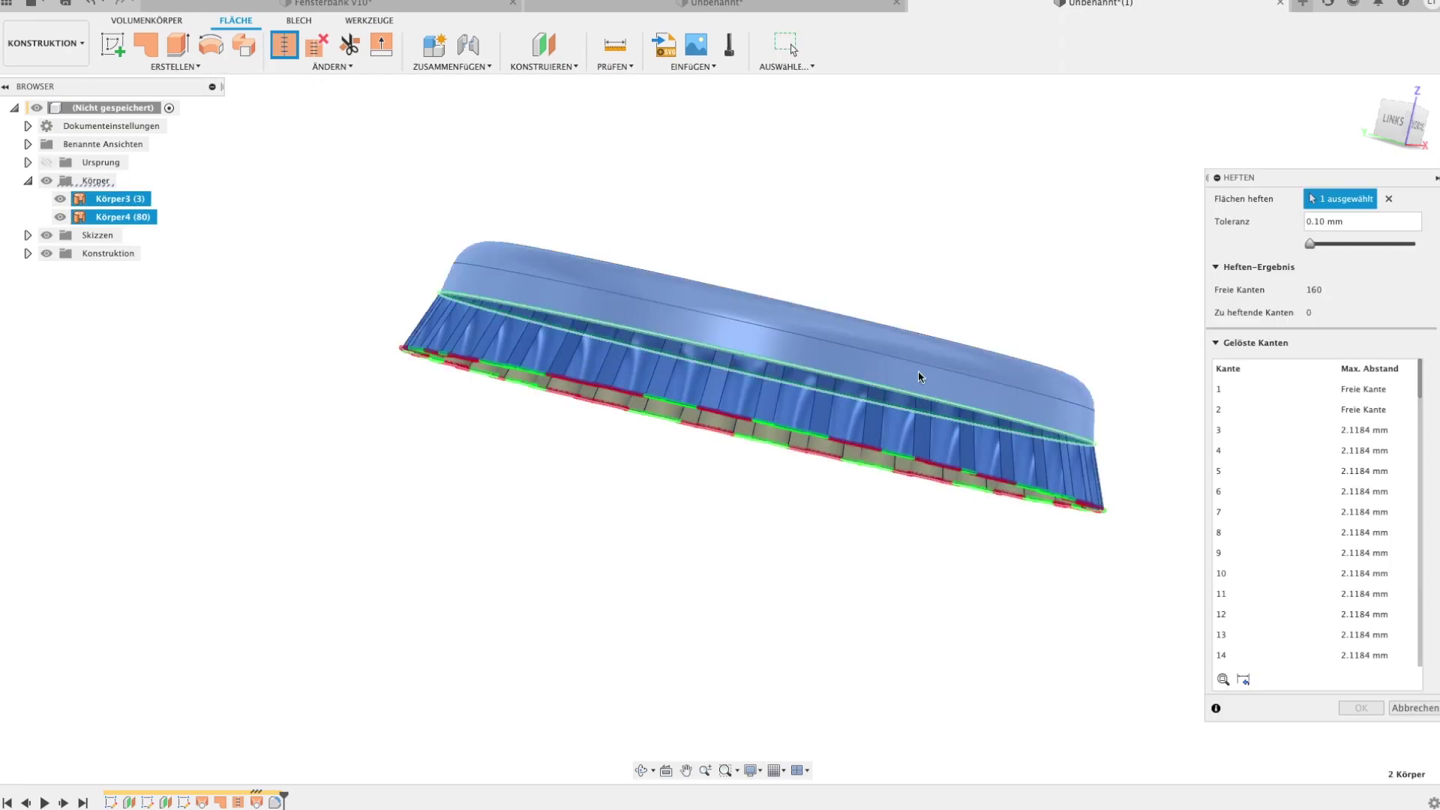
{"action": "left_click", "coordinate": [1358, 702]}
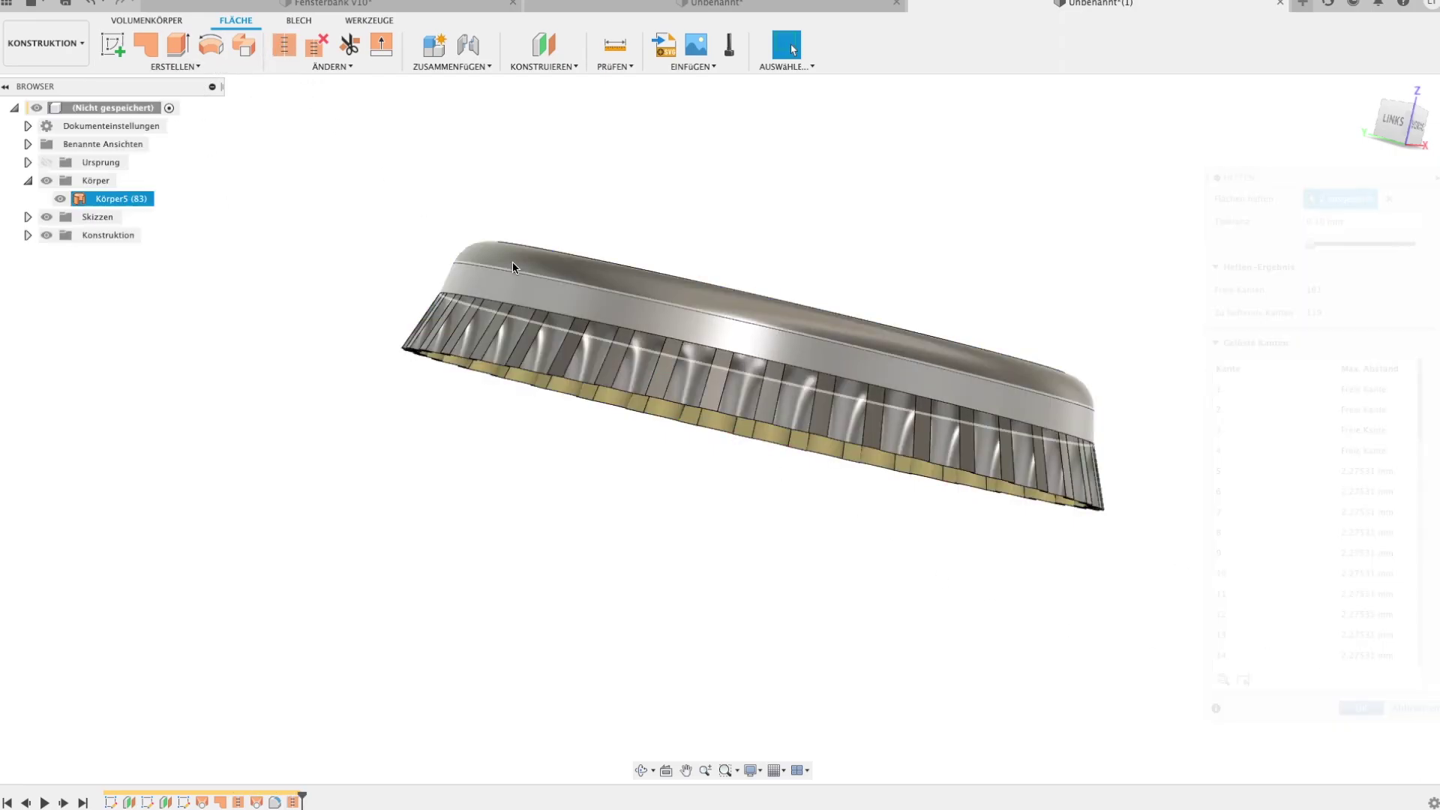
{"action": "mouse_move", "coordinate": [267, 228]}
{"action": "middle_mouse_down", "text": "shift"}
{"action": "mouse_move", "coordinate": [386, 245]}
{"action": "mouse_move", "coordinate": [808, 248]}
{"action": "middle_mouse_up", "text": "shift"}
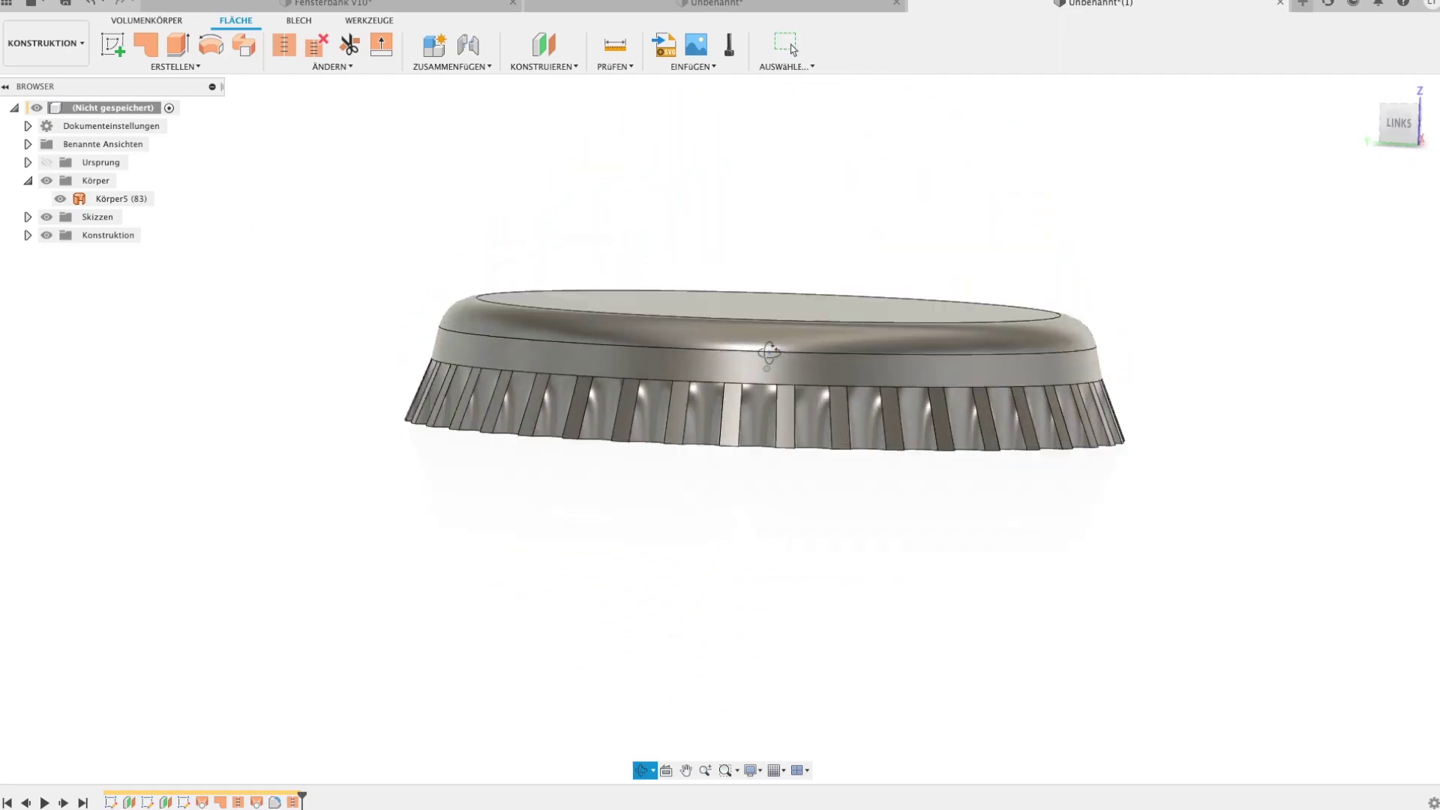
{"action": "middle_click_drag", "start_coordinate": [808, 248], "coordinate": [705, 282], "text": "shift"}
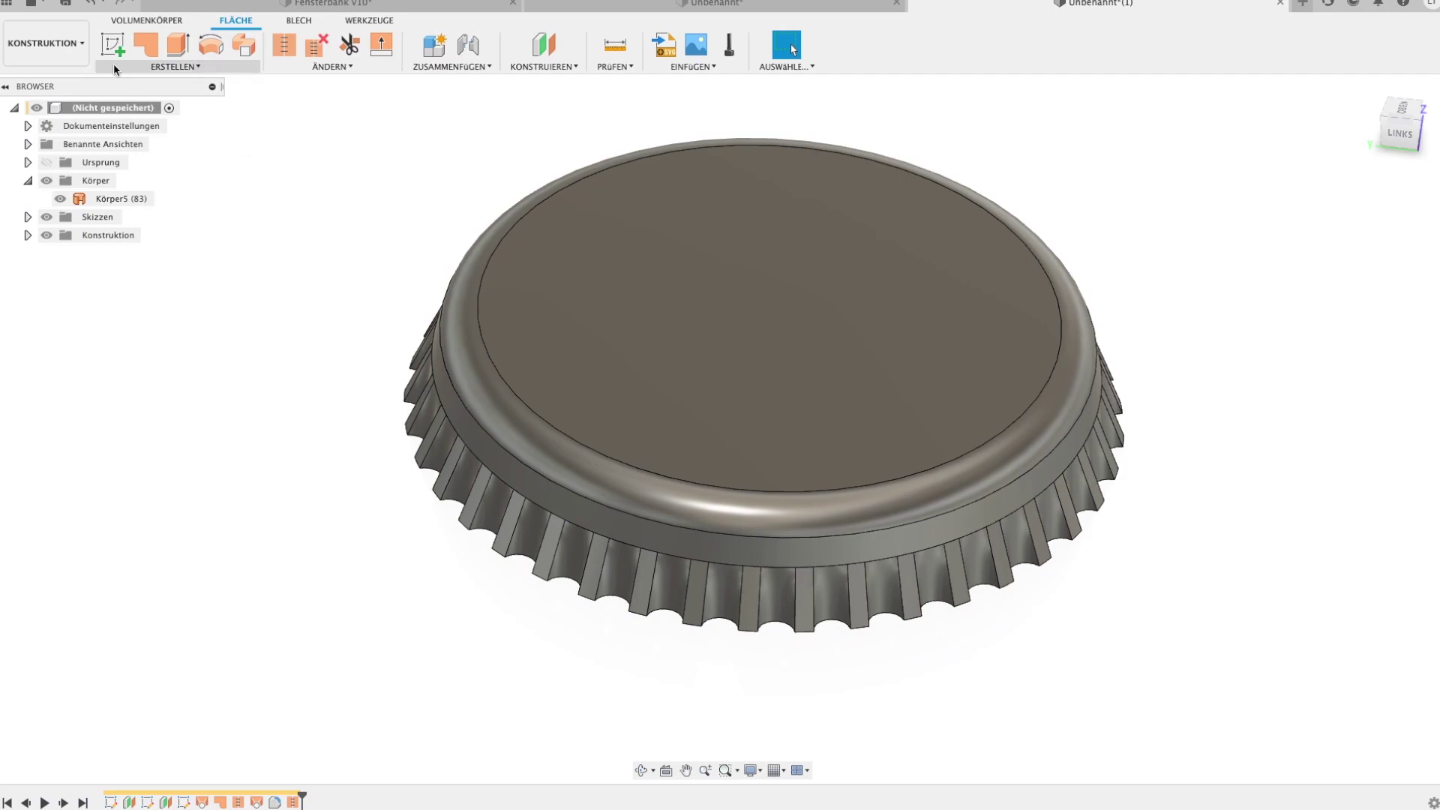
Thicken the Körper5 surface by 0.1 mm into a new solid body.
{"action": "left_click", "coordinate": [174, 66]}
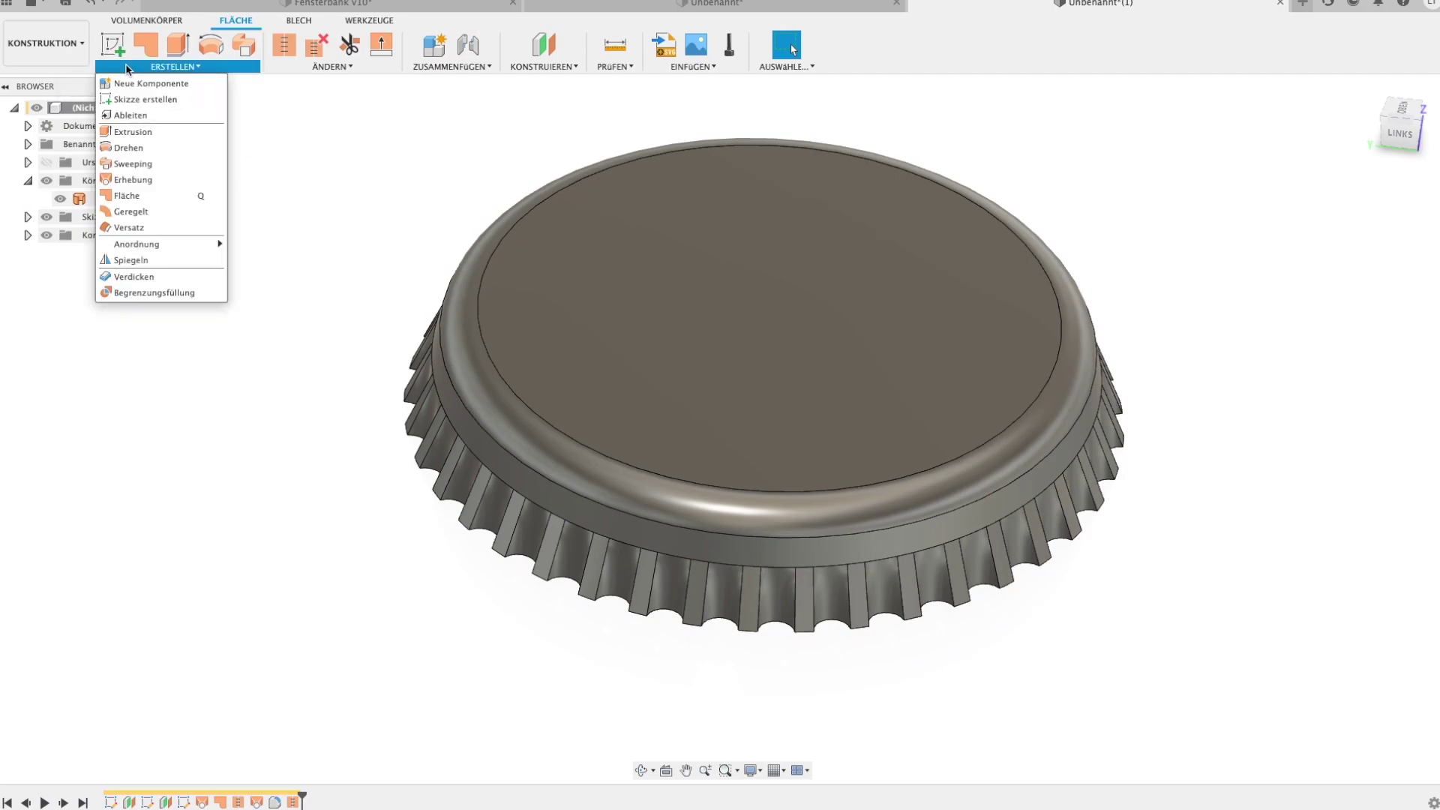
{"action": "left_click", "coordinate": [177, 274]}
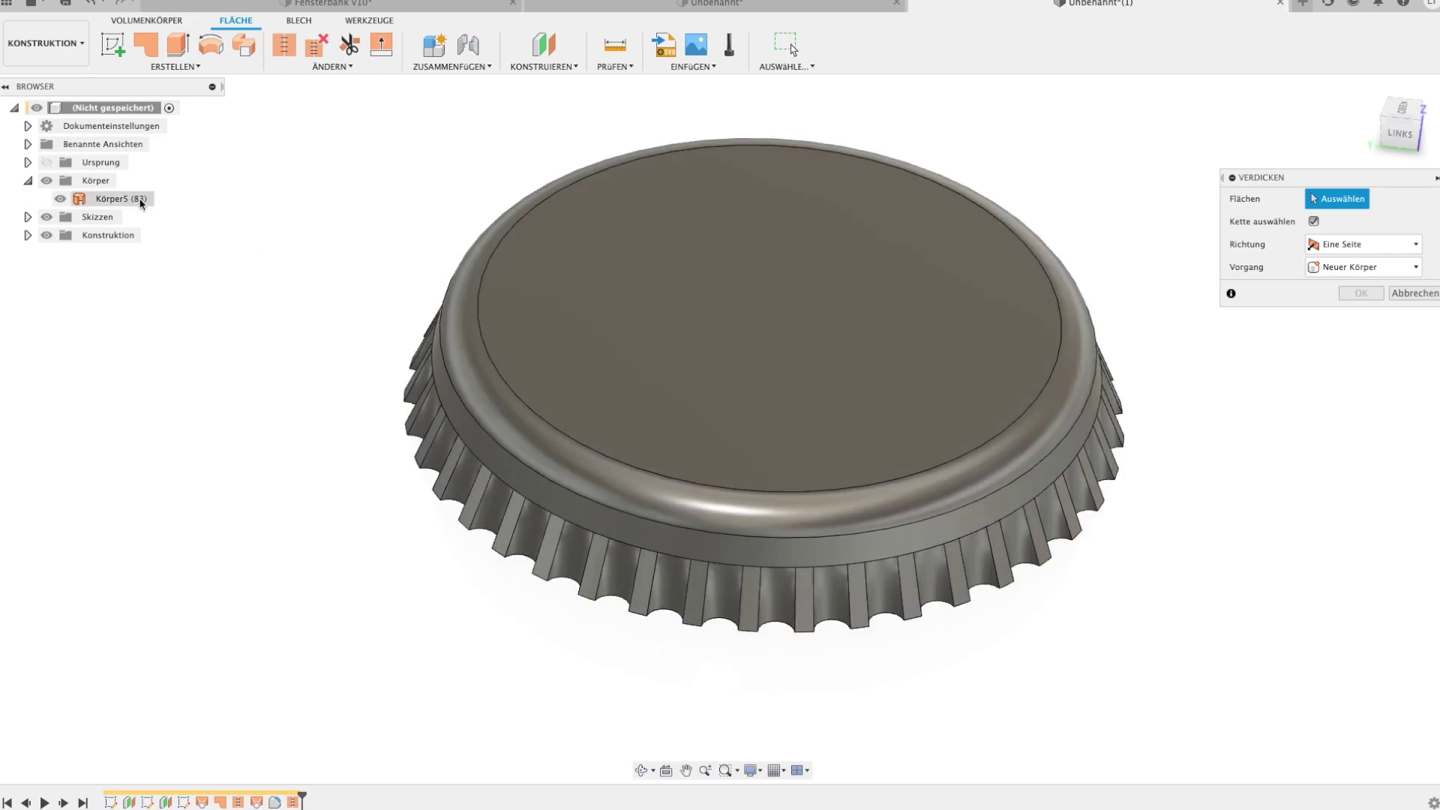
{"action": "left_click", "coordinate": [141, 203]}
{"action": "type", "text": "0."}
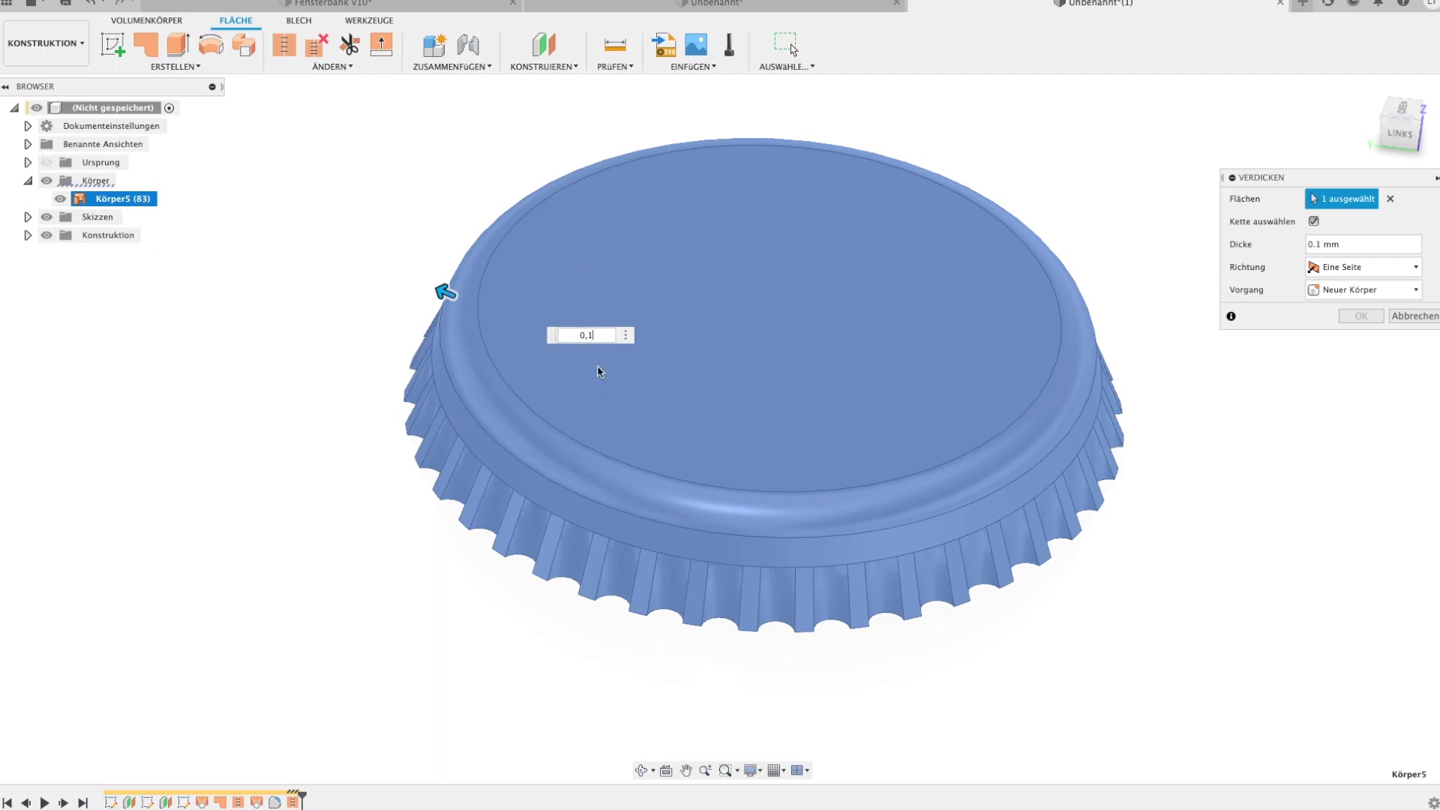
{"action": "left_click", "coordinate": [1358, 320]}
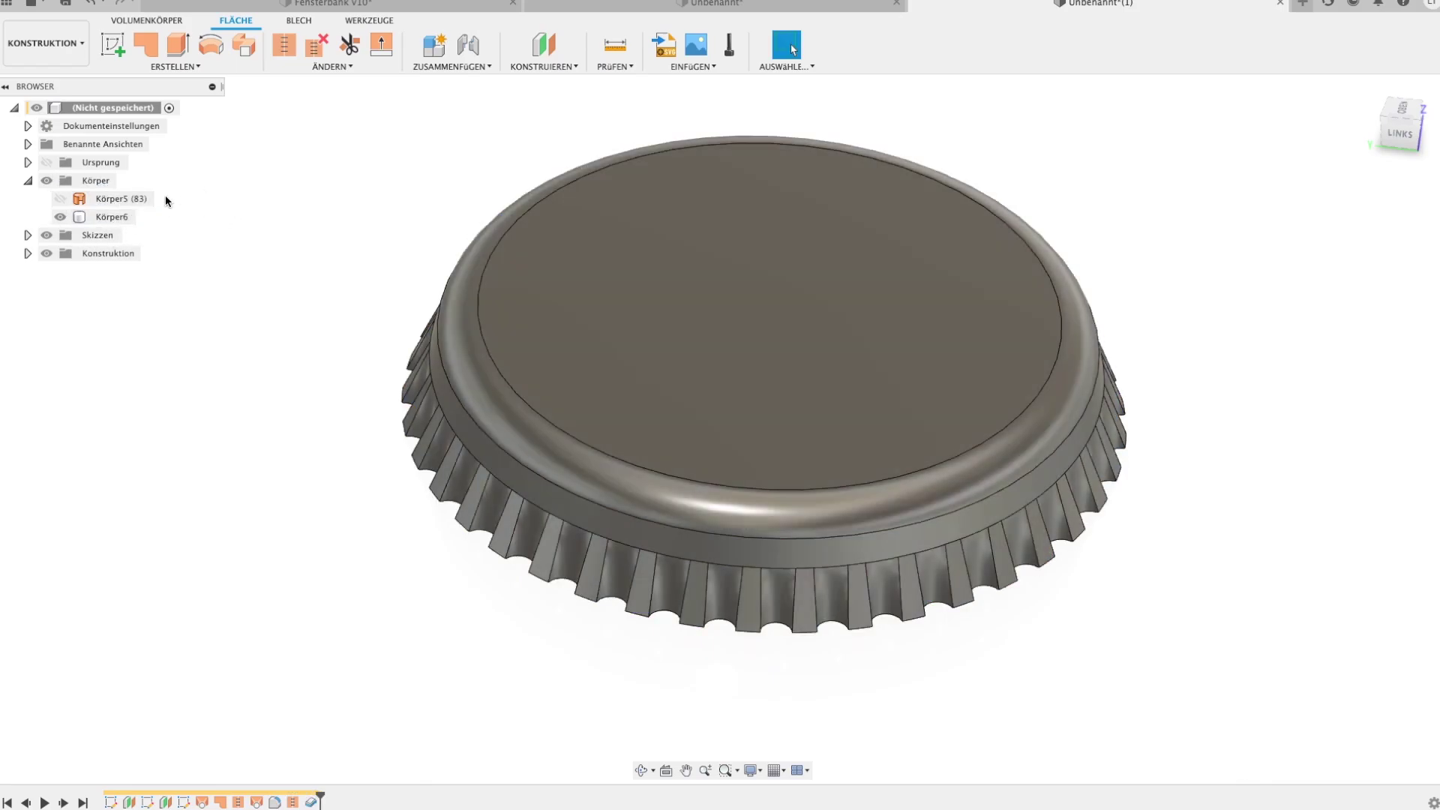
Hide Körper5 so only the thickened body Körper6 is visible.
{"action": "left_click", "coordinate": [60, 198]}
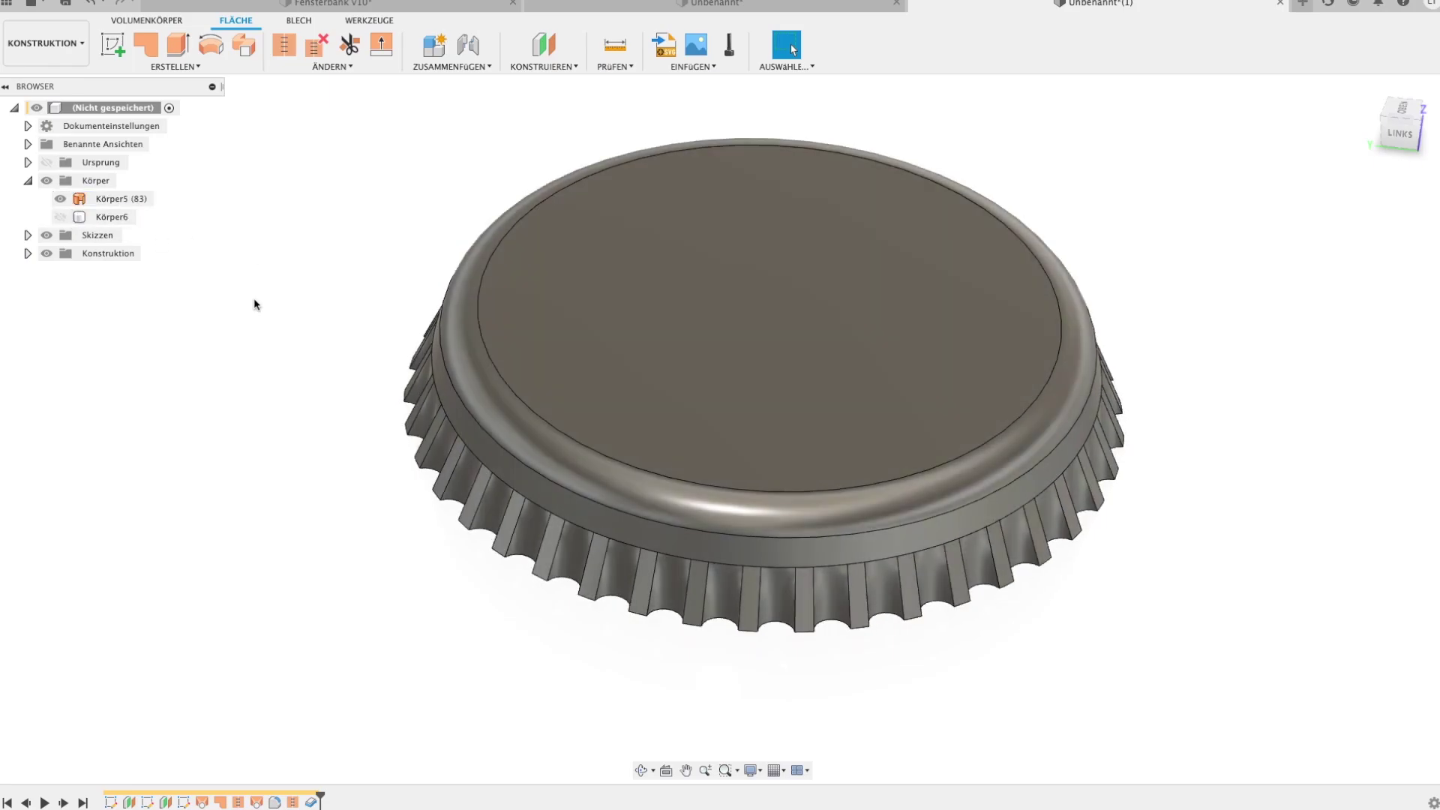
{"action": "left_click", "coordinate": [60, 198]}
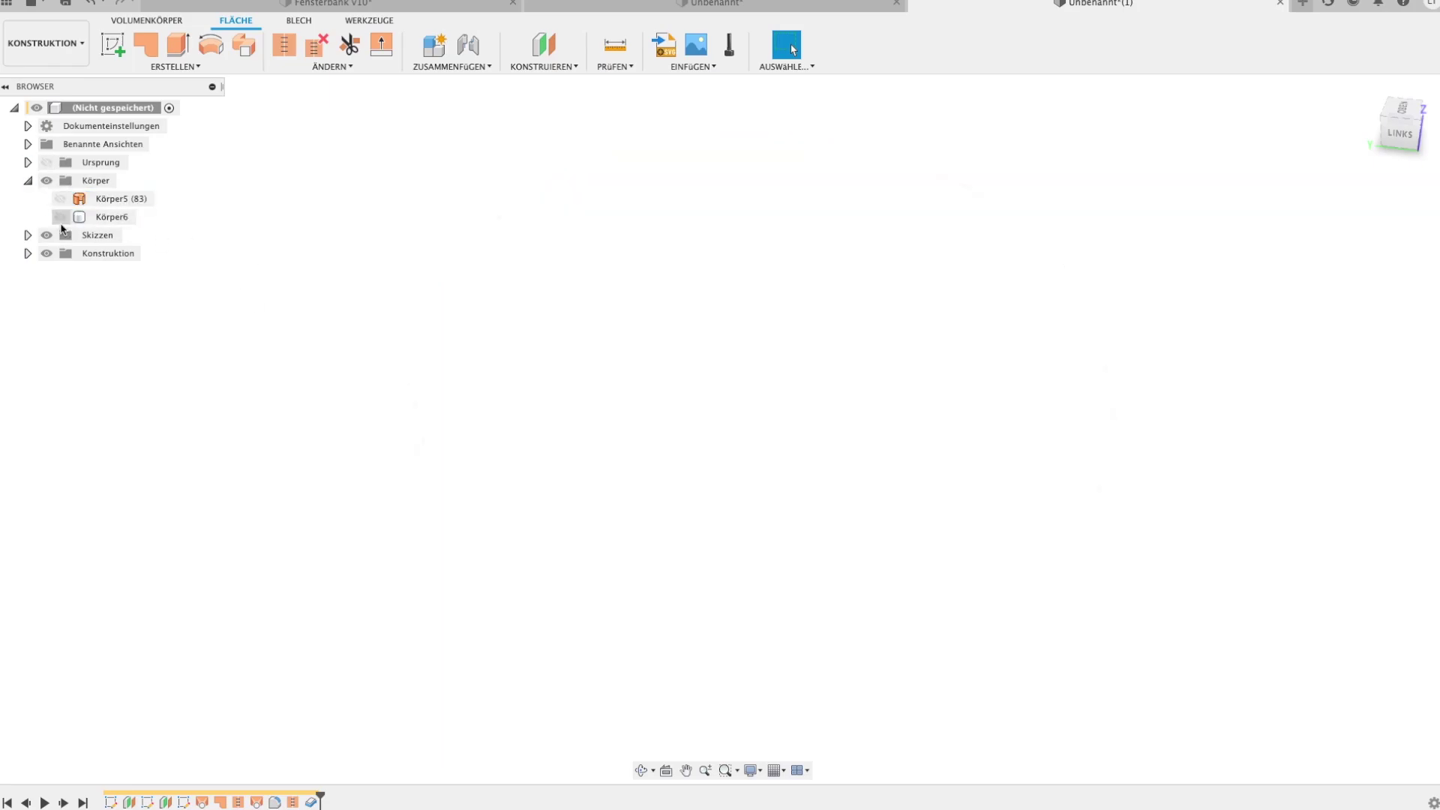
{"action": "left_click", "coordinate": [60, 217]}
{"action": "mouse_move", "coordinate": [399, 342]}
{"action": "middle_mouse_down", "text": "shift"}
{"action": "mouse_move", "coordinate": [433, 218]}
{"action": "mouse_move", "coordinate": [450, 281]}
{"action": "mouse_move", "coordinate": [241, 328]}
{"action": "middle_mouse_up", "text": "shift"}
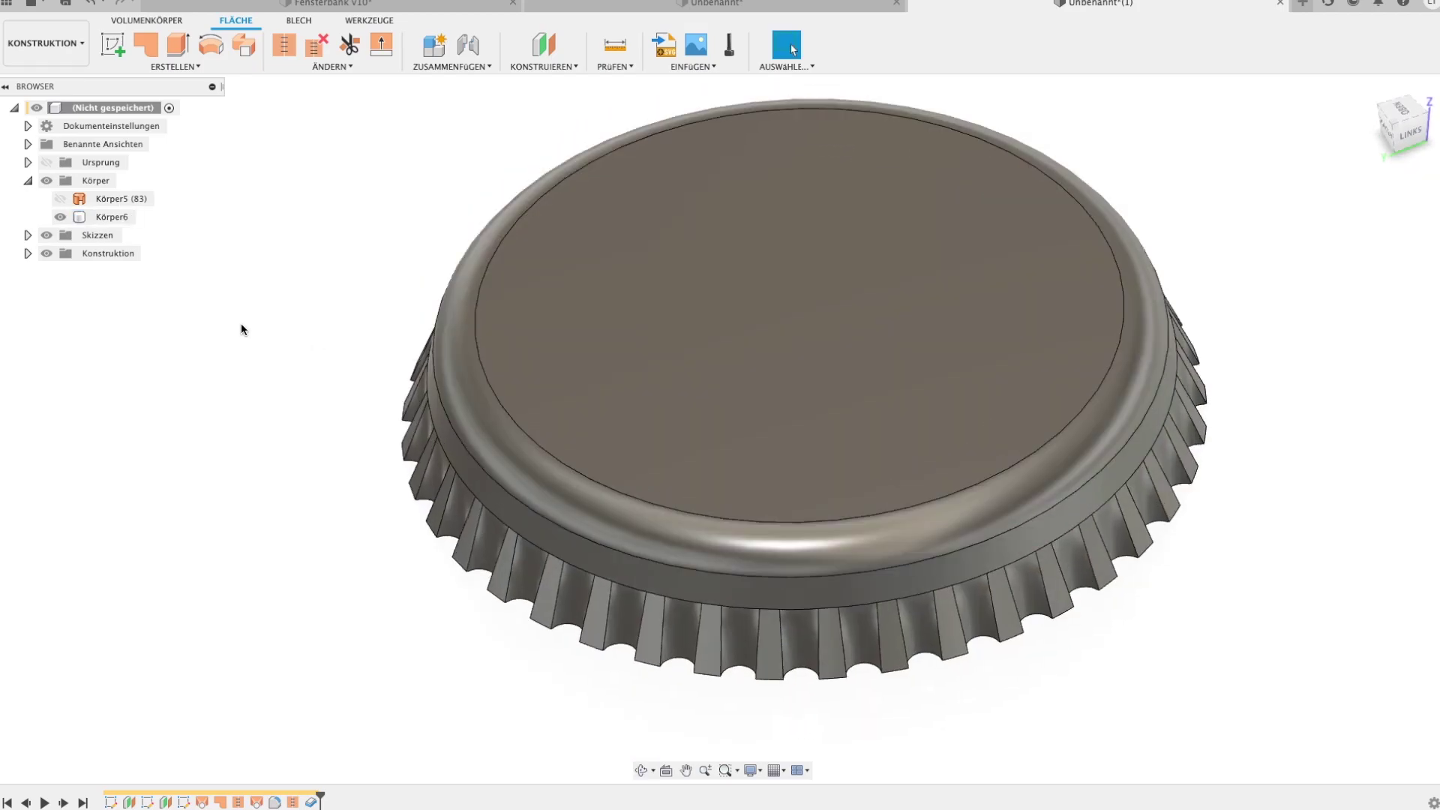
{"action": "scroll", "coordinate": [248, 292], "scroll_direction": "down", "scroll_amount": 3}
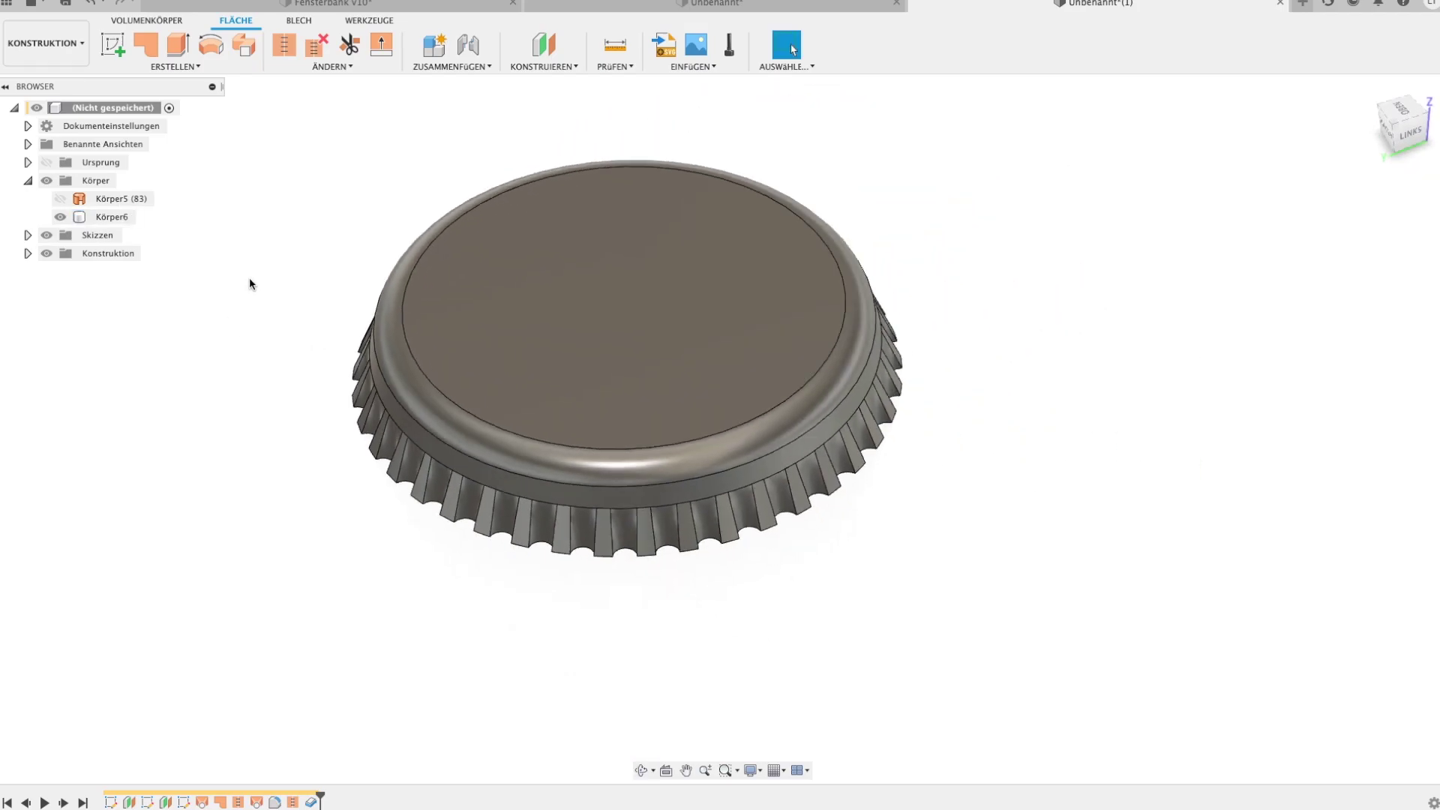
{"action": "key", "text": "a"}
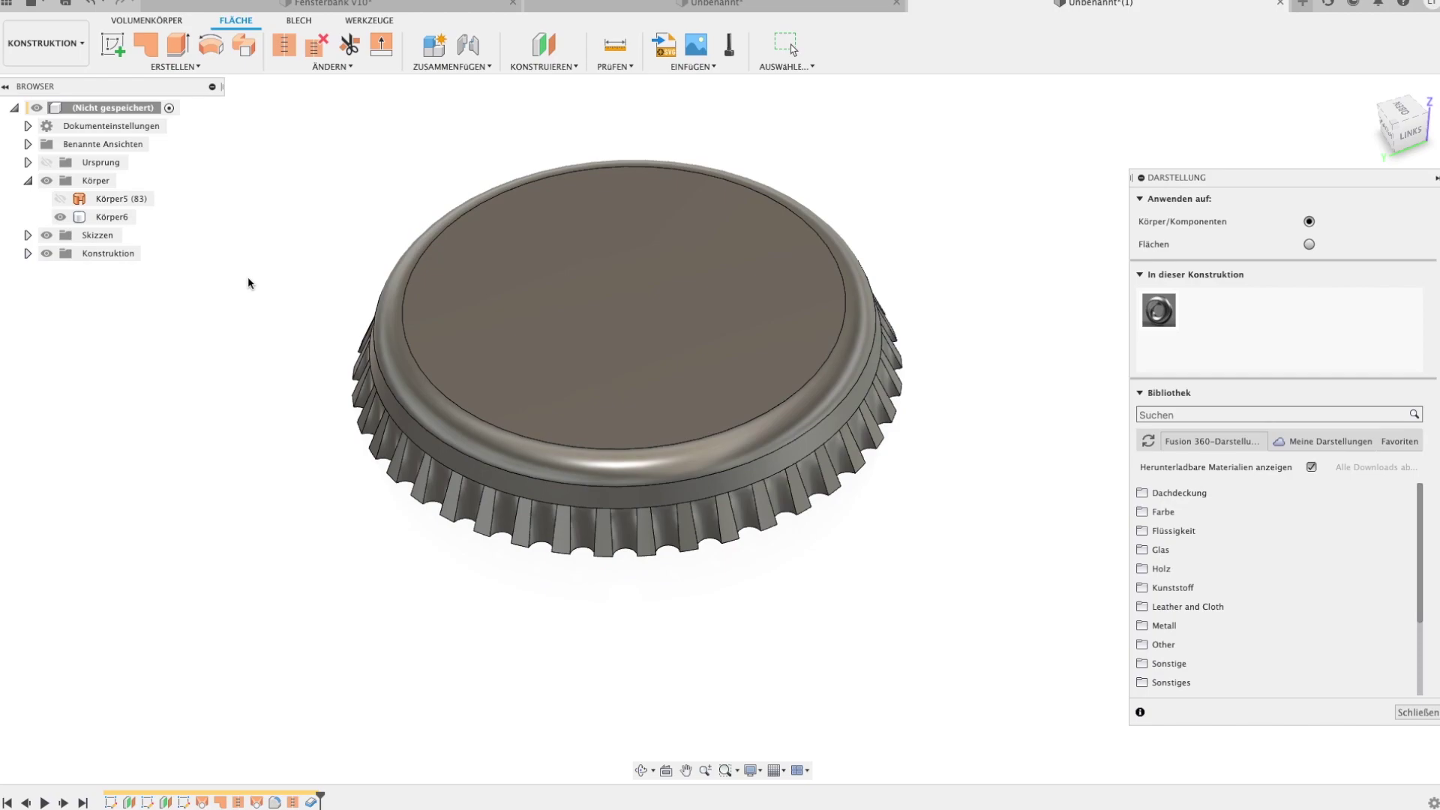
Search the library for 'Messing' and apply Messing – matt to Körper6.
{"action": "left_click", "coordinate": [1199, 414]}
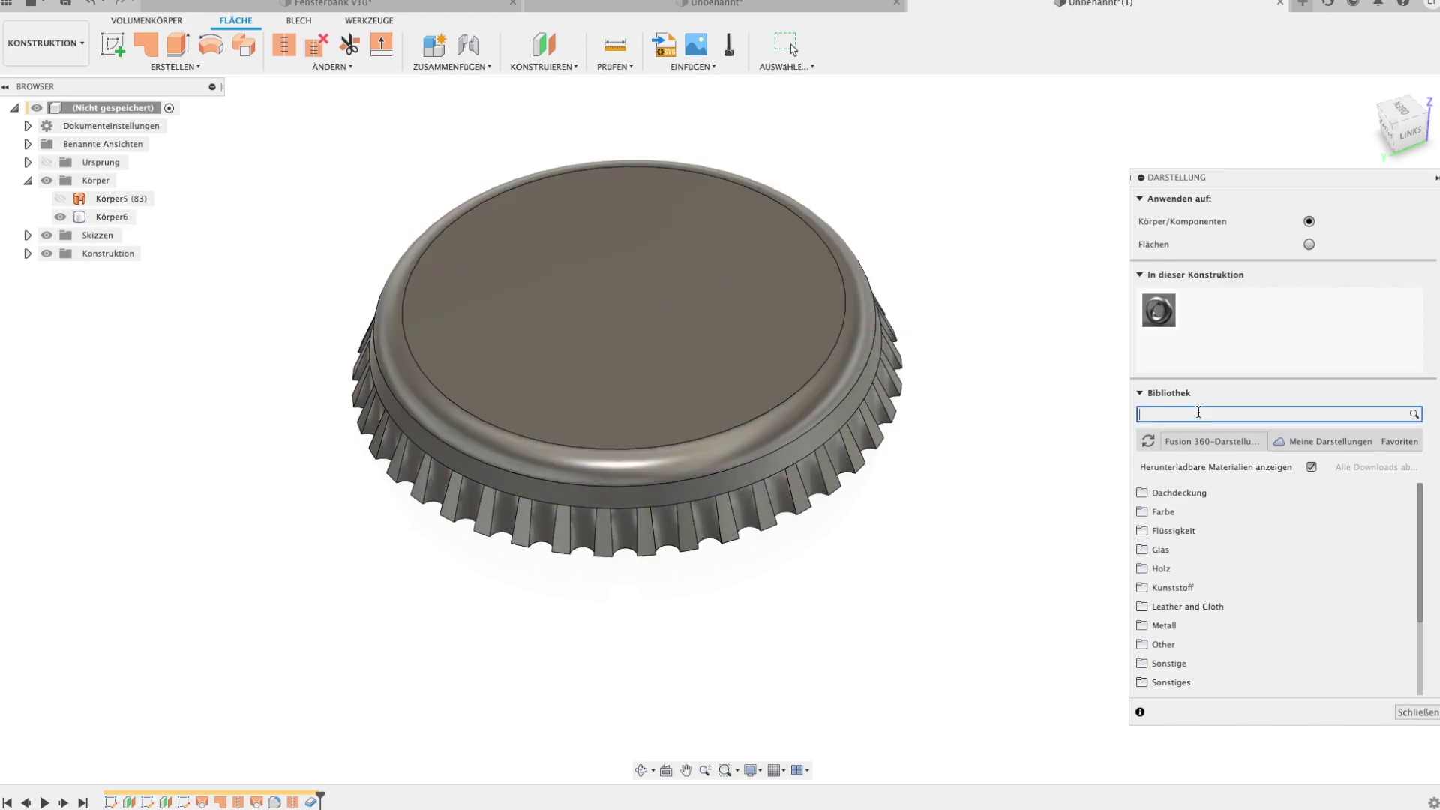
{"action": "type", "text": "Messing"}
{"action": "key", "text": "Return"}
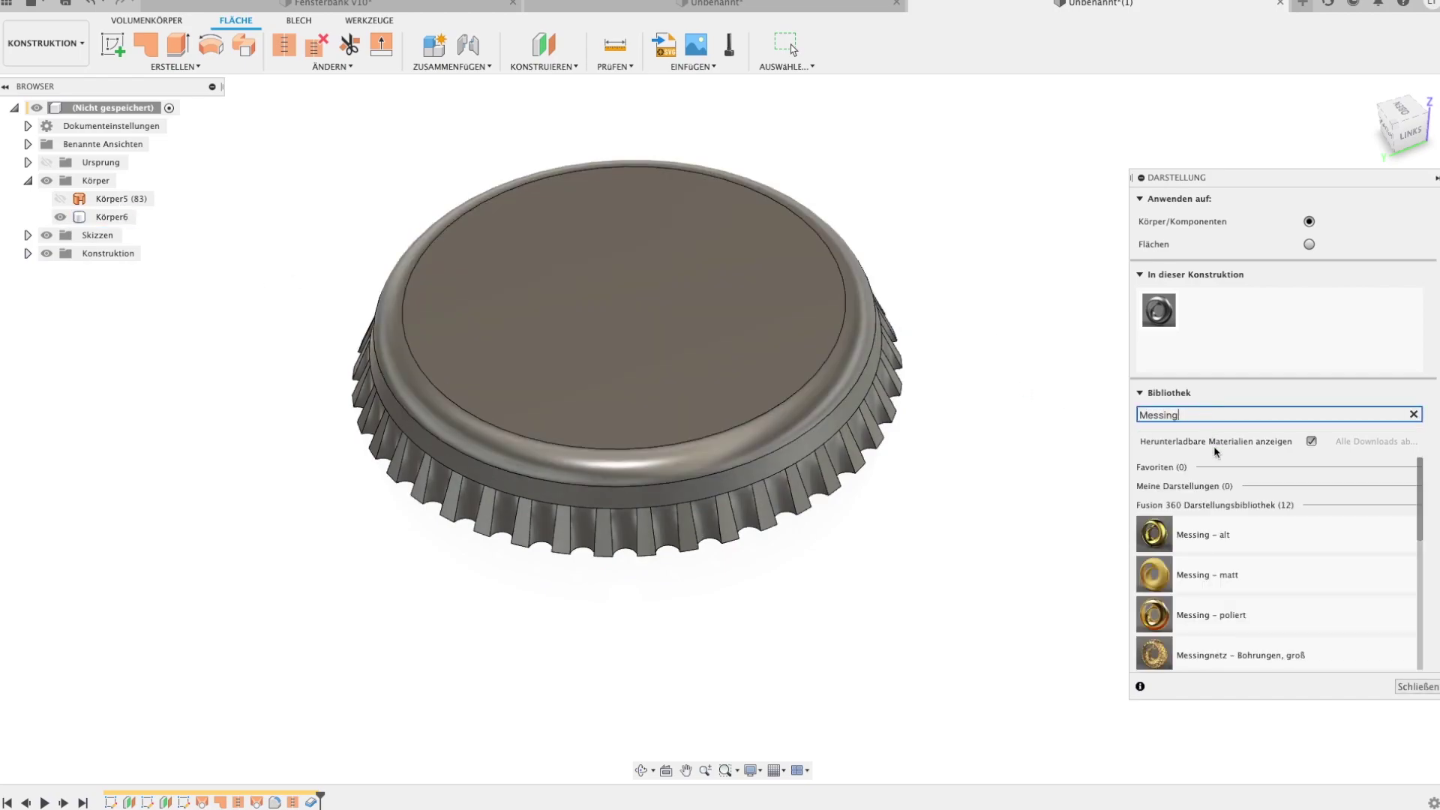
{"action": "scroll", "coordinate": [1270, 604], "scroll_direction": "down", "scroll_amount": 5}
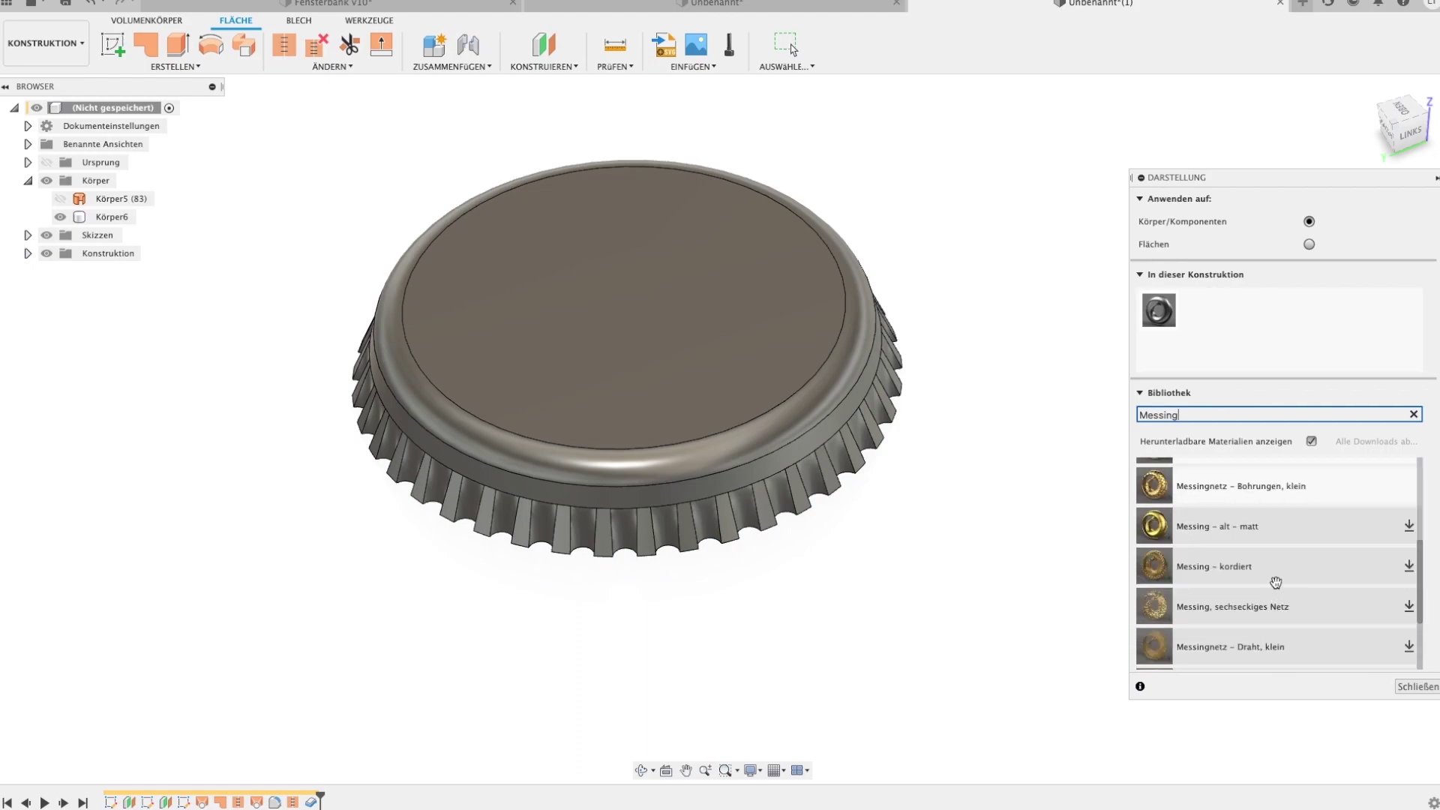
{"action": "scroll", "coordinate": [1276, 583], "scroll_direction": "up", "scroll_amount": 5}
{"action": "left_click_drag", "start_coordinate": [1272, 576], "coordinate": [661, 439]}
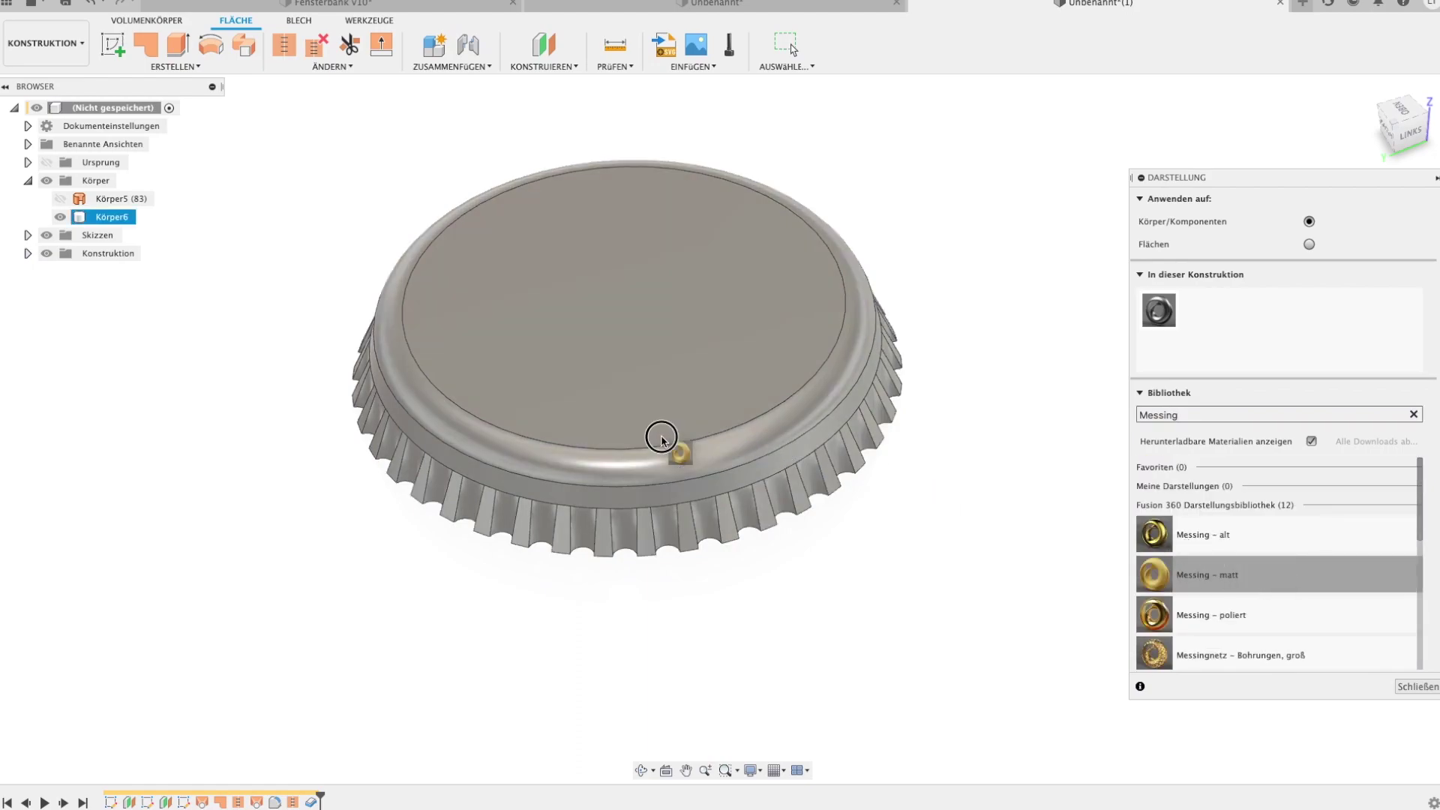
{"action": "left_click_drag", "start_coordinate": [1259, 611], "coordinate": [846, 487]}
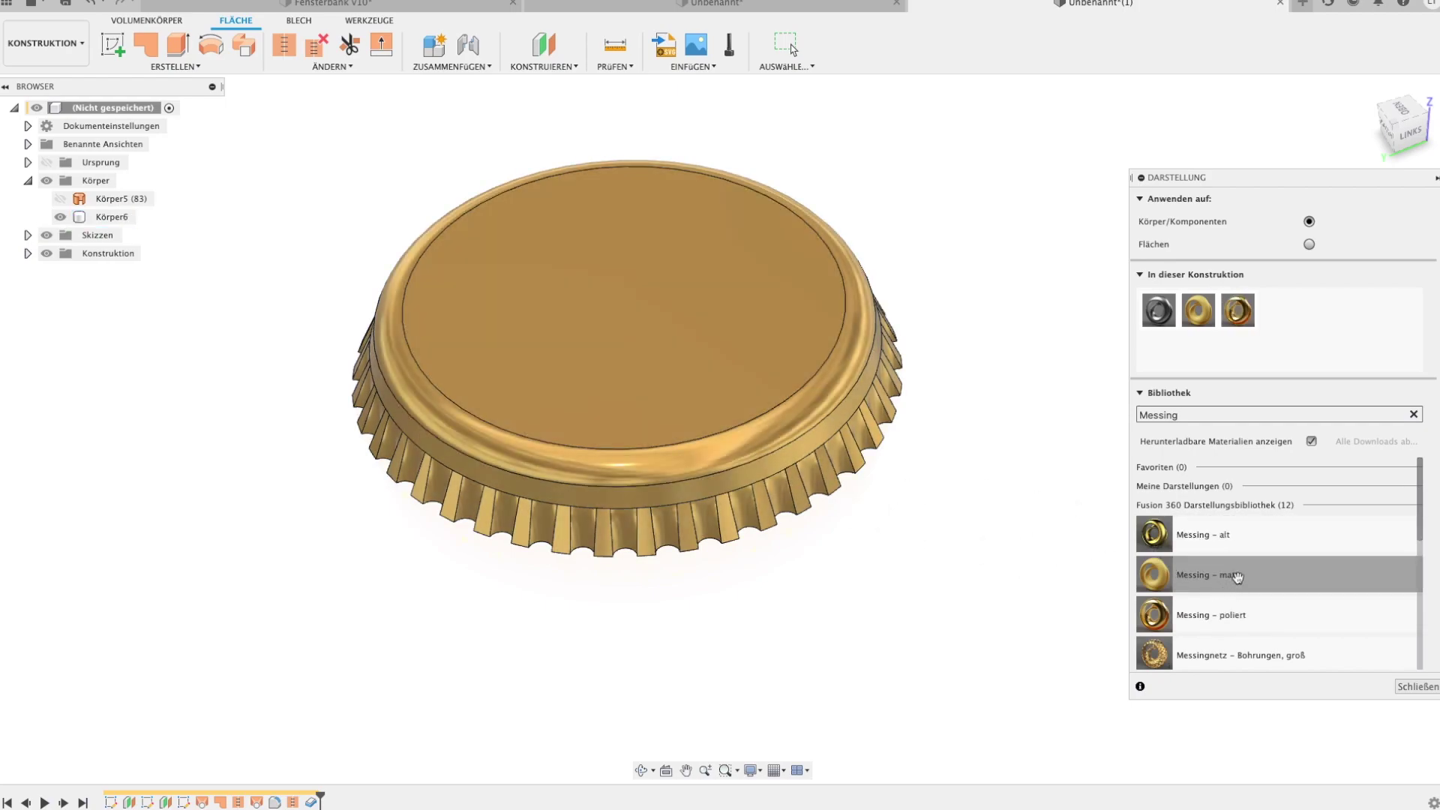
Try a white ABS look, undo it, and set appearances to apply to faces.
{"action": "left_click", "coordinate": [1247, 411]}
{"action": "type", "text": "w"}
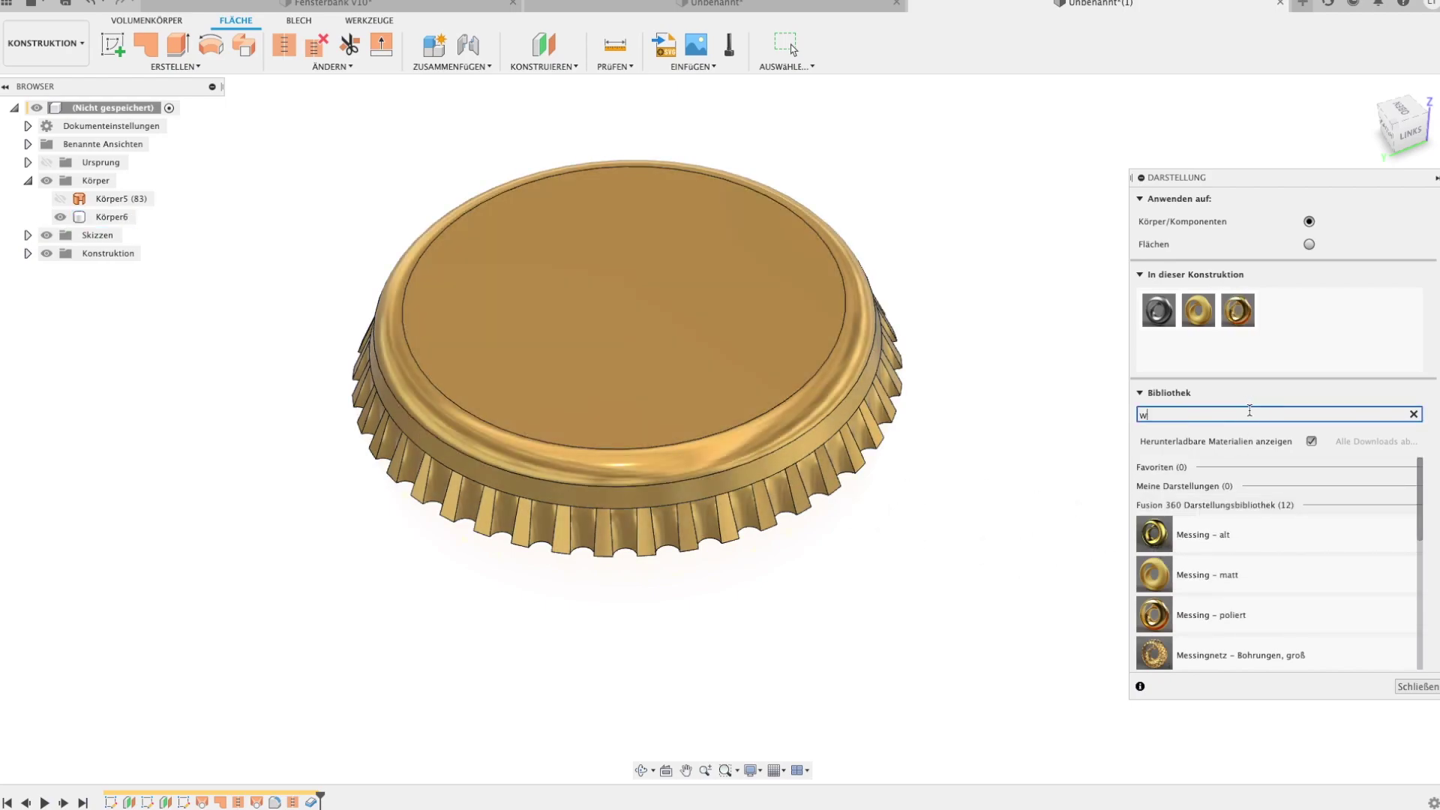
{"action": "type", "text": "eiß"}
{"action": "left_click_drag", "start_coordinate": [1199, 536], "coordinate": [611, 335]}
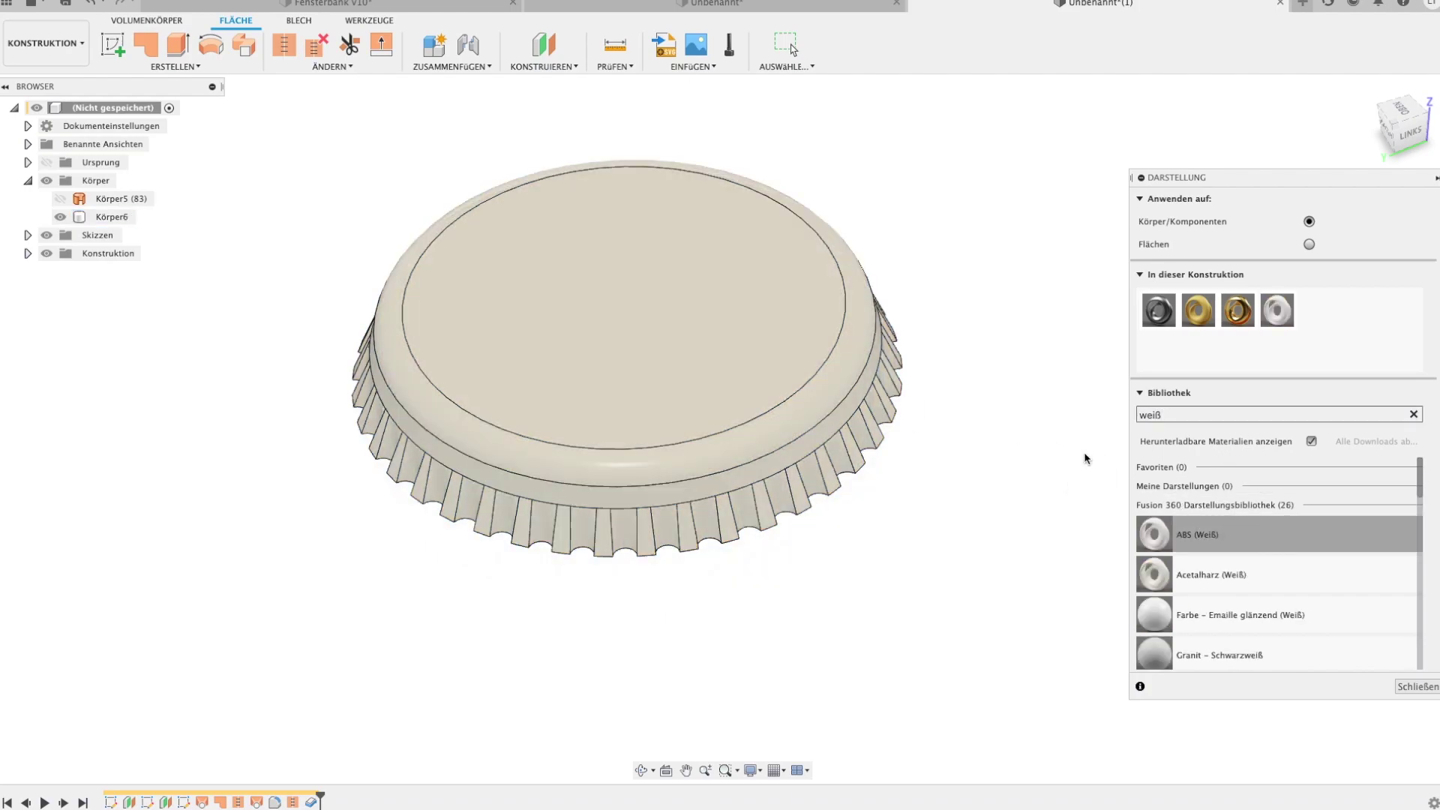
{"action": "key", "text": "ctrl+z"}
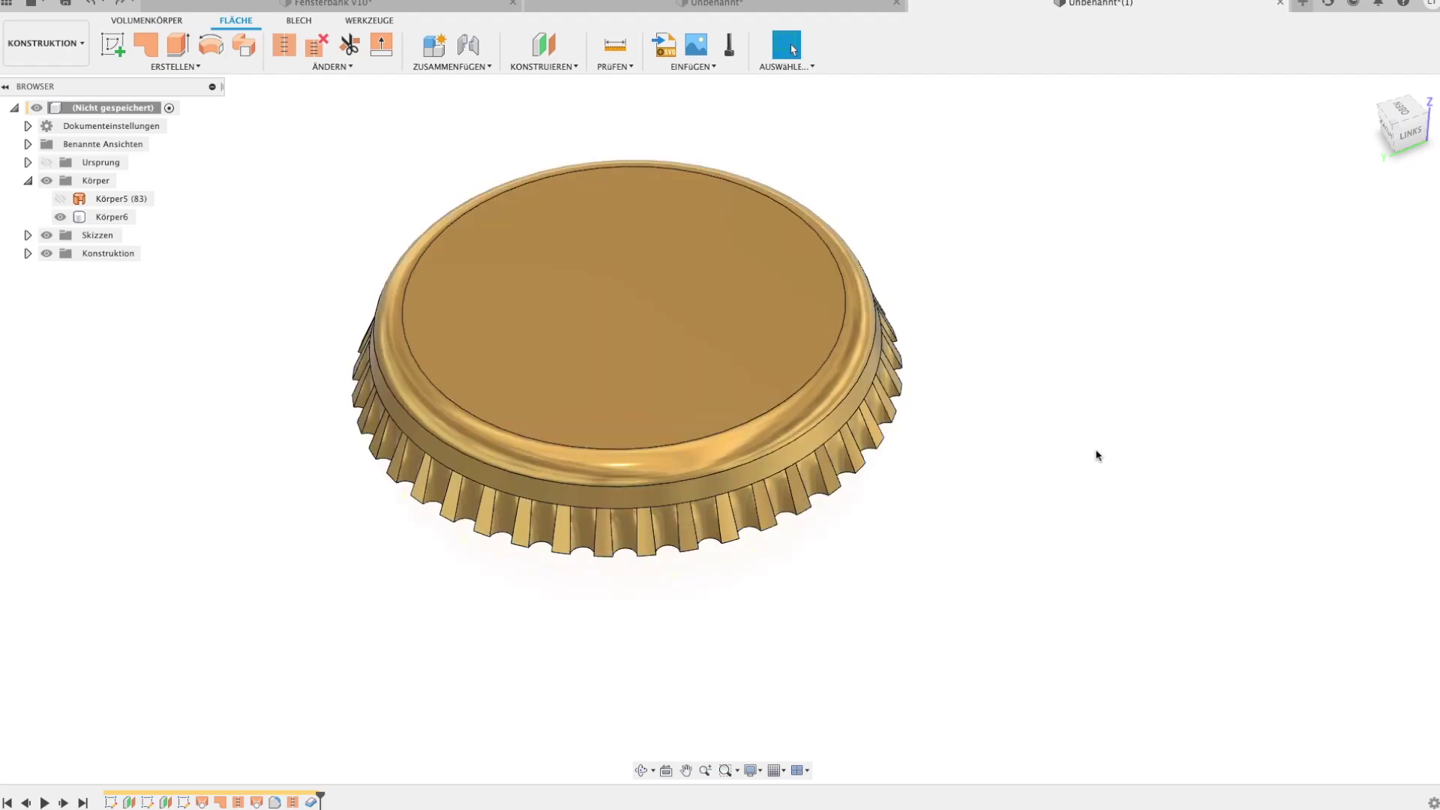
{"action": "key", "text": "a"}
{"action": "left_click", "coordinate": [1310, 244]}
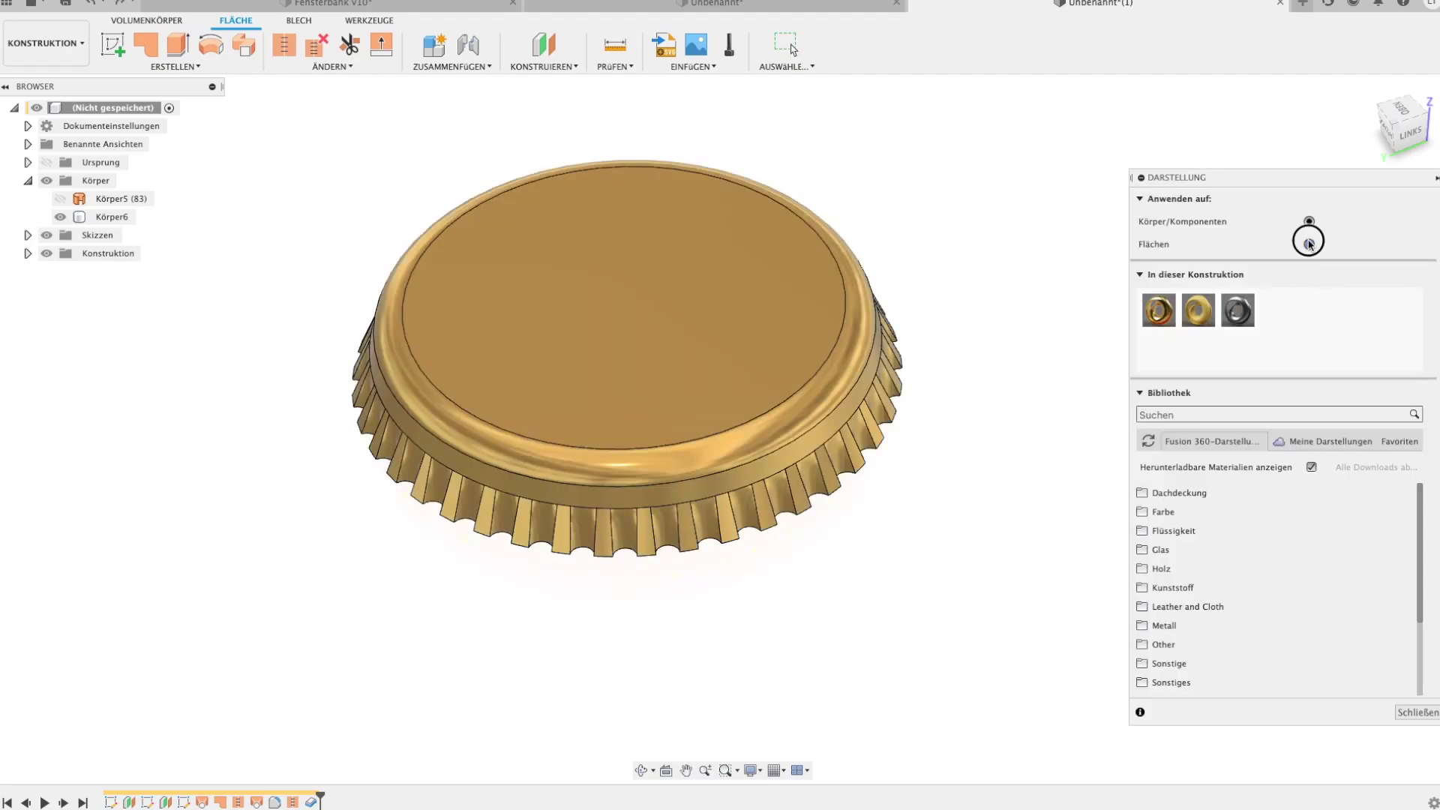
Apply Pulverbeschichtung – rau (Weiß) to the cap's top face and surrounding rim.
{"action": "left_click", "coordinate": [1243, 516]}
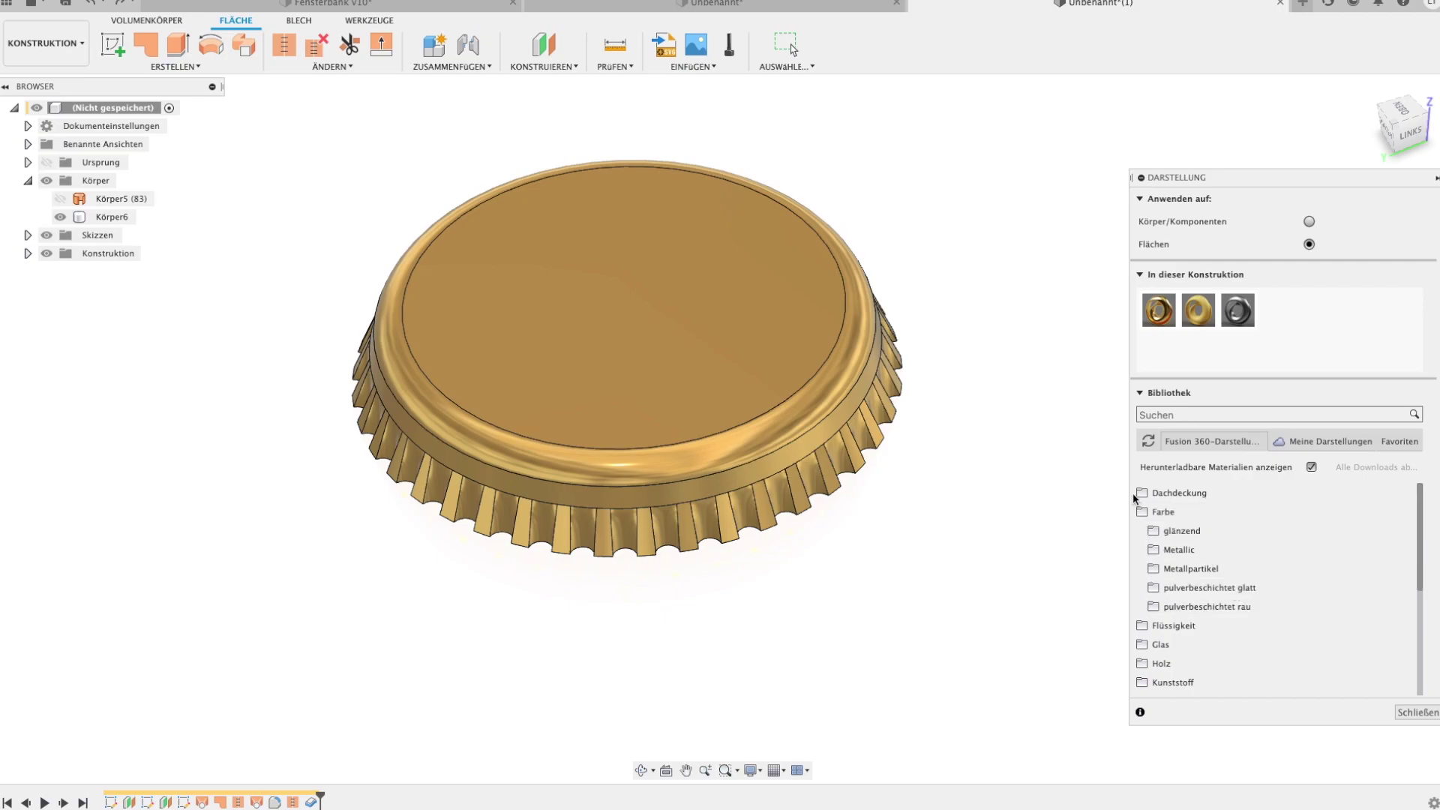
{"action": "left_click", "coordinate": [1231, 606]}
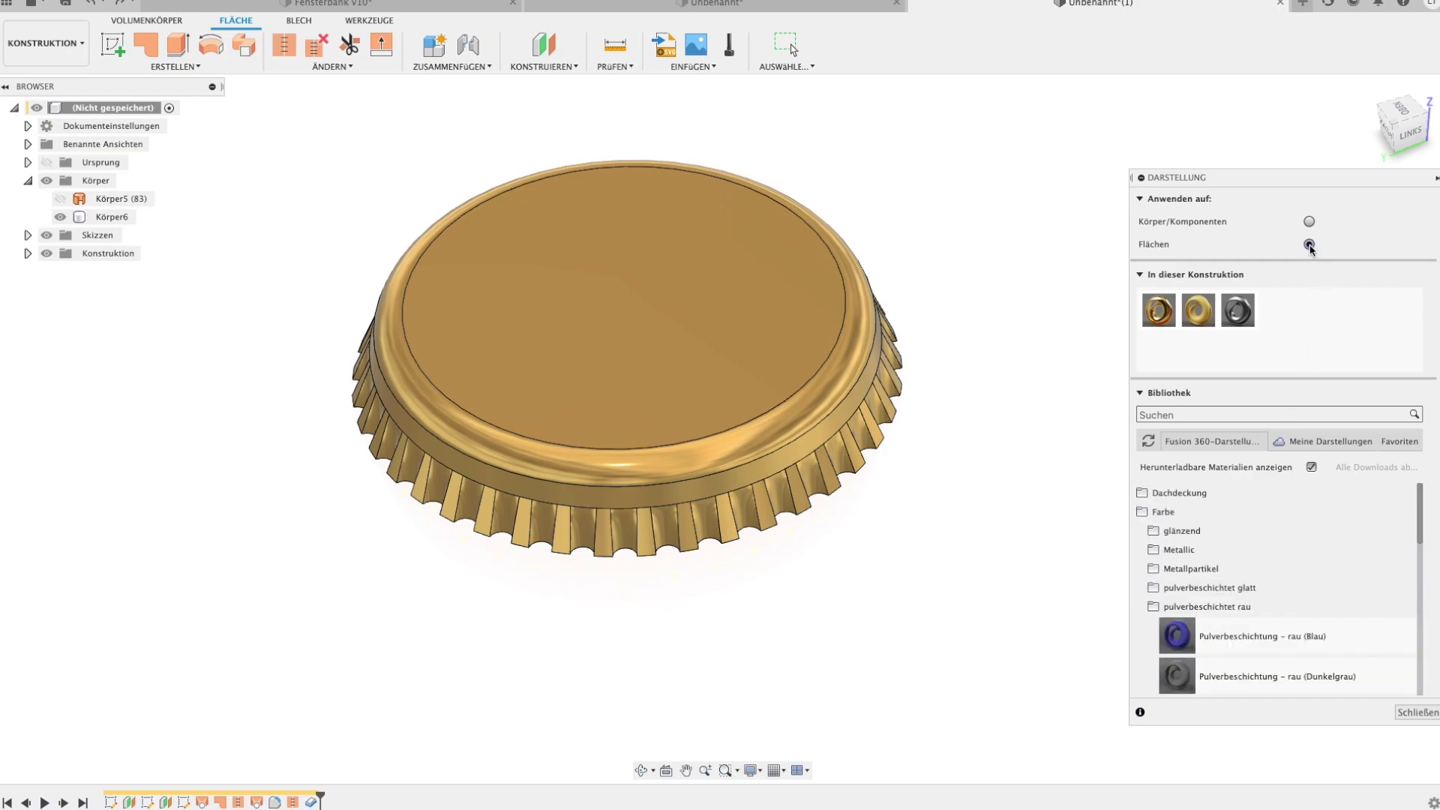
{"action": "scroll", "coordinate": [1230, 585], "scroll_direction": "down", "scroll_amount": 5}
{"action": "scroll", "coordinate": [1238, 593], "scroll_direction": "down", "scroll_amount": 2}
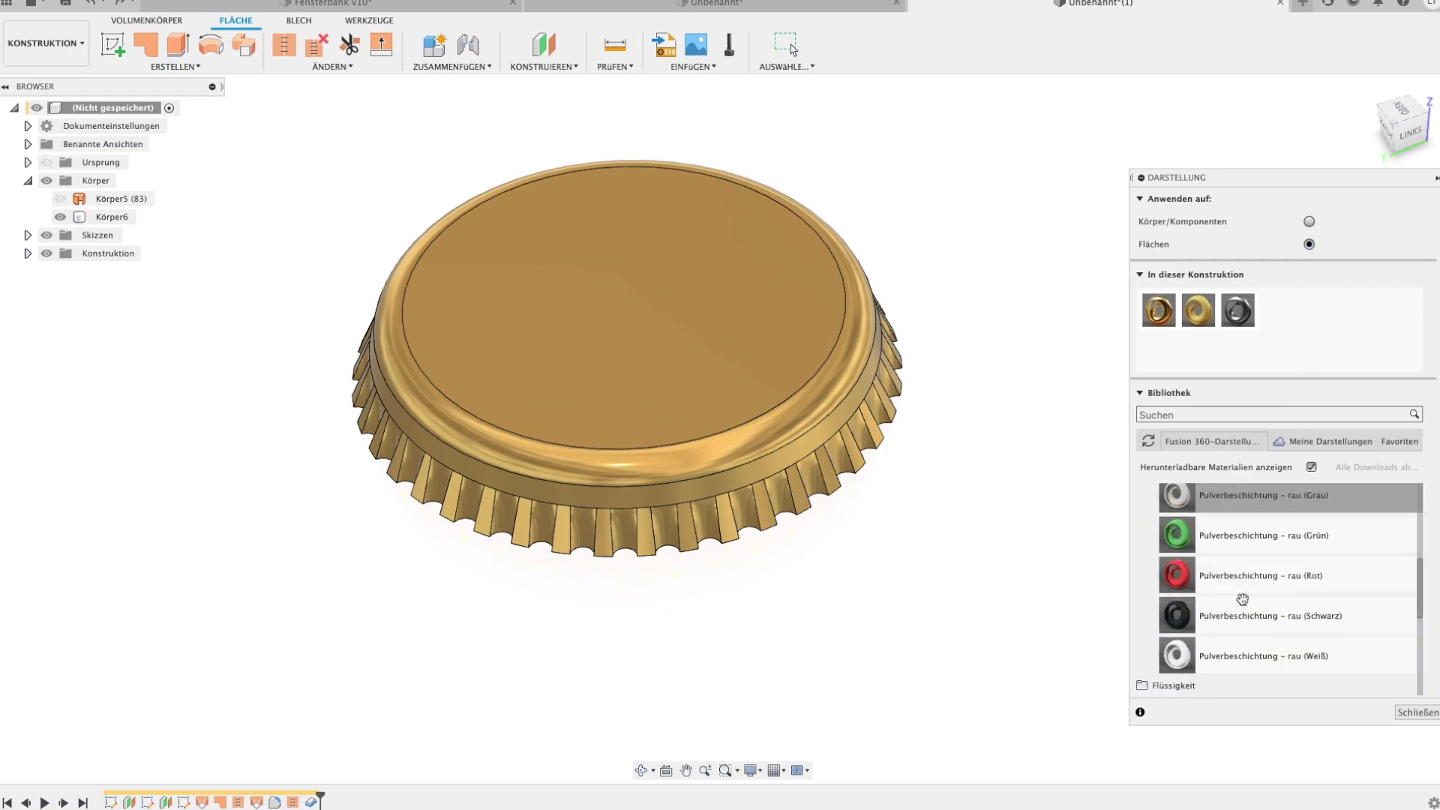
{"action": "left_click_drag", "start_coordinate": [1215, 656], "coordinate": [691, 308]}
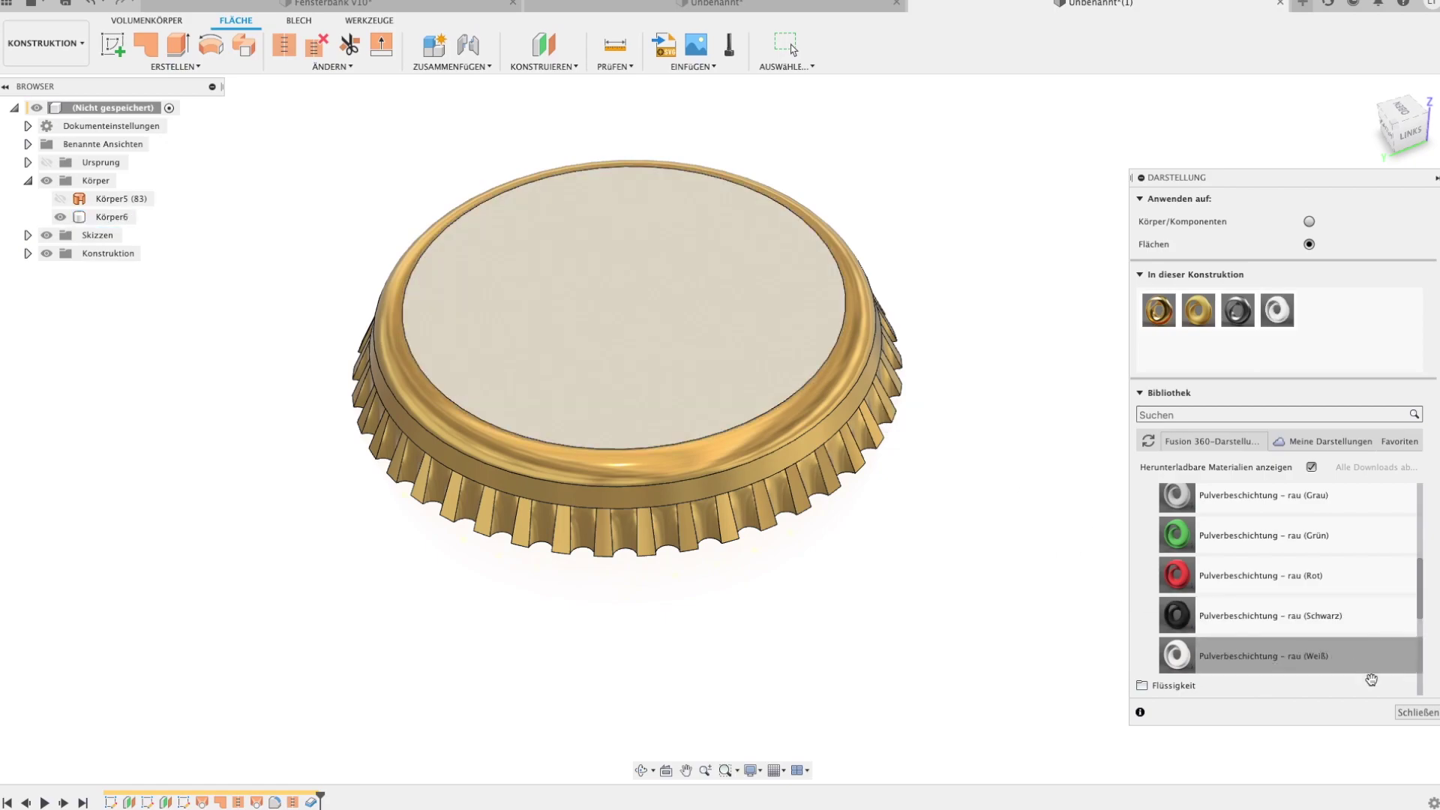
{"action": "left_click_drag", "start_coordinate": [1332, 651], "coordinate": [893, 450]}
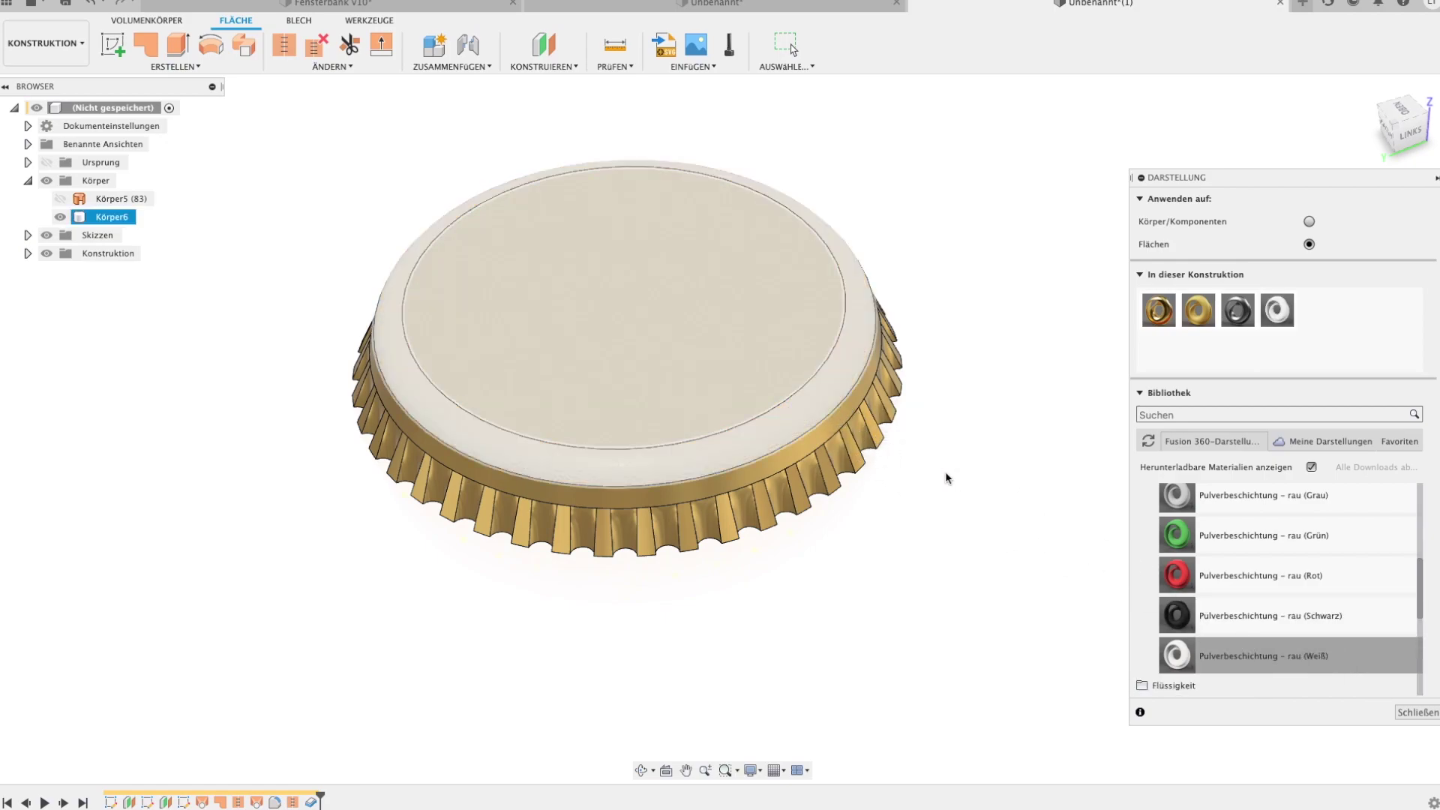
{"action": "left_click", "coordinate": [1418, 712]}
{"action": "mouse_move", "coordinate": [970, 530]}
{"action": "middle_mouse_down", "text": "shift"}
{"action": "mouse_move", "coordinate": [1086, 398]}
{"action": "mouse_move", "coordinate": [1090, 508]}
{"action": "mouse_move", "coordinate": [923, 569]}
{"action": "mouse_move", "coordinate": [681, 578]}
{"action": "mouse_move", "coordinate": [650, 540]}
{"action": "mouse_move", "coordinate": [711, 513]}
{"action": "mouse_move", "coordinate": [762, 552]}
{"action": "mouse_move", "coordinate": [909, 588]}
{"action": "mouse_move", "coordinate": [974, 579]}
{"action": "mouse_move", "coordinate": [1080, 609]}
{"action": "middle_mouse_up", "text": "shift"}
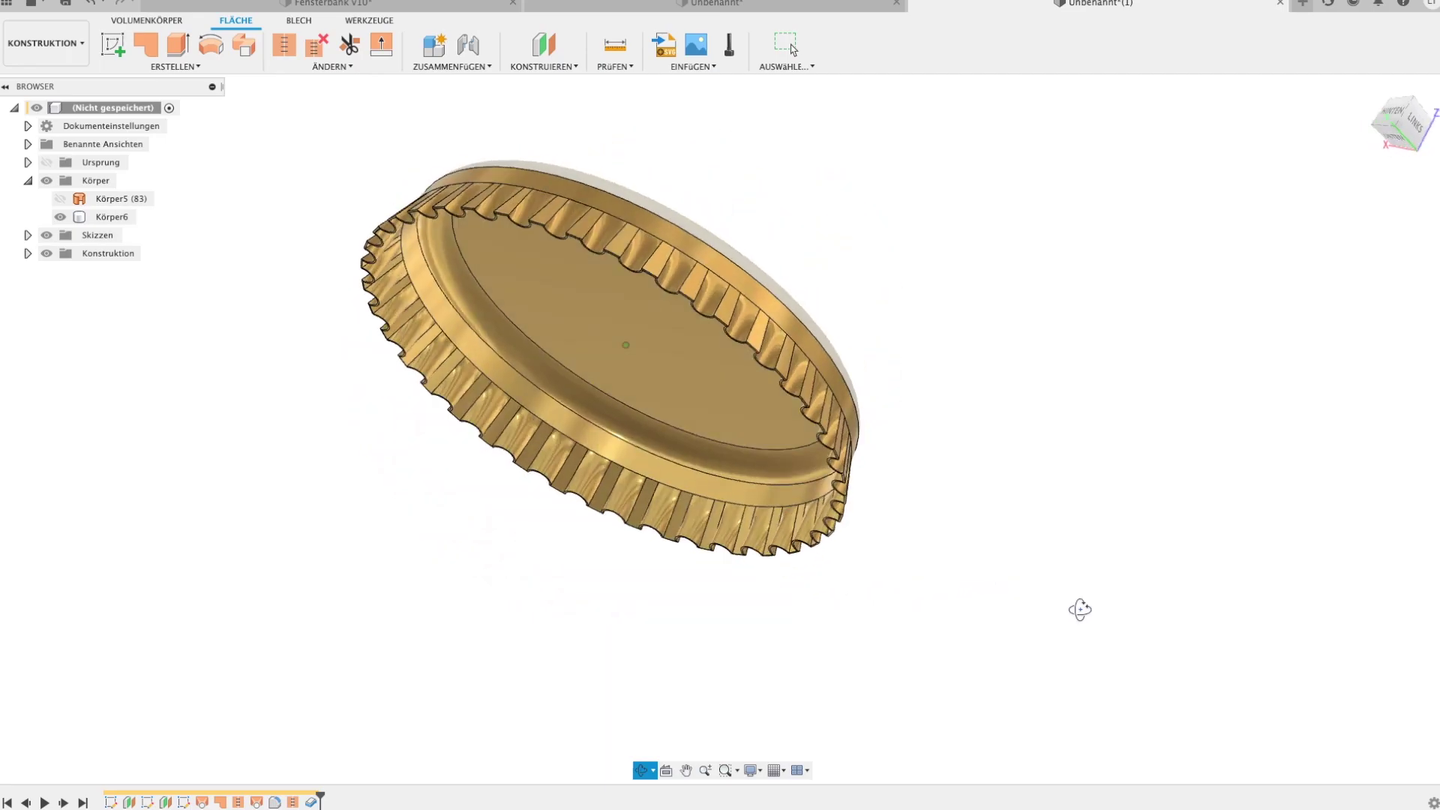
{"action": "mouse_move", "coordinate": [1080, 610]}
{"action": "left_mouse_down"}
{"action": "mouse_move", "coordinate": [1087, 659]}
{"action": "mouse_move", "coordinate": [1065, 687]}
{"action": "left_mouse_up"}
{"action": "key", "text": "Escape"}
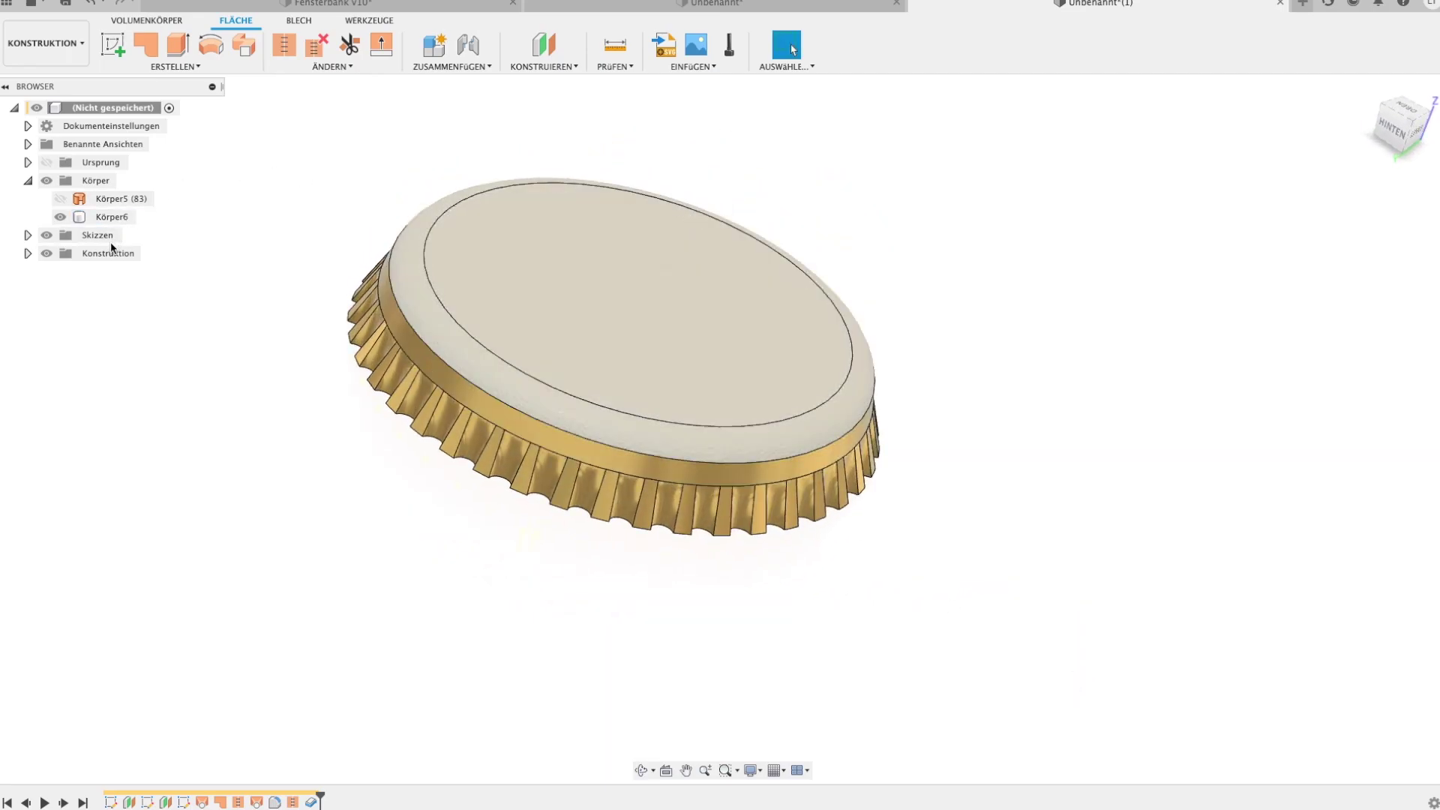
{"action": "left_click", "coordinate": [112, 217]}
{"action": "left_click", "coordinate": [531, 159]}
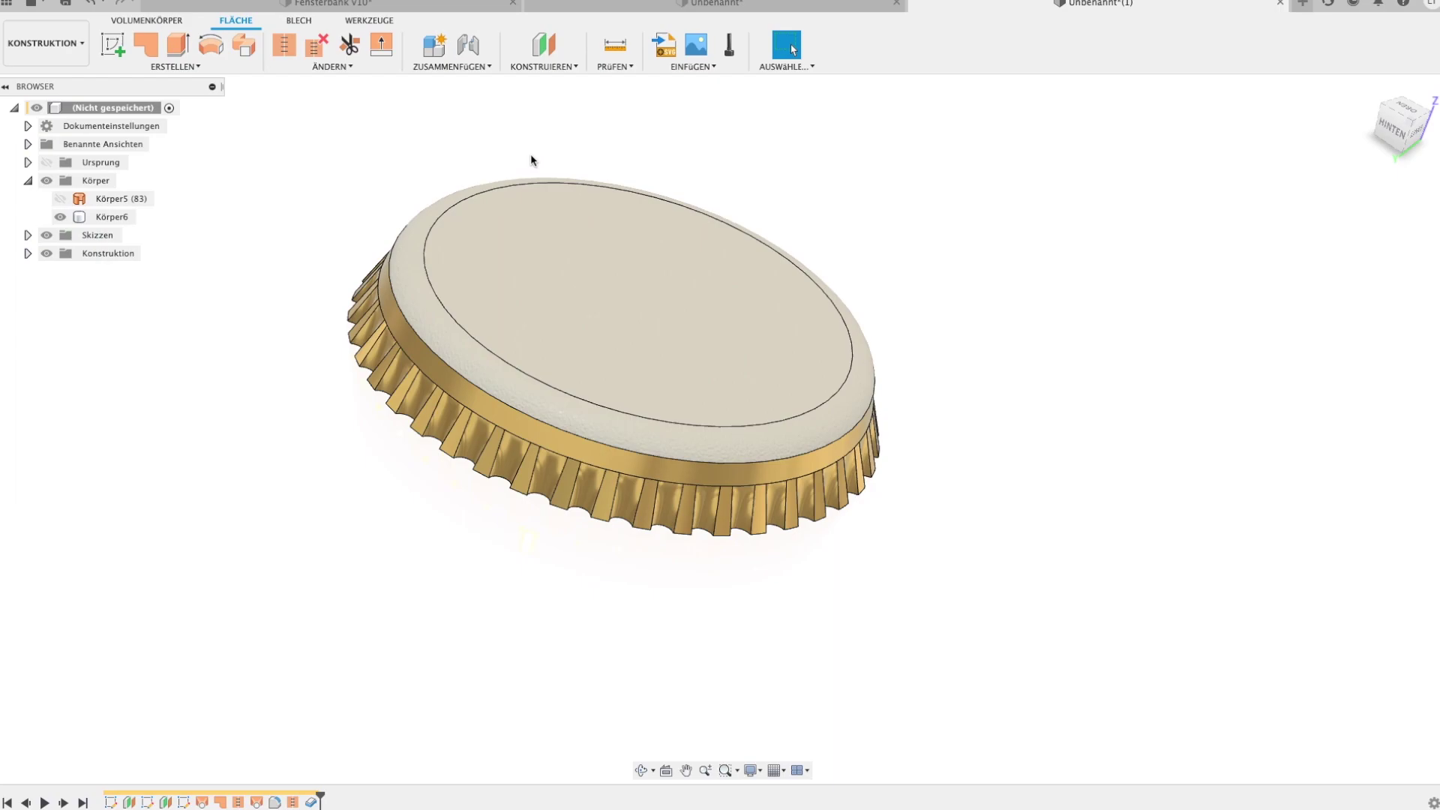